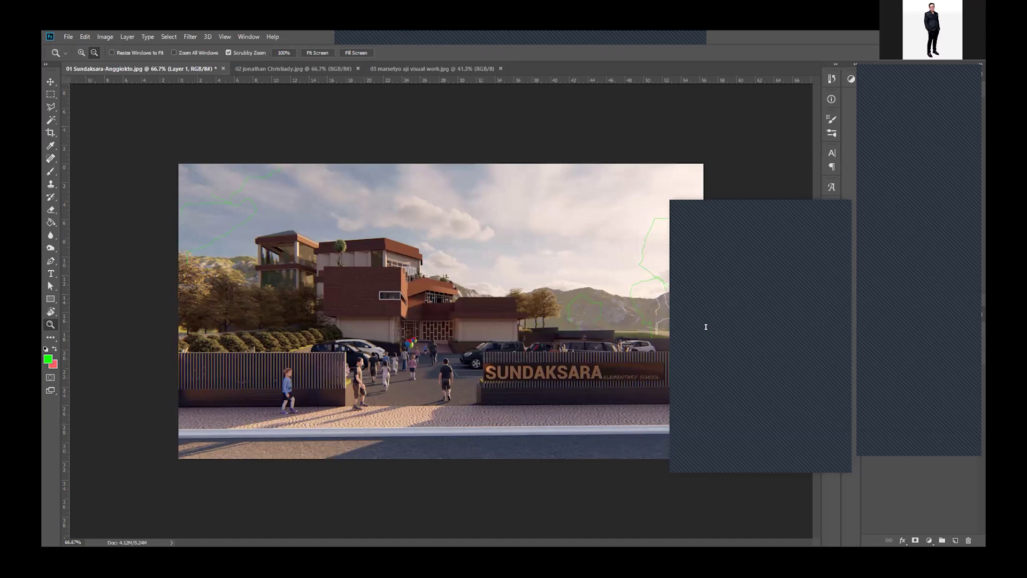
Step: Switch from the school exterior render to the bedroom interior render document
left_click(289, 68)
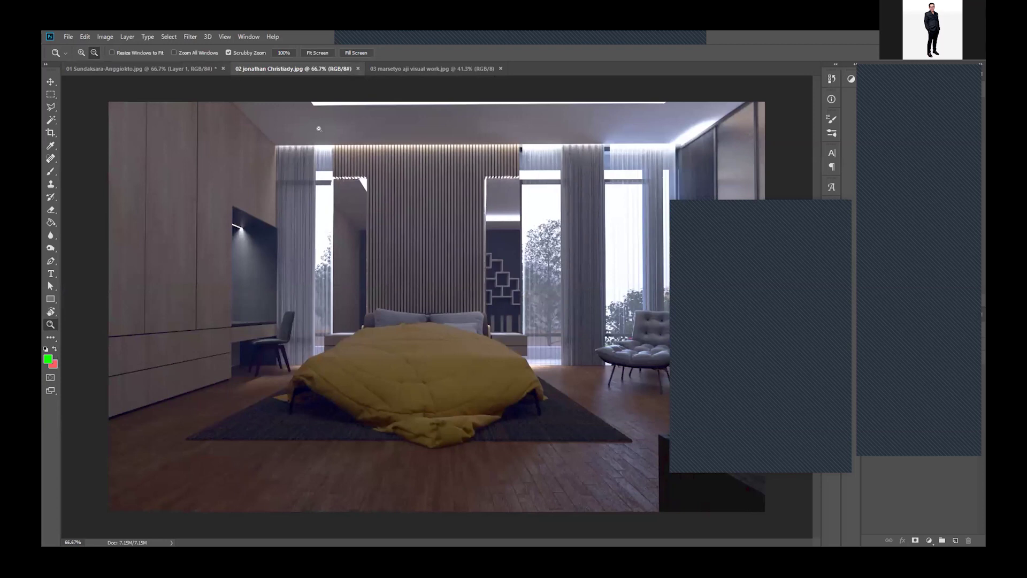
Step: Show rulers and add guides at the image's left and right edges, ceiling light line and bed top
key("ctrl+minus")
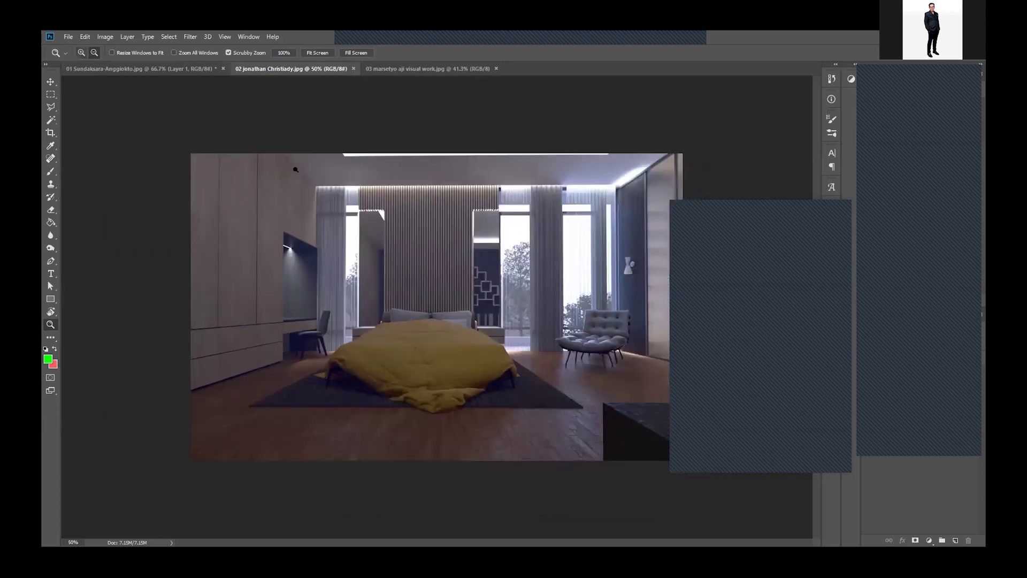
key("ctrl+plus")
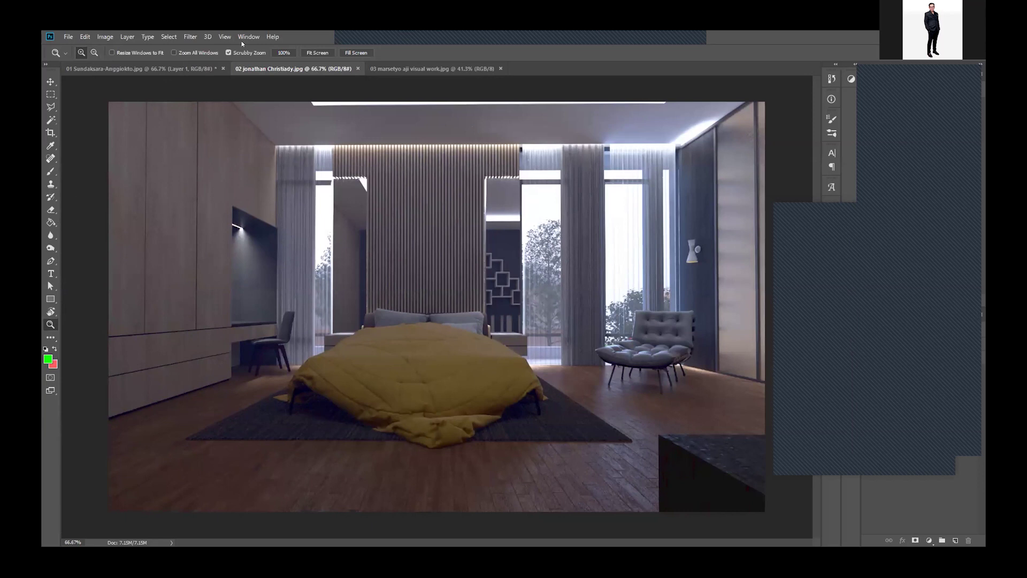
key("ctrl+r")
left_click_drag(69, 161, 148, 174)
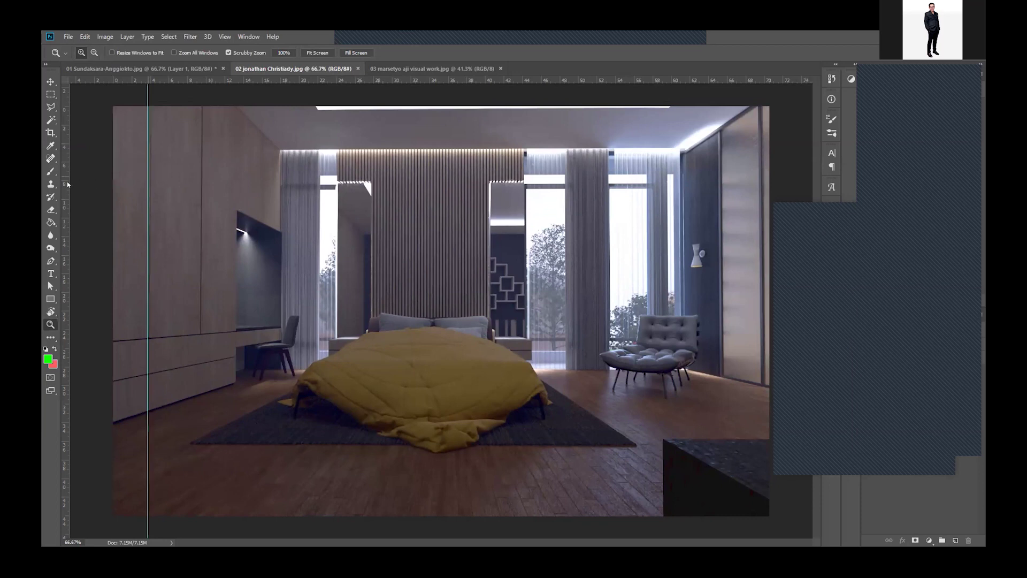
left_click_drag(733, 184, 734, 183)
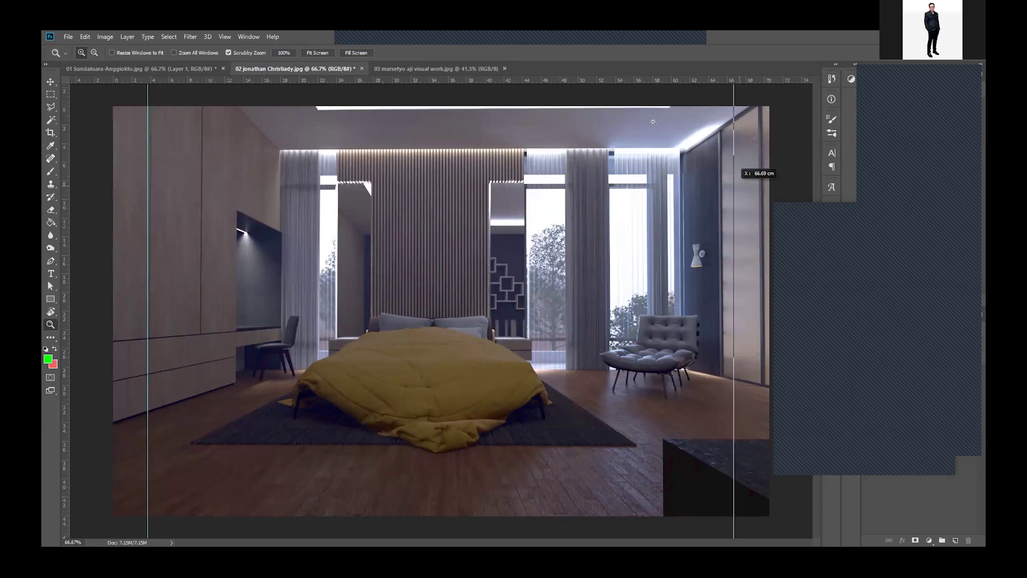
left_click_drag(636, 81, 653, 110)
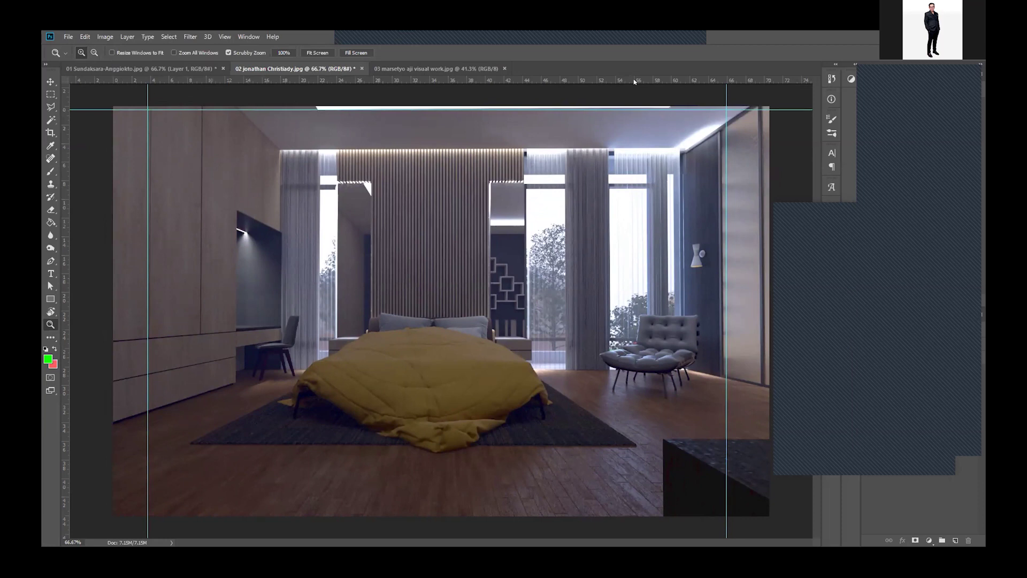
left_click_drag(657, 152, 659, 146)
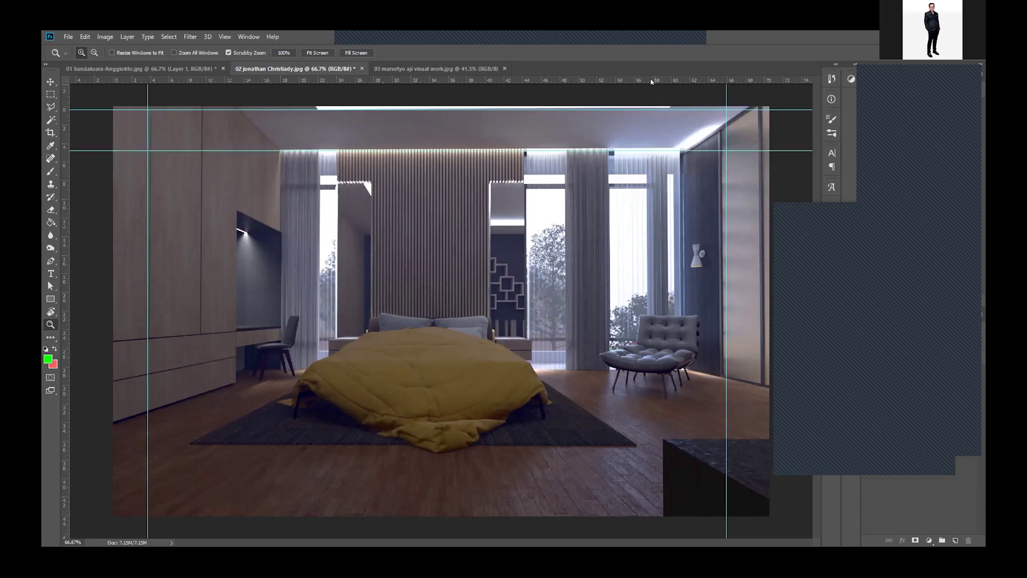
left_click_drag(651, 80, 634, 350)
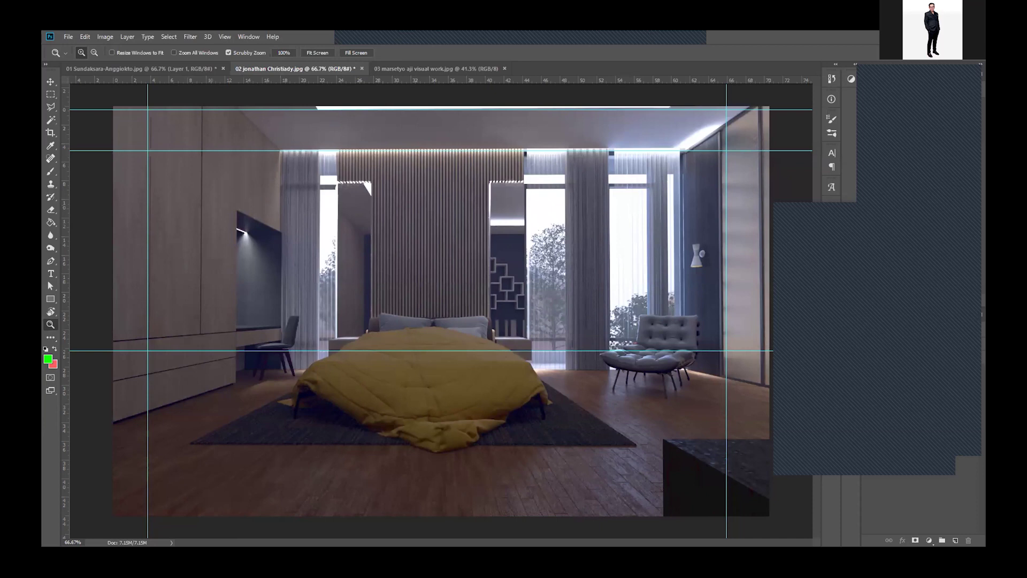
Step: Add a new layer and sketch a thin green brush line on the floor by the armchair
left_click(950, 539)
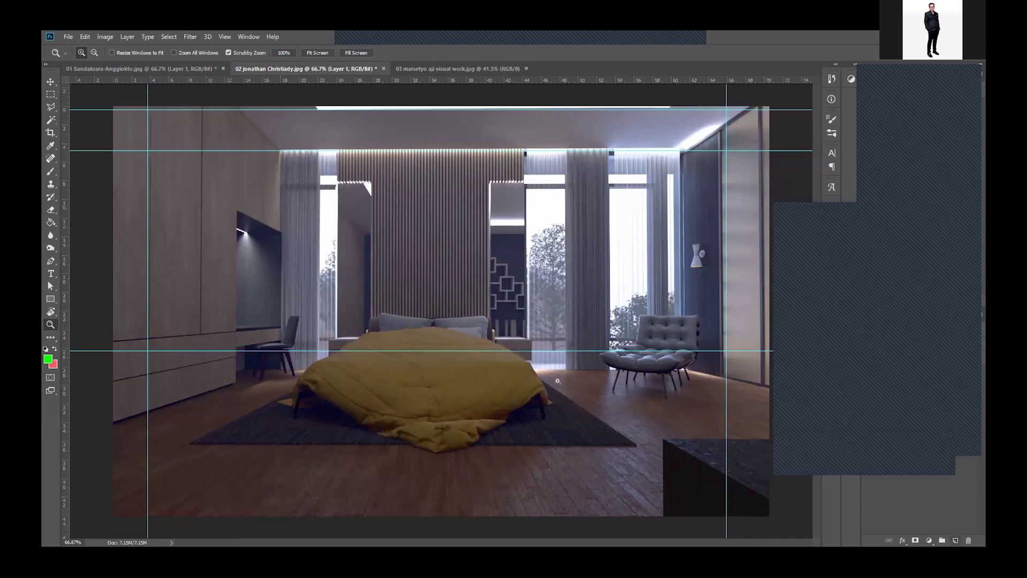
key("b")
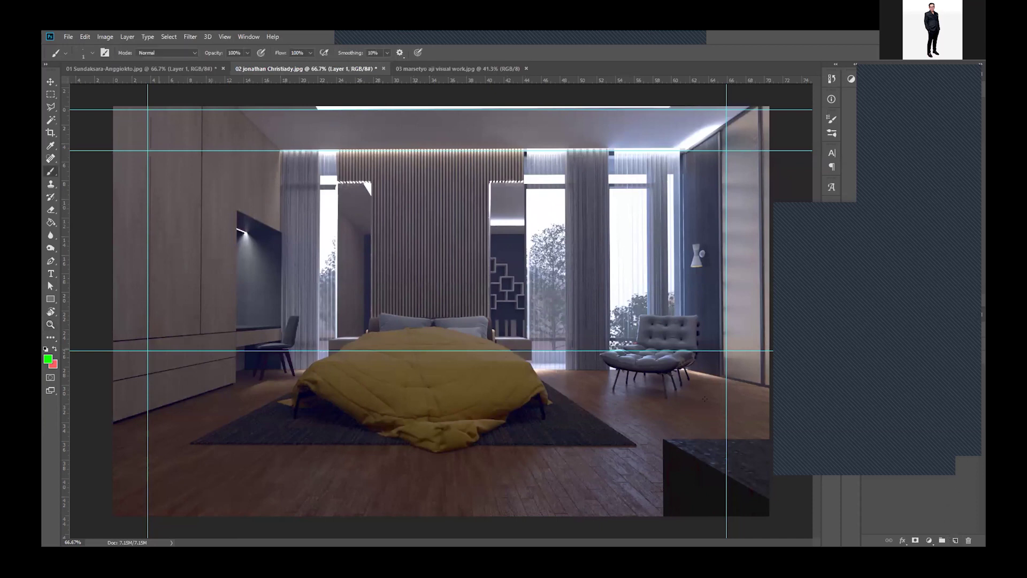
left_click_drag(759, 419, 713, 397)
Step: Clear all guides, then paint a thick size-23 green crossed triangle by the armchair
left_click(224, 36)
left_click(251, 230)
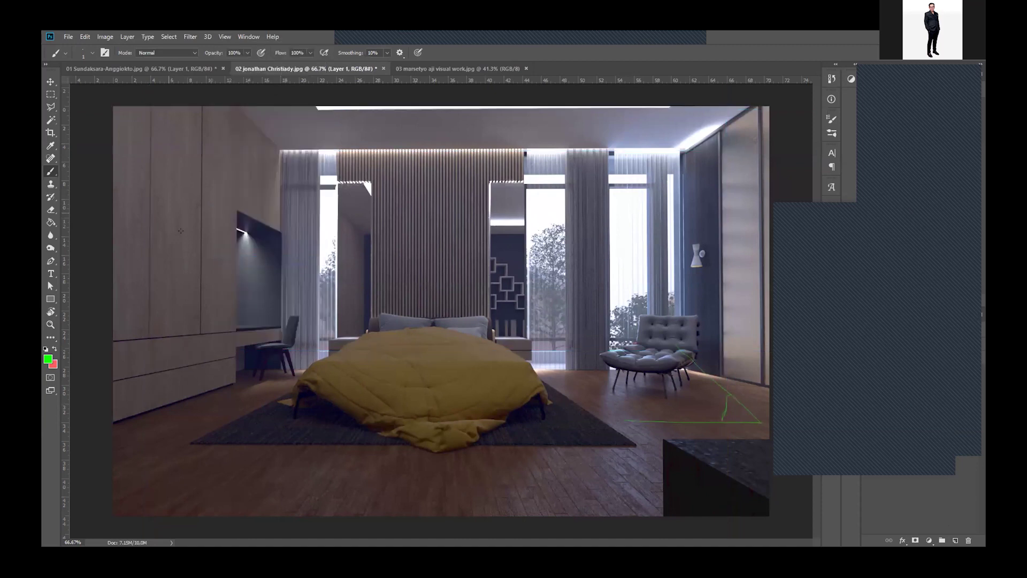
left_click(93, 53)
mouse_move(624, 421)
left_mouse_down()
mouse_move(749, 420)
mouse_move(666, 341)
left_mouse_up()
left_click_drag(728, 394, 717, 416)
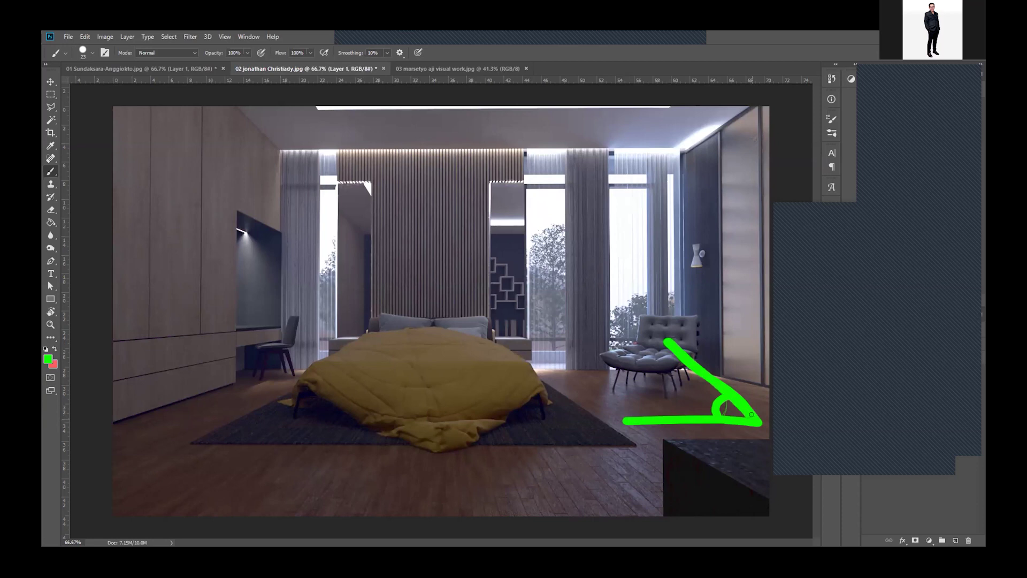
left_click_drag(630, 415, 746, 415)
Step: Sketch a green box over the left desk and drawers and finish the armchair mark
mouse_move(236, 377)
left_mouse_down()
mouse_move(198, 419)
mouse_move(251, 378)
mouse_move(400, 392)
left_mouse_up()
left_click_drag(165, 389, 324, 419)
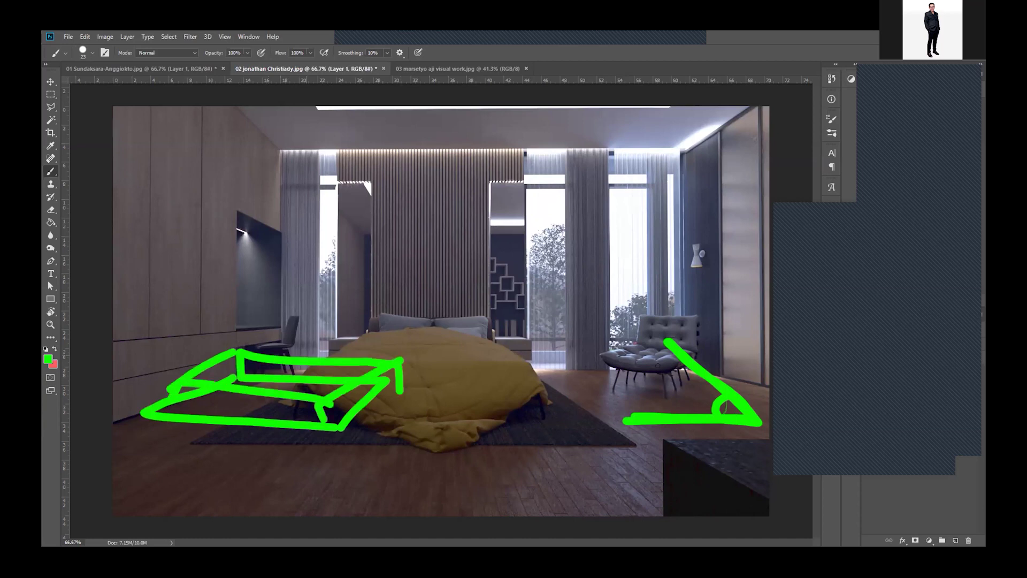
mouse_move(647, 345)
left_mouse_down()
mouse_move(730, 353)
mouse_move(682, 392)
left_mouse_up()
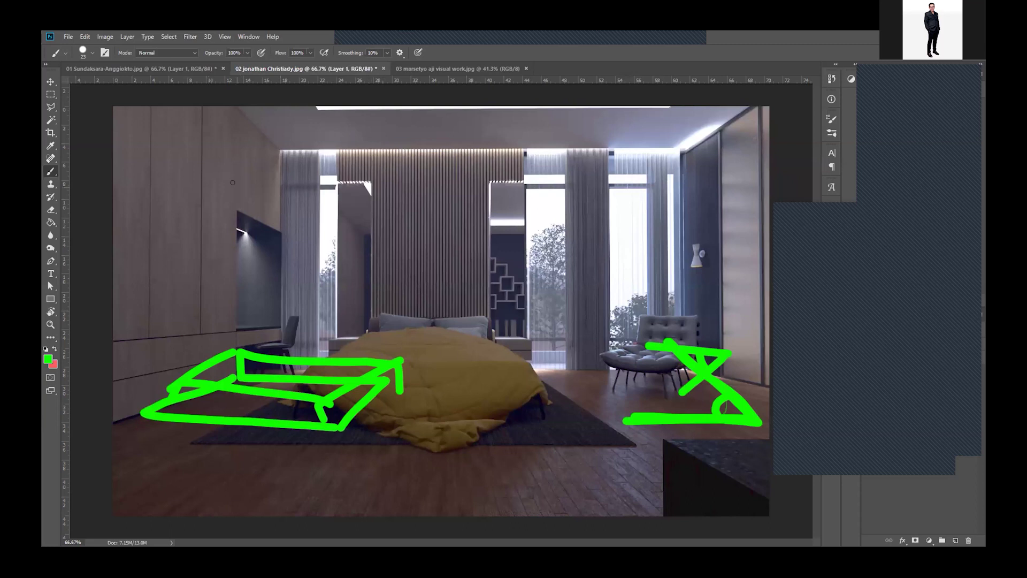
Step: Crop to extend the canvas upward, adding a red strip across the top of the render
left_click(50, 132)
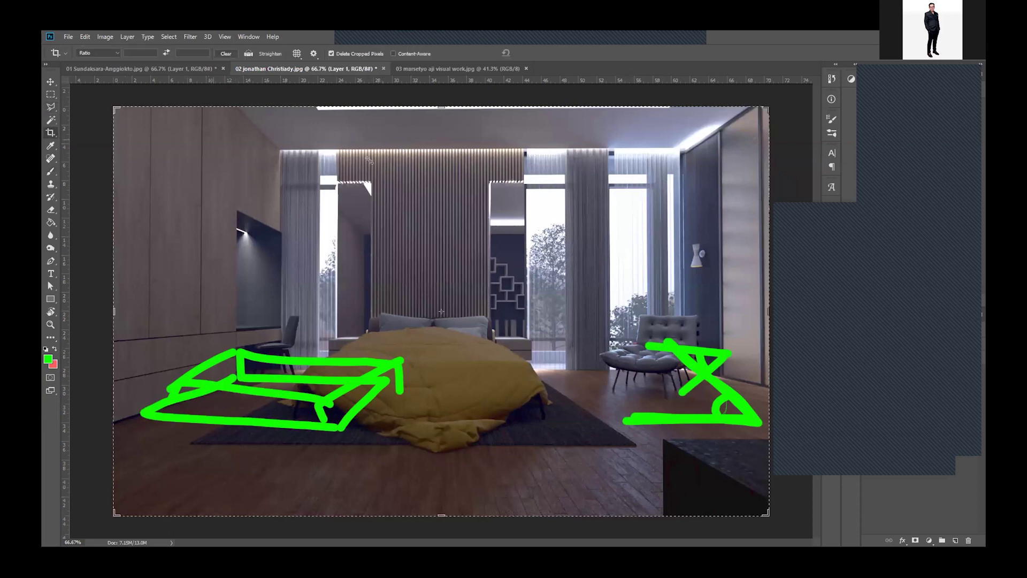
left_click_drag(441, 107, 440, 106)
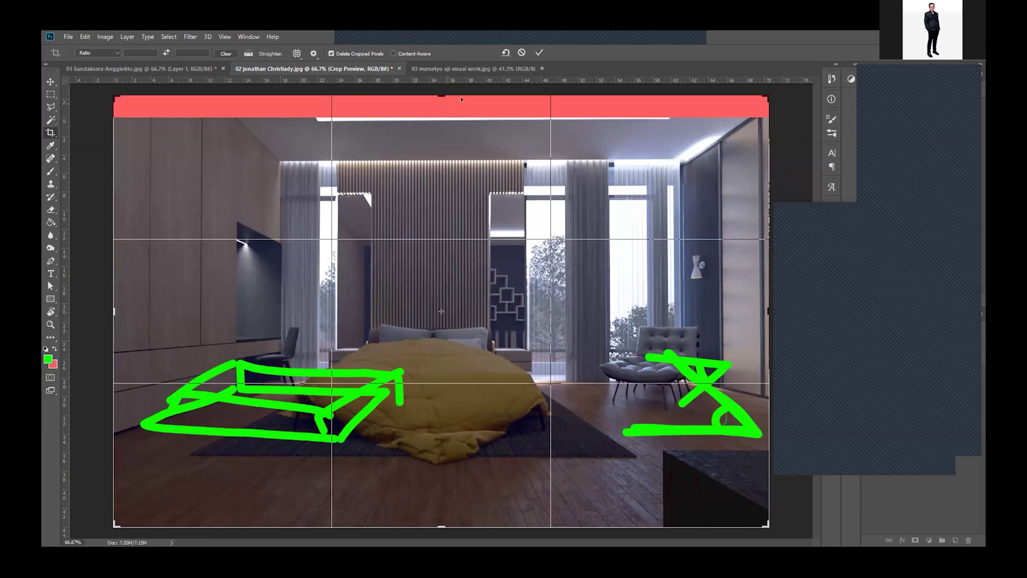
left_click_drag(440, 91, 439, 80)
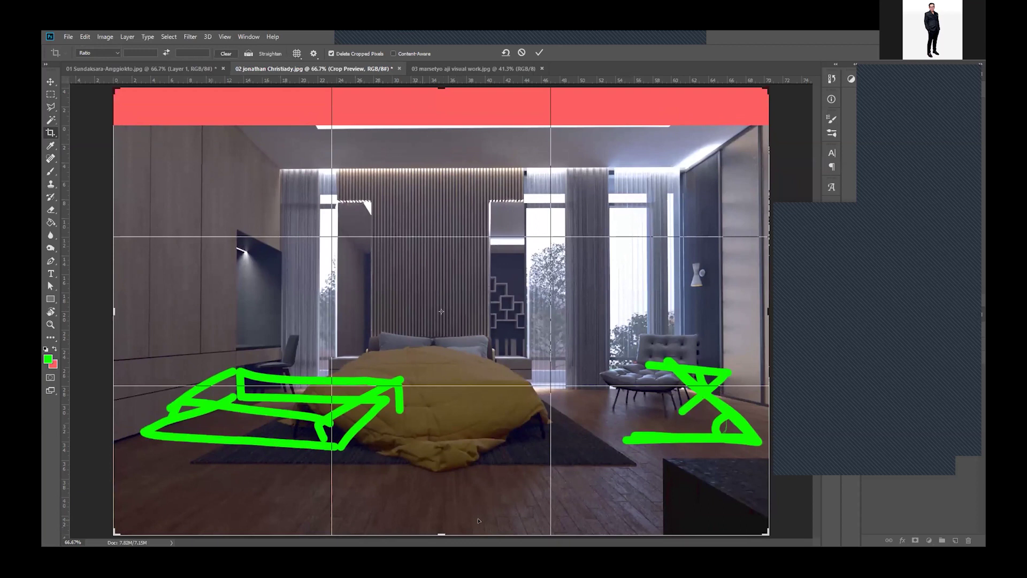
left_click_drag(439, 529, 441, 524)
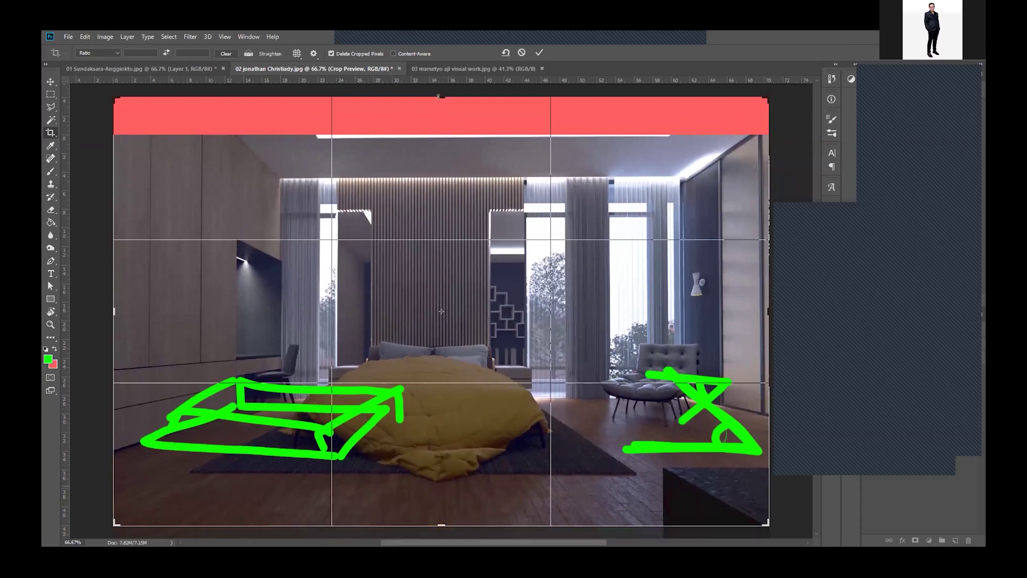
left_click(540, 51)
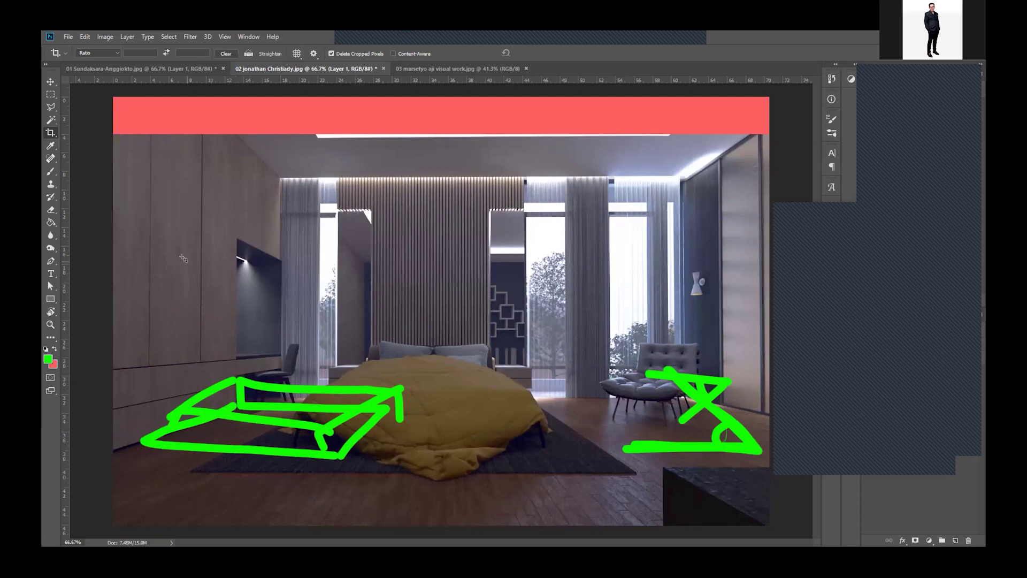
Step: Paint a red cross on the dark block at the bottom right
left_click(51, 81)
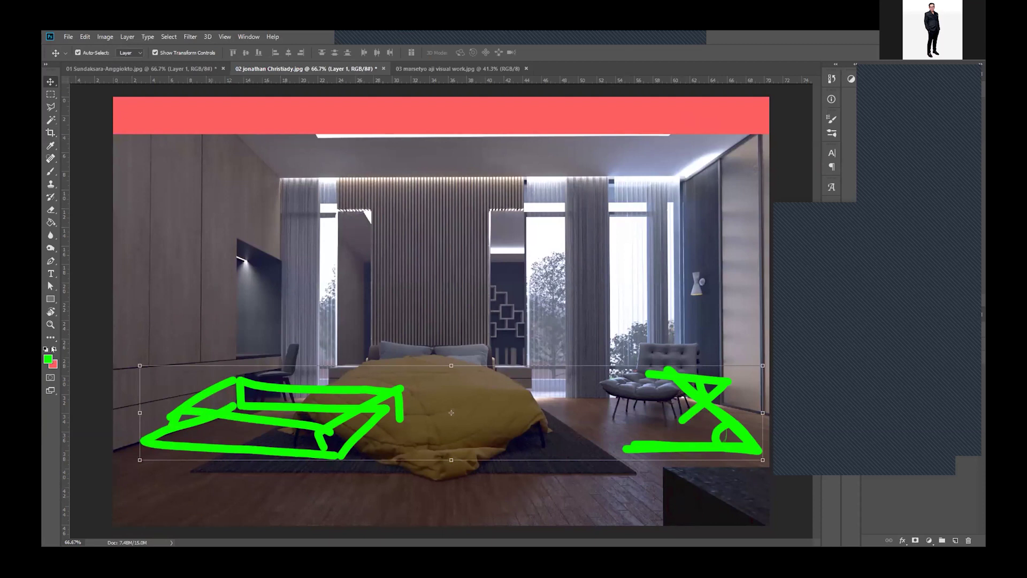
key("b")
left_click(54, 348)
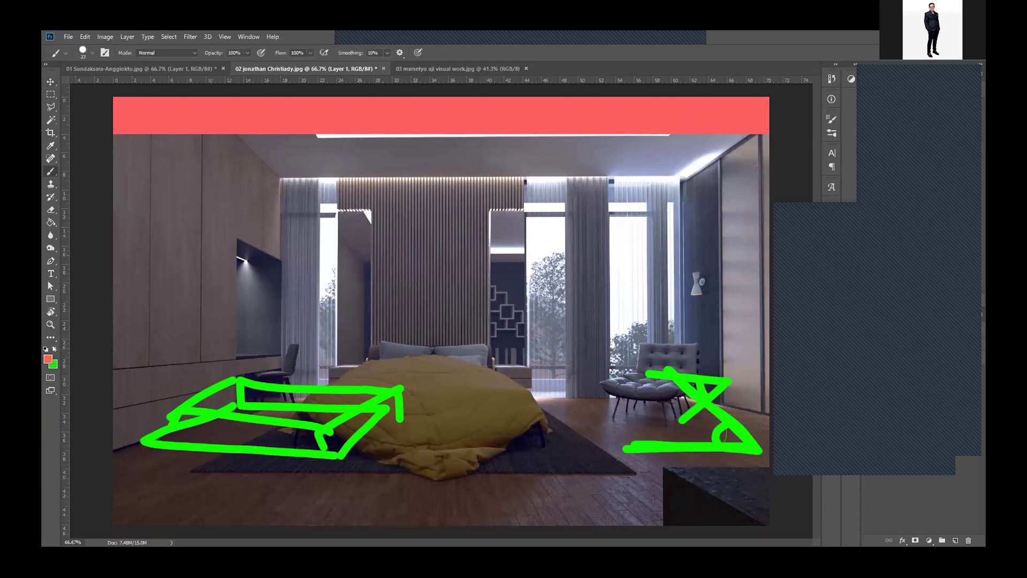
left_click_drag(720, 464, 730, 516)
left_click_drag(672, 498, 758, 485)
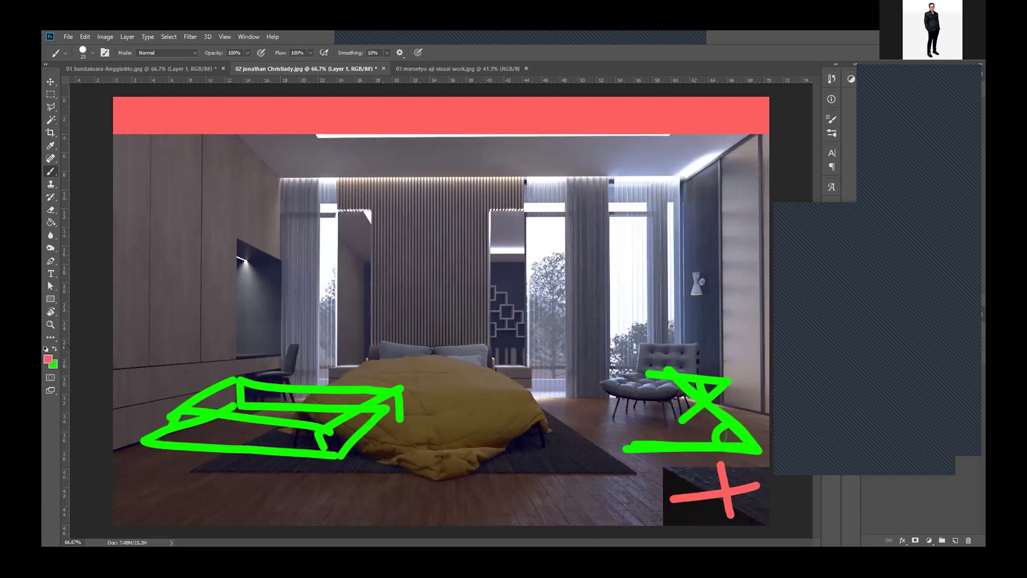
Step: Outline the bed and its top edge with red brush strokes
mouse_move(356, 360)
left_mouse_down()
mouse_move(297, 398)
mouse_move(296, 418)
mouse_move(433, 482)
mouse_move(488, 454)
mouse_move(534, 374)
mouse_move(414, 365)
left_mouse_up()
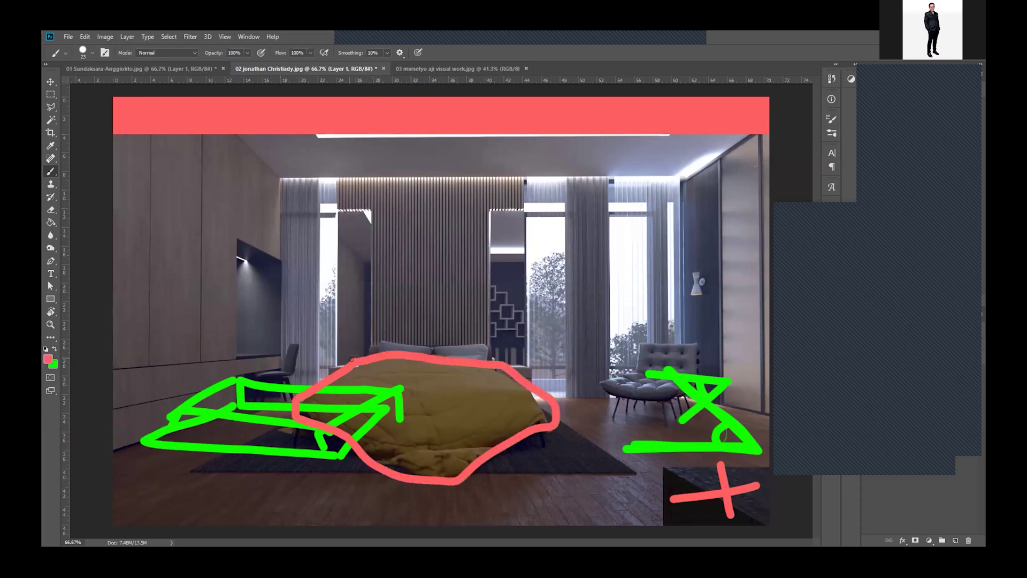
left_click_drag(374, 353, 422, 355)
mouse_move(334, 382)
left_mouse_down()
mouse_move(535, 379)
mouse_move(527, 372)
left_mouse_up()
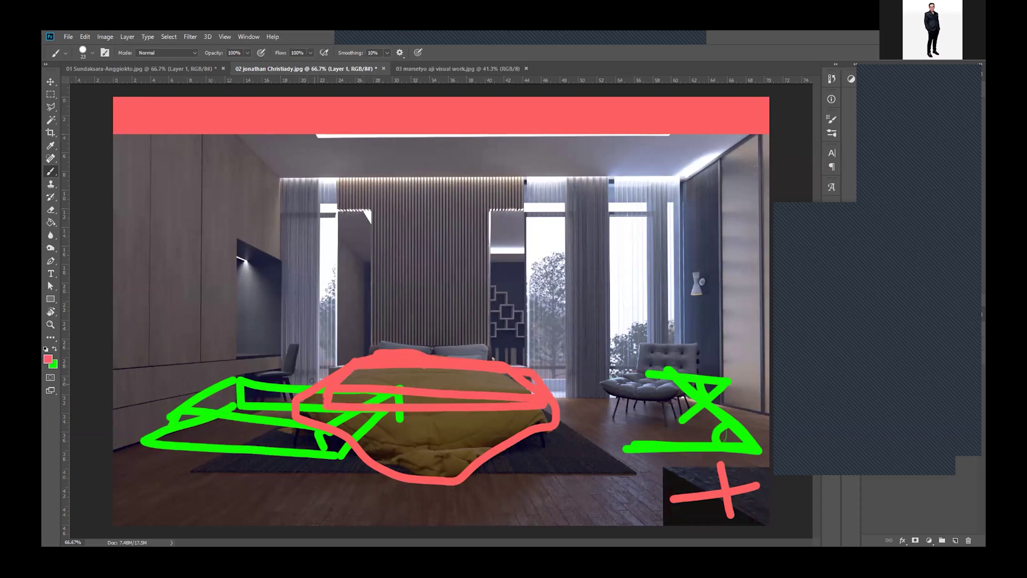
Step: Scribble red zigzags over the bed and add red checkmarks on the left wall and headboard
mouse_move(335, 373)
left_mouse_down()
mouse_move(387, 375)
mouse_move(328, 375)
mouse_move(320, 411)
left_mouse_up()
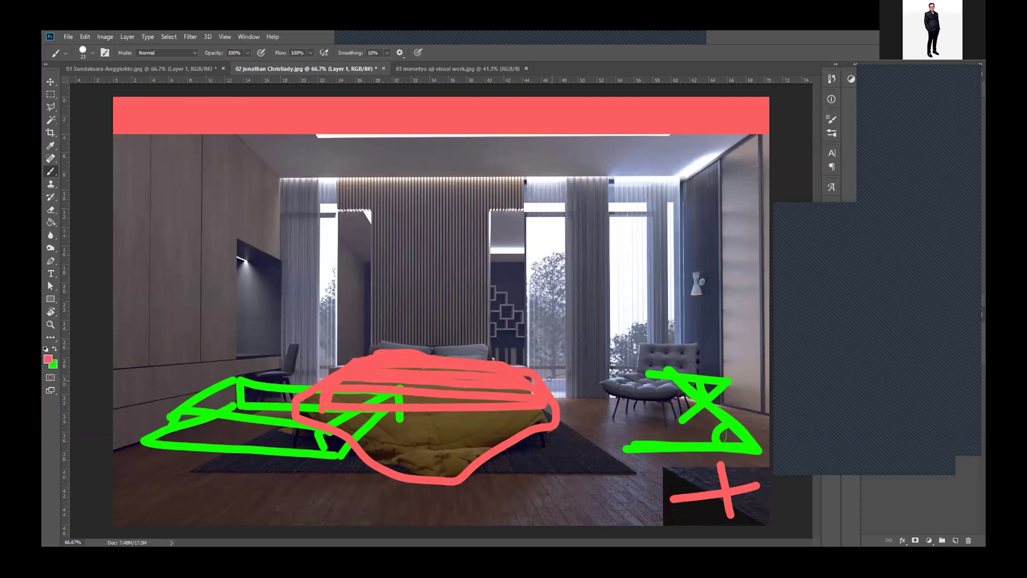
mouse_move(547, 405)
left_mouse_down()
mouse_move(549, 423)
mouse_move(317, 414)
mouse_move(380, 345)
mouse_move(447, 342)
mouse_move(441, 355)
mouse_move(492, 338)
mouse_move(452, 352)
mouse_move(479, 355)
mouse_move(392, 349)
mouse_move(427, 348)
left_mouse_up()
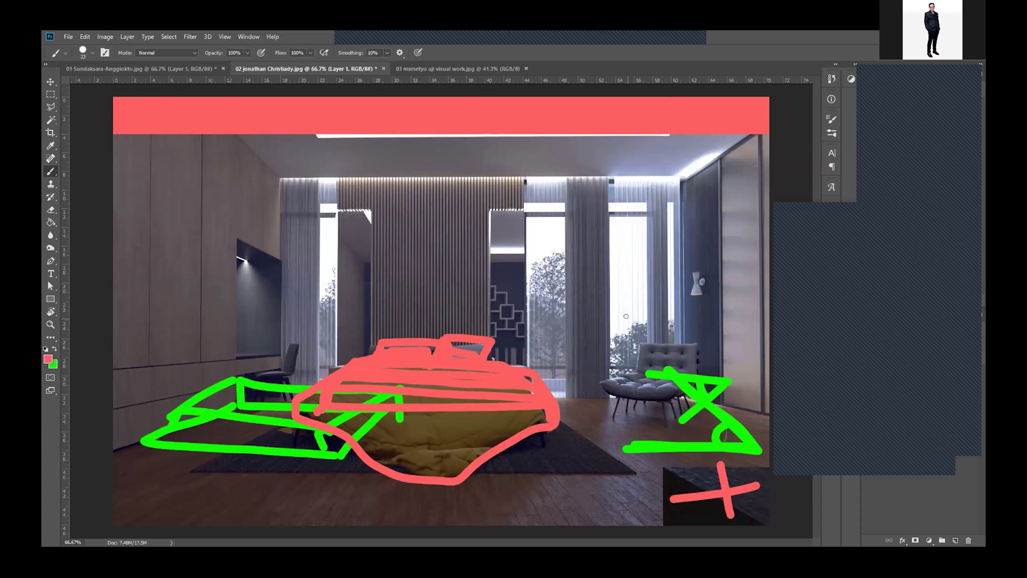
left_click_drag(248, 208, 267, 201)
left_click_drag(393, 217, 409, 200)
Step: Mark red crosses on the window panels and bracket both window openings in red
left_click_drag(500, 224, 513, 241)
left_click_drag(515, 225, 496, 240)
mouse_move(350, 225)
left_mouse_down()
mouse_move(365, 239)
mouse_move(343, 242)
left_mouse_up()
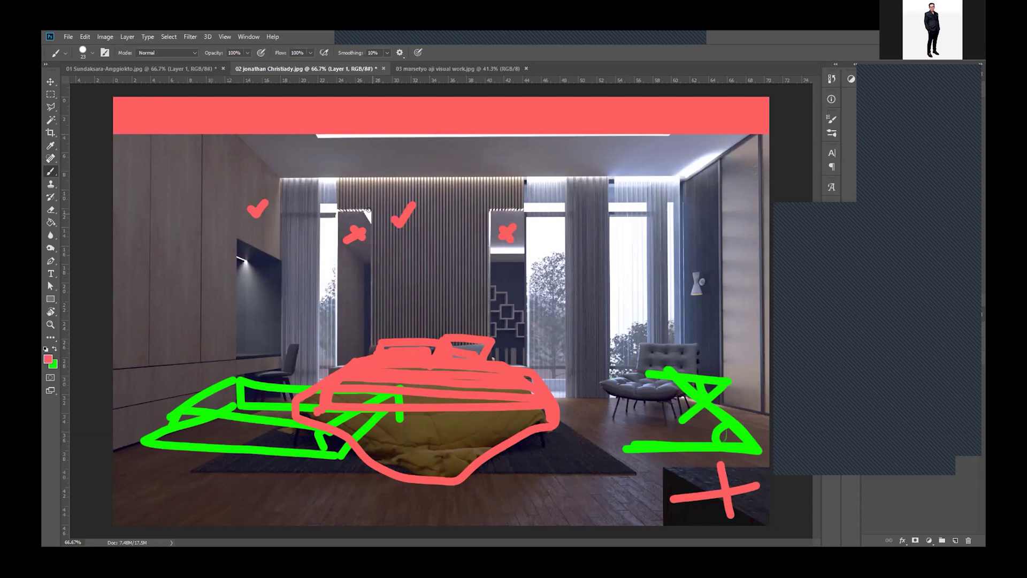
mouse_move(371, 217)
left_mouse_down()
mouse_move(336, 175)
mouse_move(333, 211)
left_mouse_up()
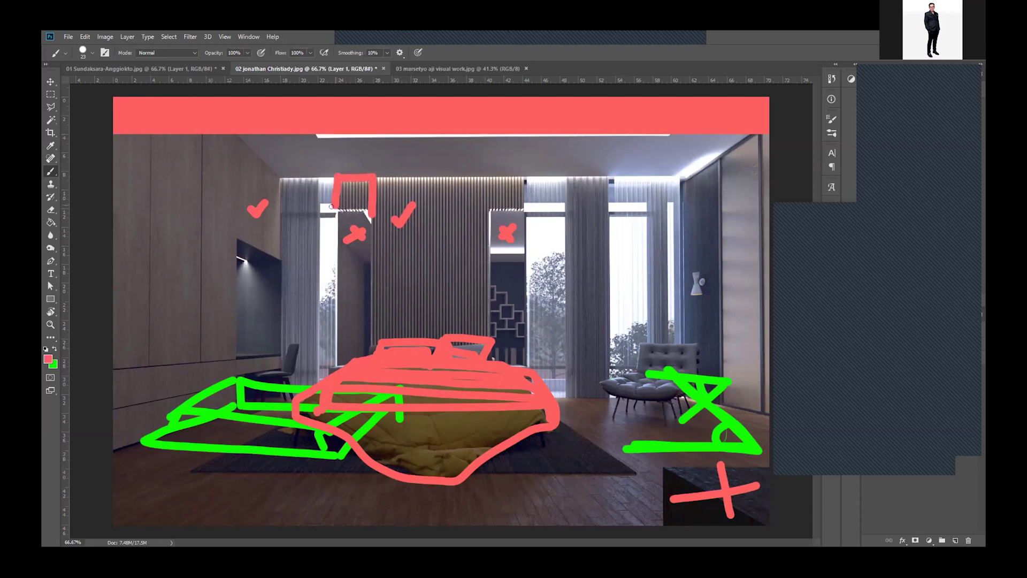
mouse_move(489, 214)
left_mouse_down()
mouse_move(481, 175)
mouse_move(523, 210)
left_mouse_up()
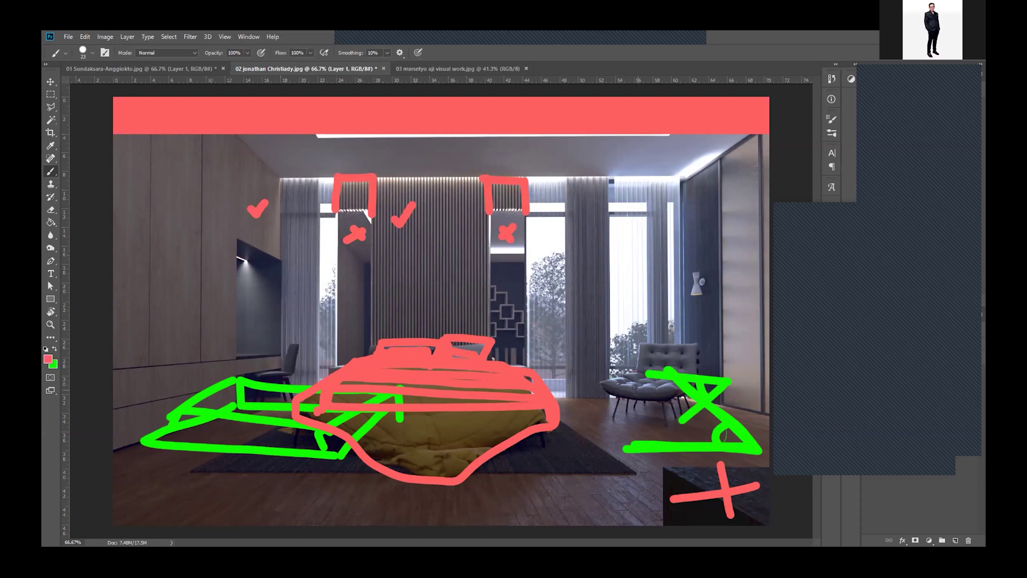
Step: Zoom in and place a small red dot on the floor in front of the rug's right corner
scroll(644, 401, "up", 1)
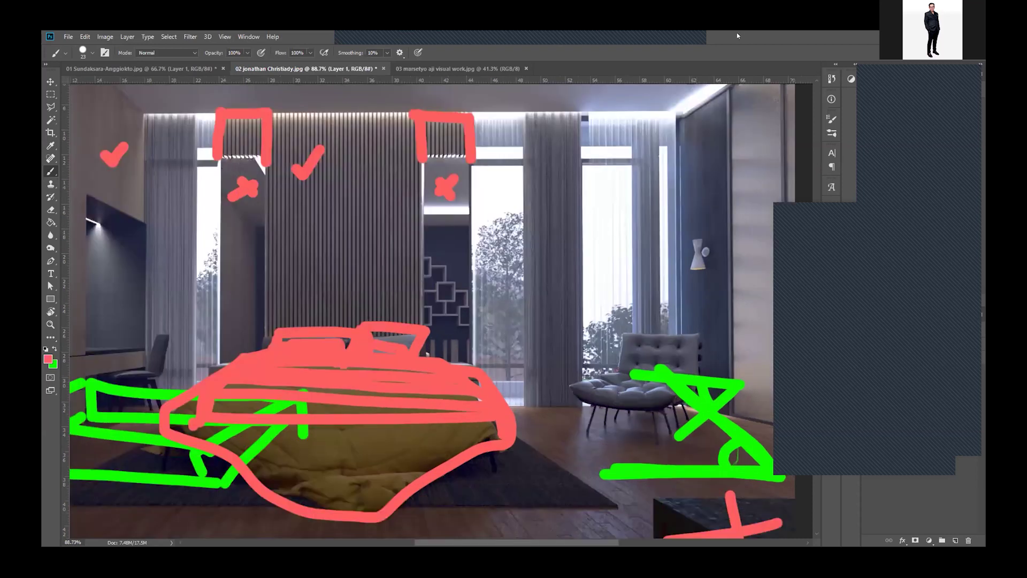
scroll(644, 401, "up", 3)
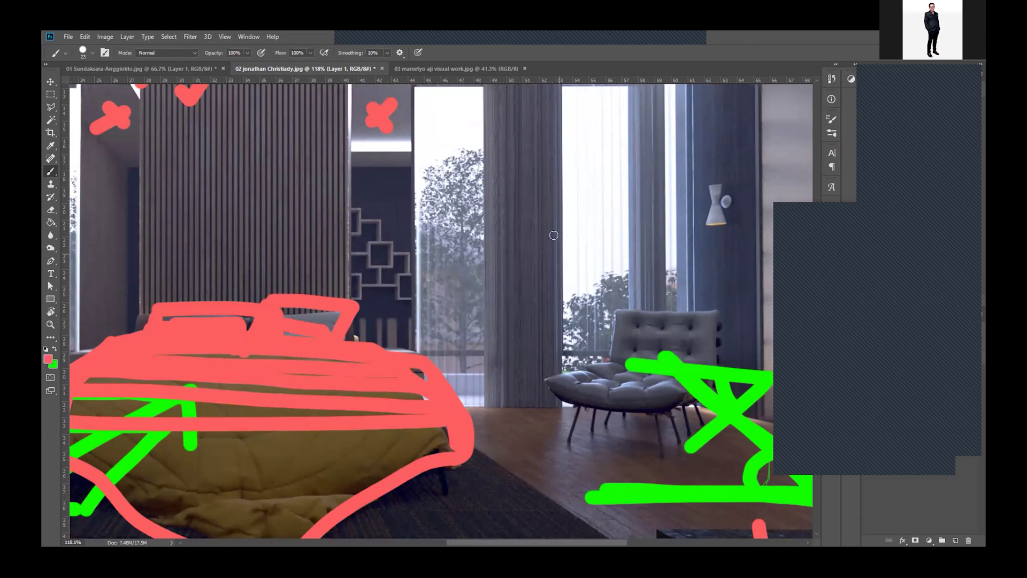
scroll(617, 239, "down", 1)
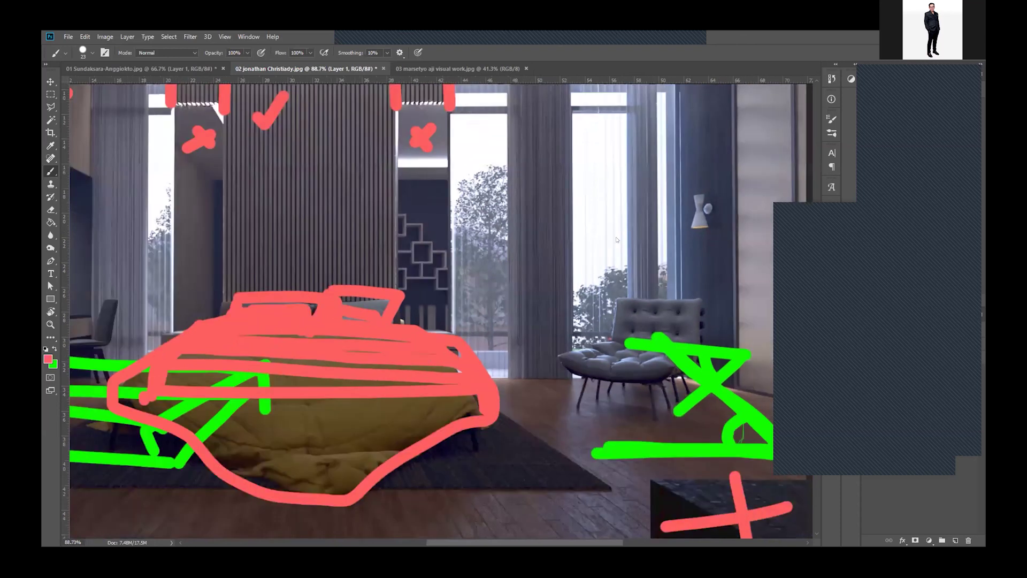
scroll(617, 239, "down", 2)
scroll(617, 239, "down", 1)
scroll(617, 239, "up", 3)
scroll(617, 240, "up", 1)
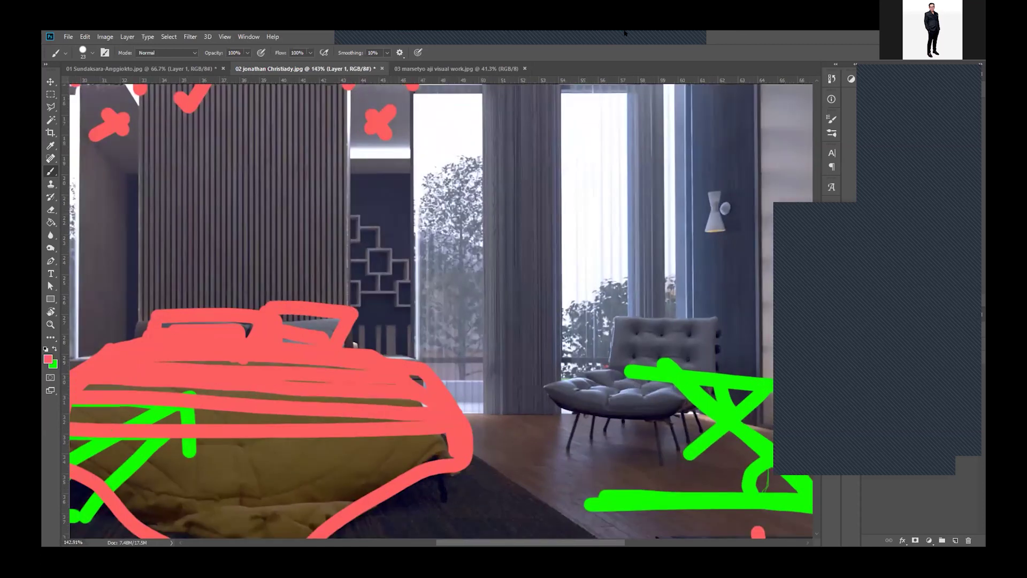
scroll(619, 309, "down", 1)
scroll(589, 321, "down", 1)
scroll(561, 340, "down", 1)
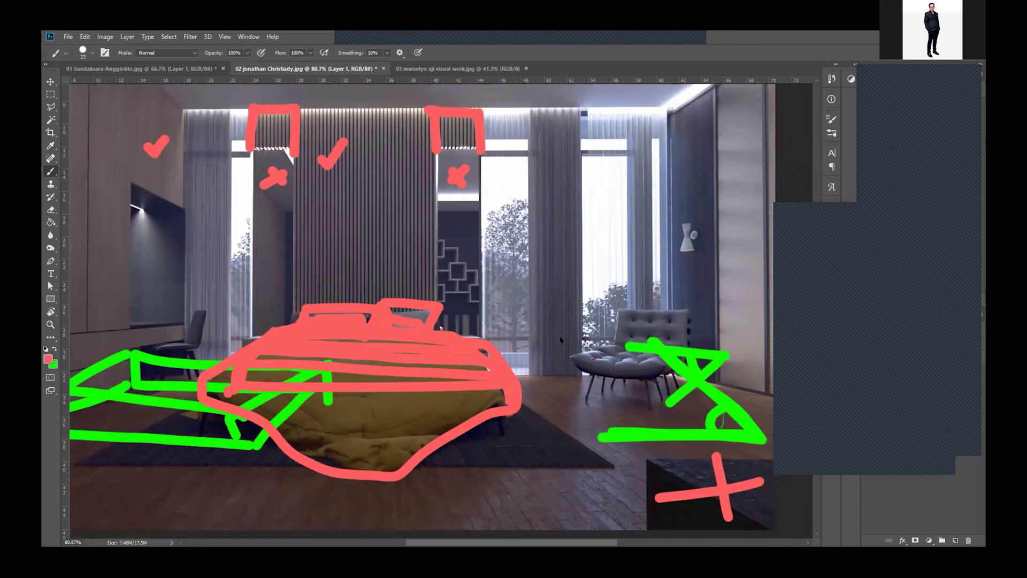
scroll(610, 464, "up", 1)
scroll(610, 503, "up", 1)
scroll(615, 495, "up", 1)
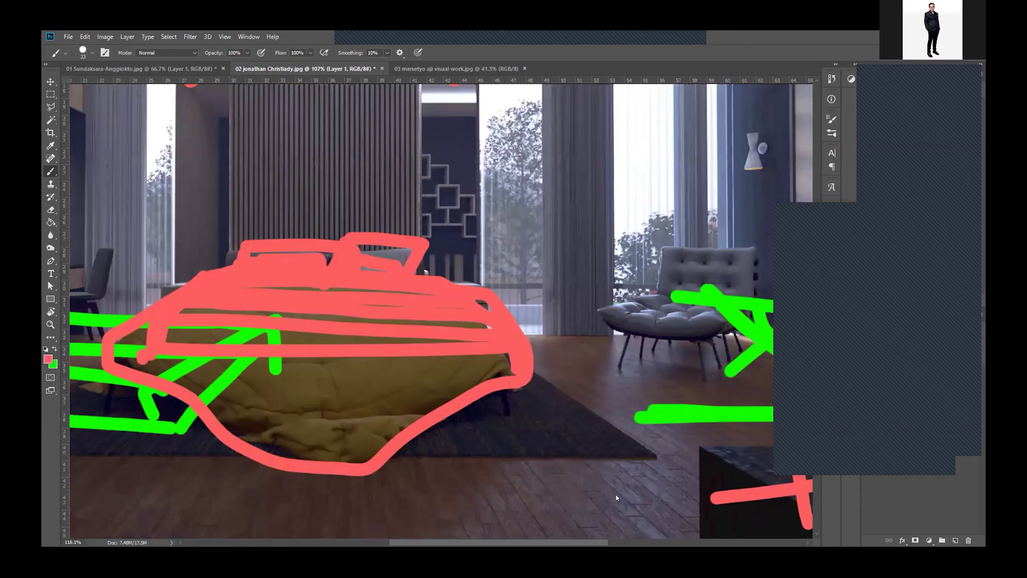
scroll(610, 487, "up", 1)
left_click(619, 501)
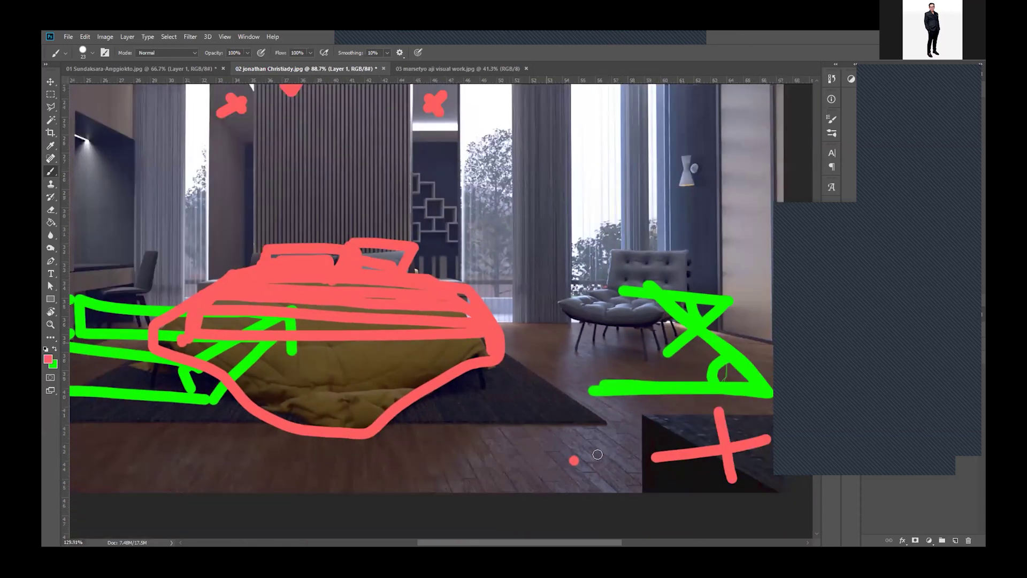
scroll(593, 457, "up", 1)
scroll(593, 456, "up", 2)
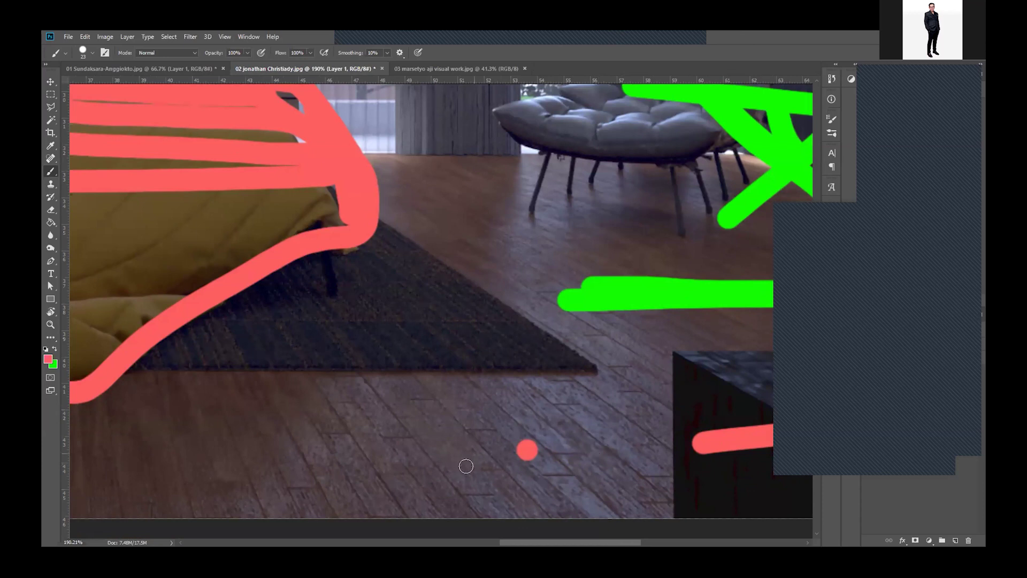
Step: Paint two parallel red curves down the floor from below the rug to the red dot
left_click(462, 493)
left_click_drag(462, 493, 497, 493)
mouse_move(364, 375)
left_mouse_down()
mouse_move(459, 500)
mouse_move(459, 463)
mouse_move(481, 487)
mouse_move(508, 465)
mouse_move(541, 499)
mouse_move(521, 513)
left_mouse_up()
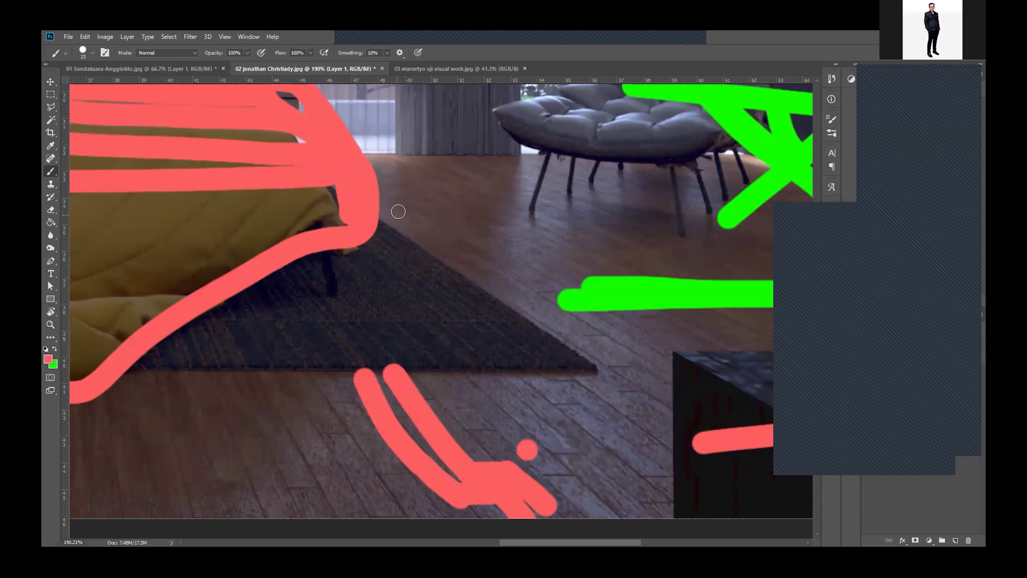
scroll(594, 398, "up", 1)
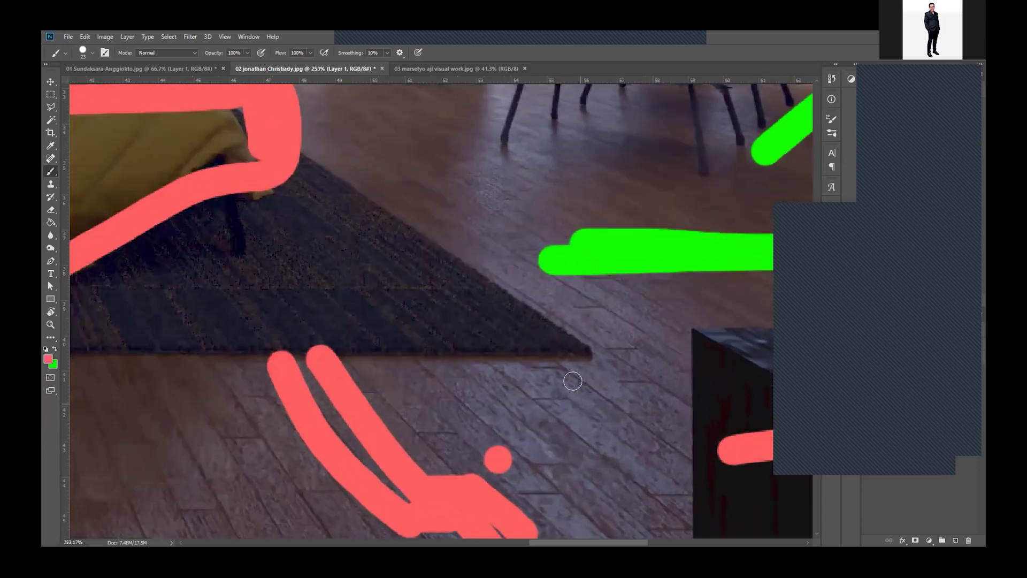
scroll(619, 313, "up", 1)
scroll(568, 350, "down", 1)
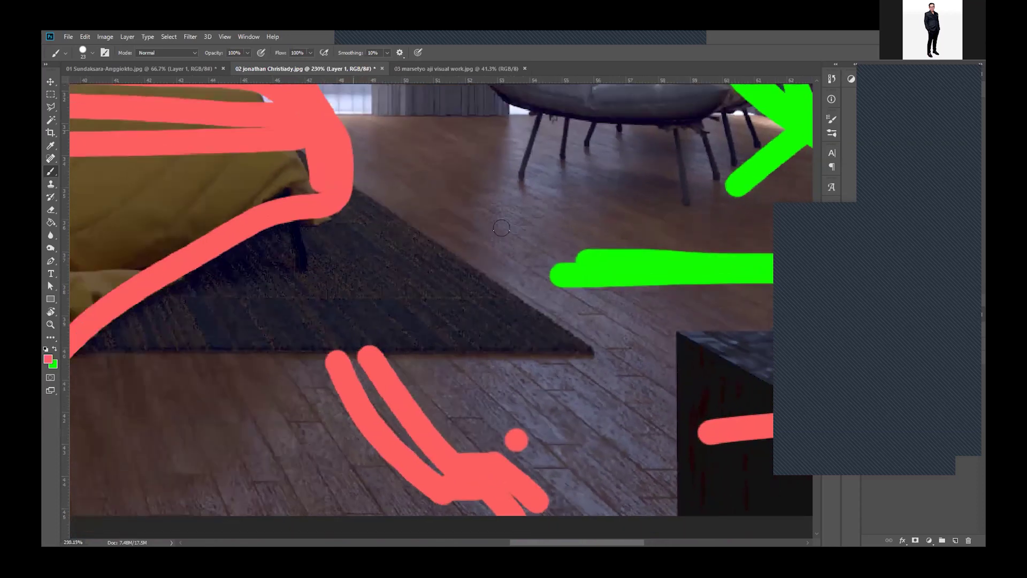
scroll(500, 223, "up", 1)
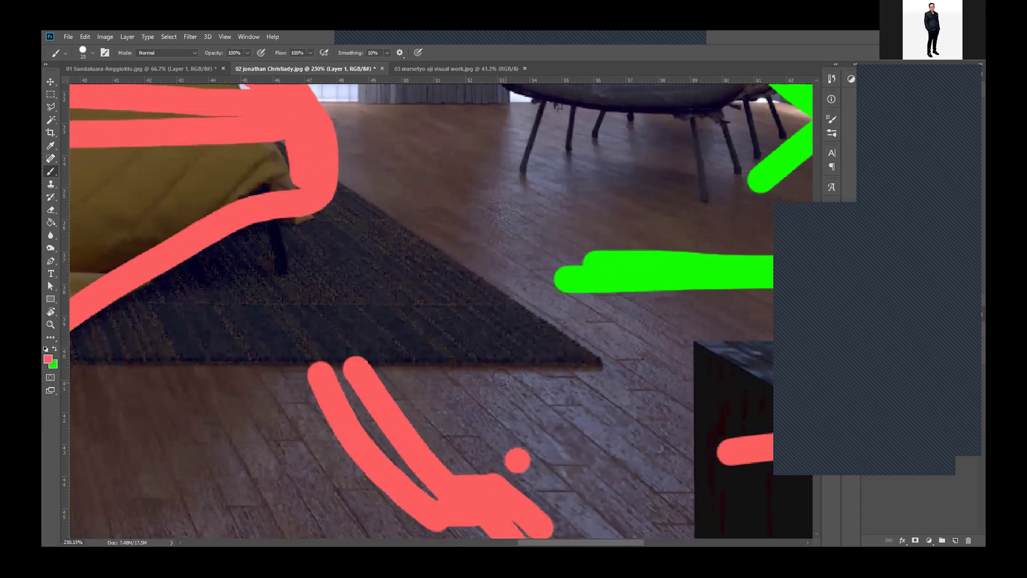
scroll(603, 321, "down", 2)
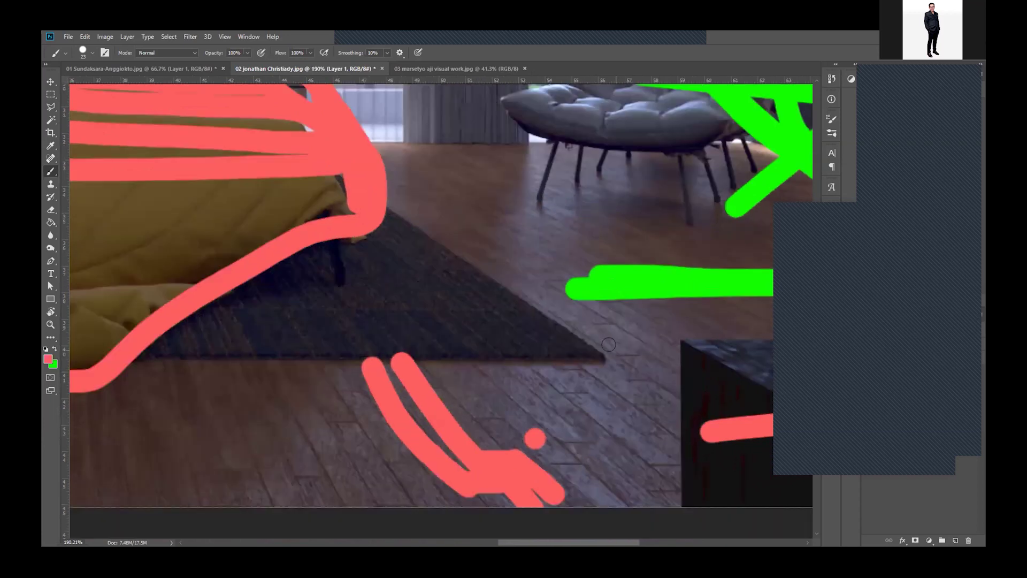
scroll(631, 335, "up", 1)
scroll(595, 303, "up", 1)
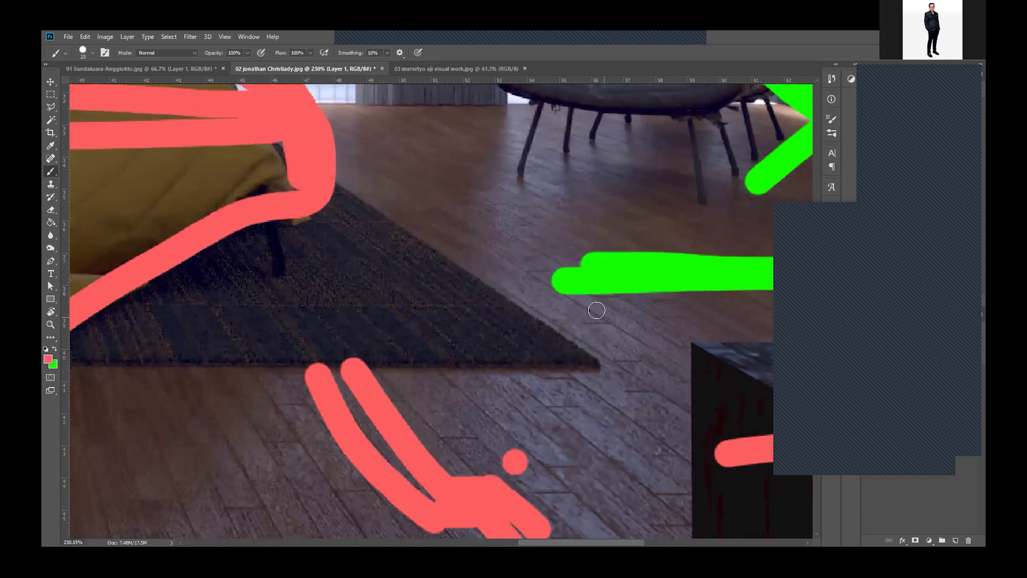
scroll(596, 310, "down", 2)
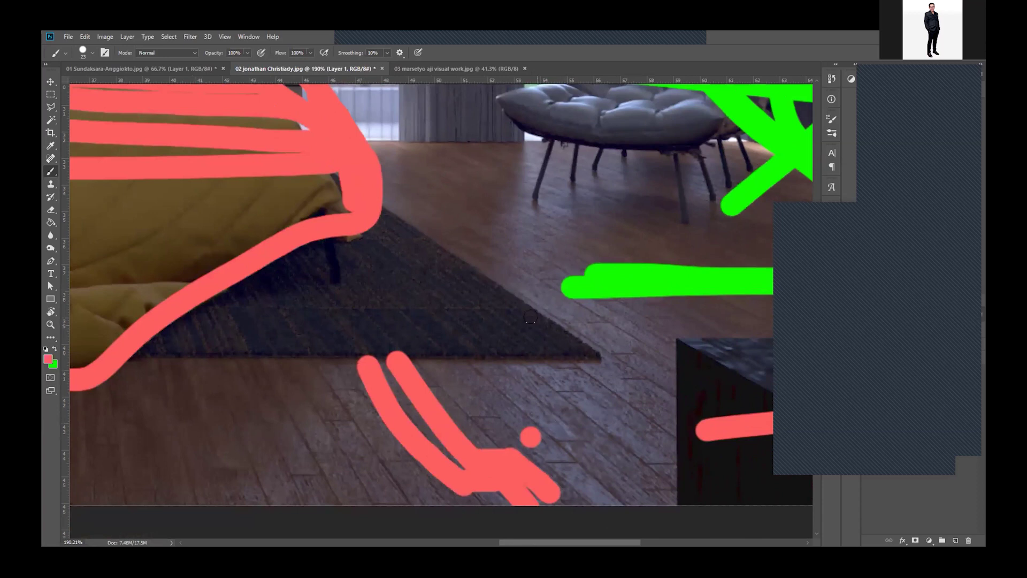
Step: Zoom in on the left wardrobe and tick its doors with a red checkmark
scroll(561, 315, "down", 5)
scroll(581, 292, "up", 3)
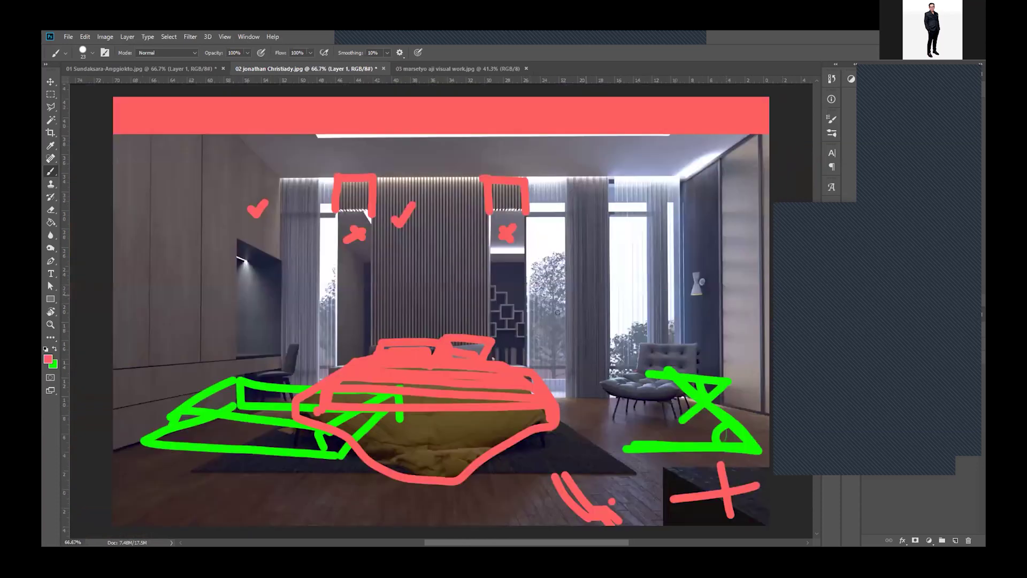
scroll(148, 296, "up", 1)
scroll(148, 296, "up", 2)
scroll(149, 296, "up", 1)
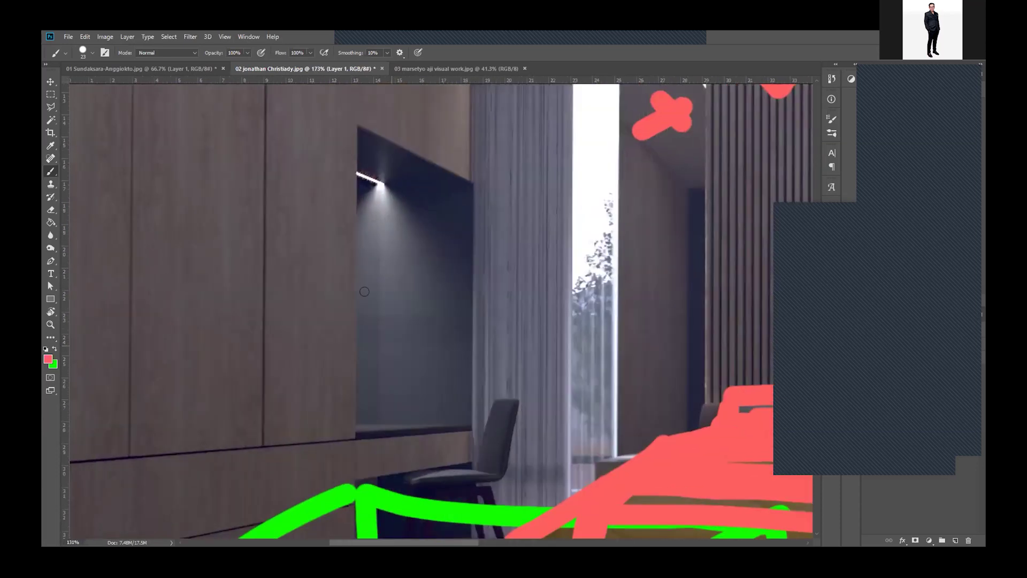
scroll(148, 295, "down", 1)
scroll(197, 216, "up", 1)
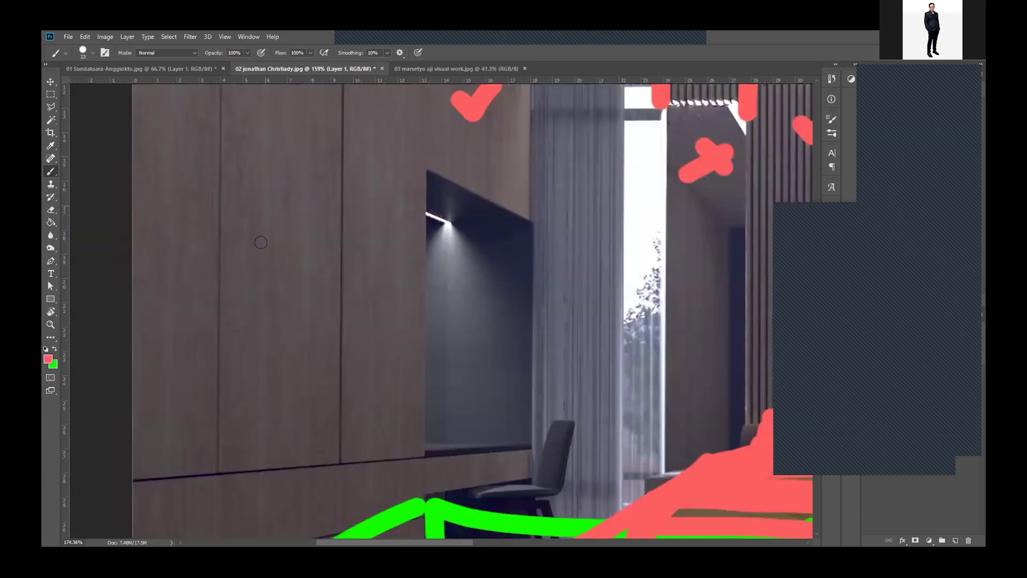
scroll(259, 239, "up", 1)
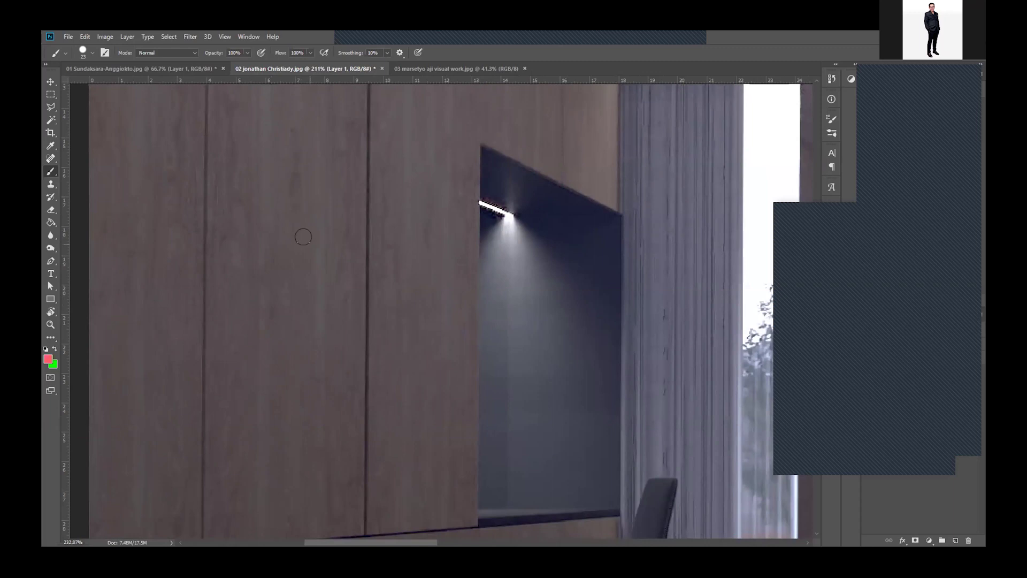
scroll(299, 234, "up", 1)
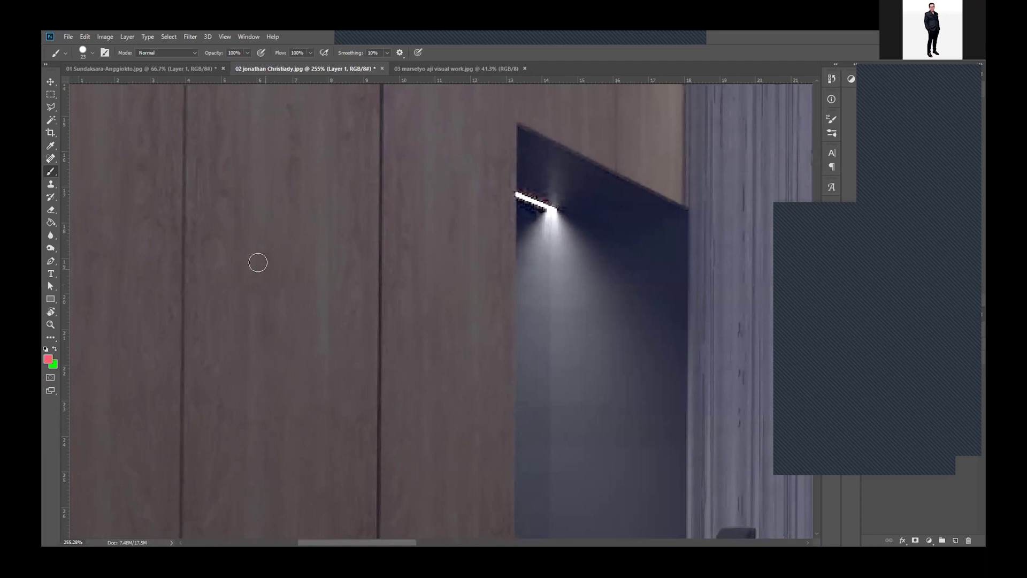
scroll(269, 274, "down", 3)
scroll(268, 274, "down", 2)
scroll(275, 253, "up", 3)
scroll(277, 250, "down", 2)
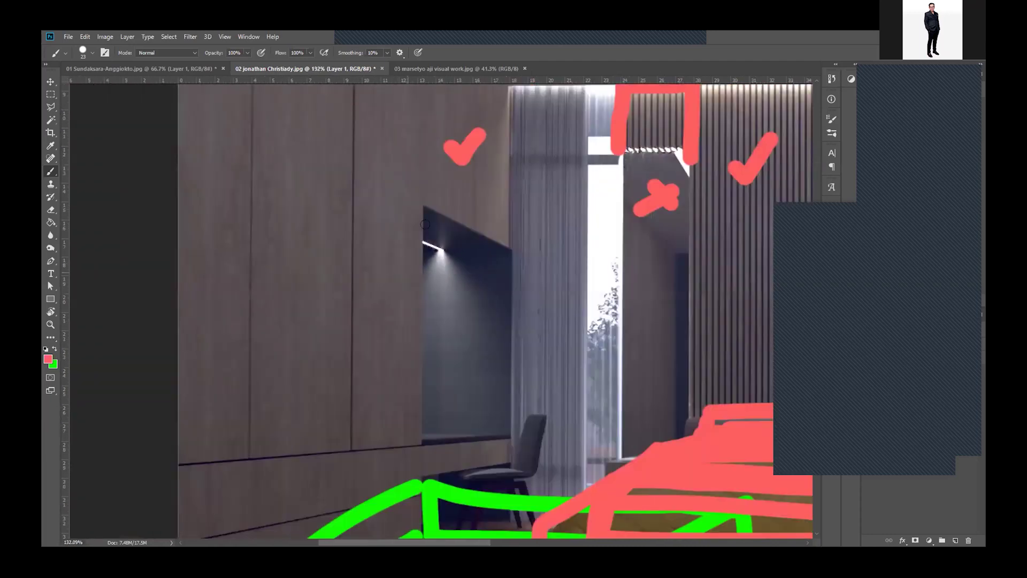
scroll(297, 230, "down", 1)
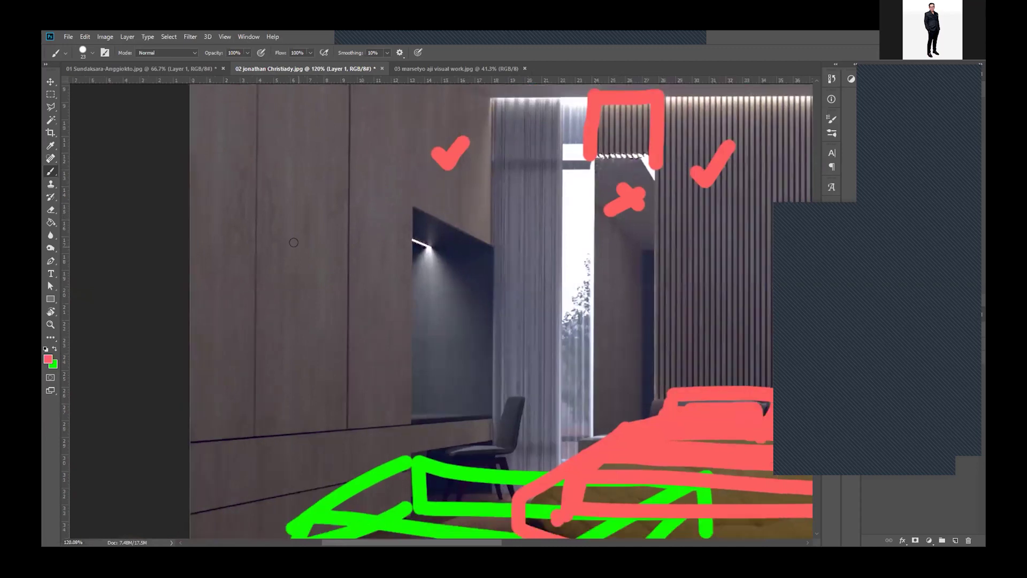
left_click_drag(294, 244, 319, 227)
Step: Add a red checkmark on the lower-left floor and a small red heart below the wall lamp
scroll(320, 226, "down", 3)
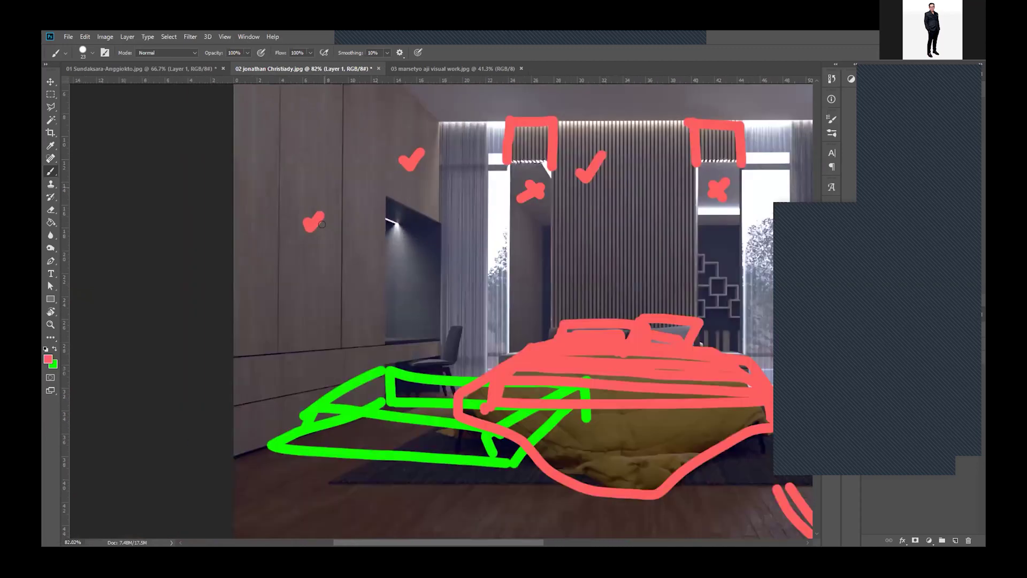
scroll(321, 228, "up", 3)
scroll(321, 310, "down", 3)
left_click_drag(283, 517, 306, 494)
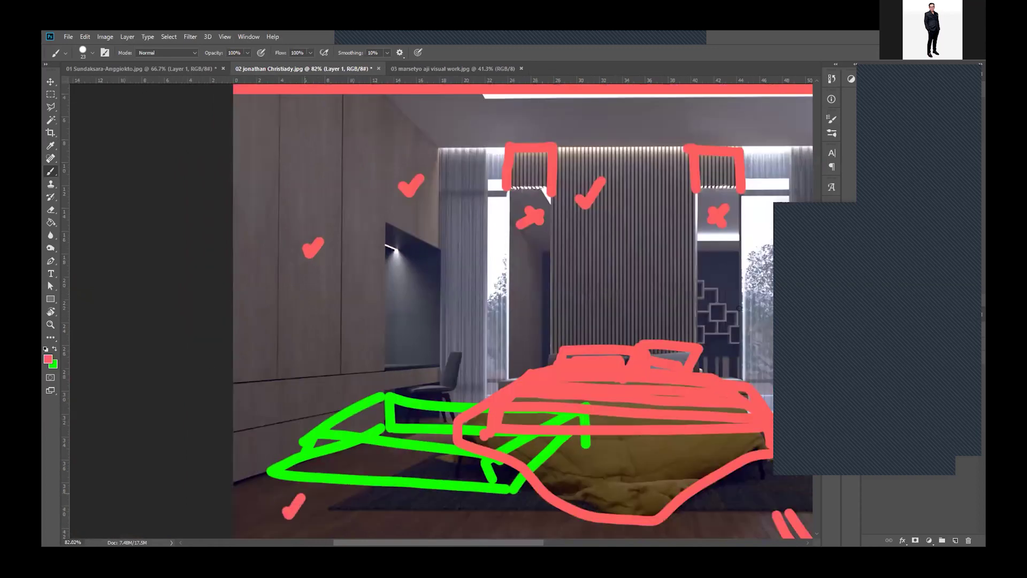
scroll(642, 341, "down", 2)
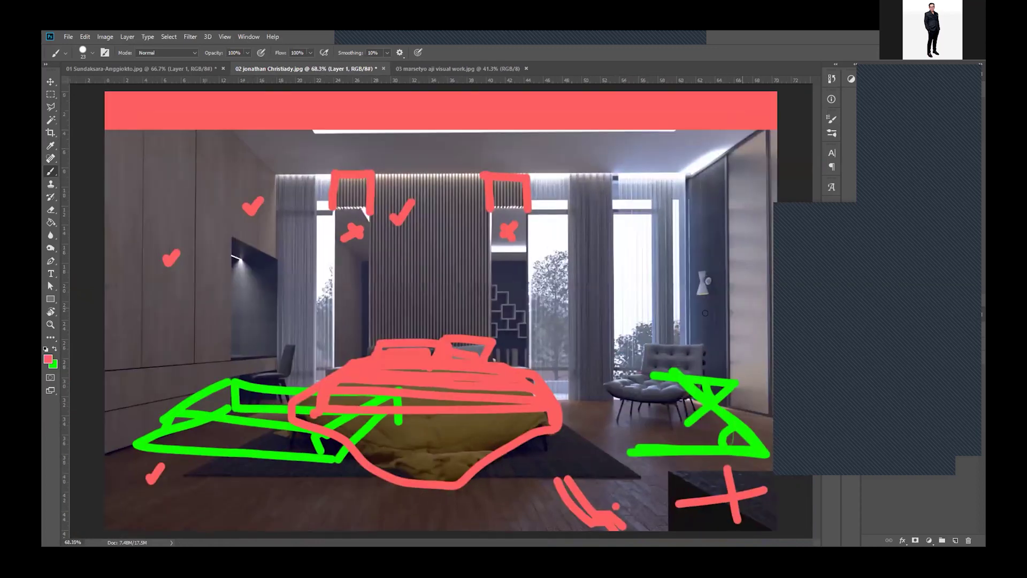
scroll(705, 313, "up", 1)
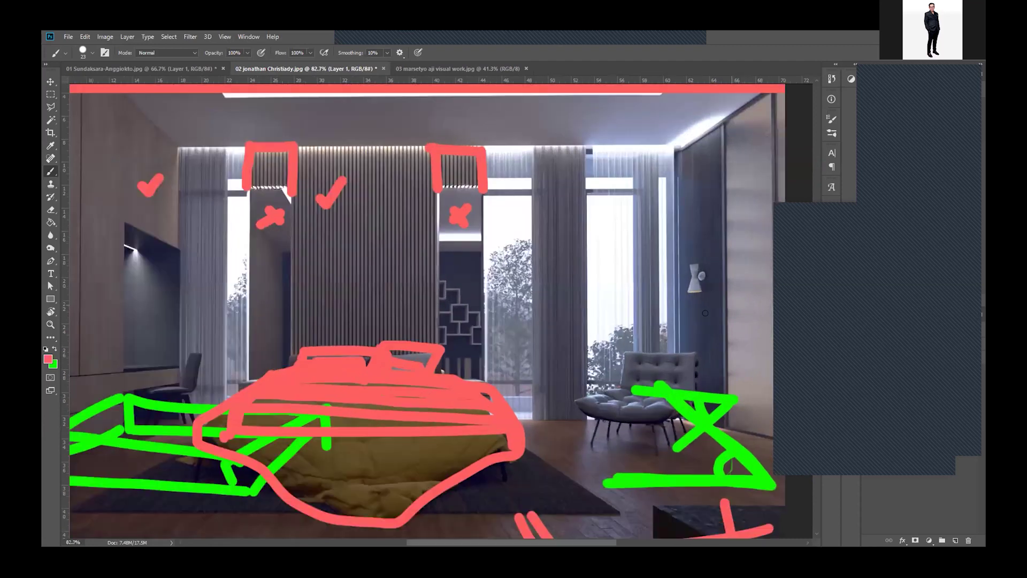
left_click_drag(705, 313, 704, 314)
Step: Zoom around the bed, desk and armchair, then zoom out to view the whole marked-up render
scroll(689, 309, "down", 1)
scroll(688, 310, "down", 1)
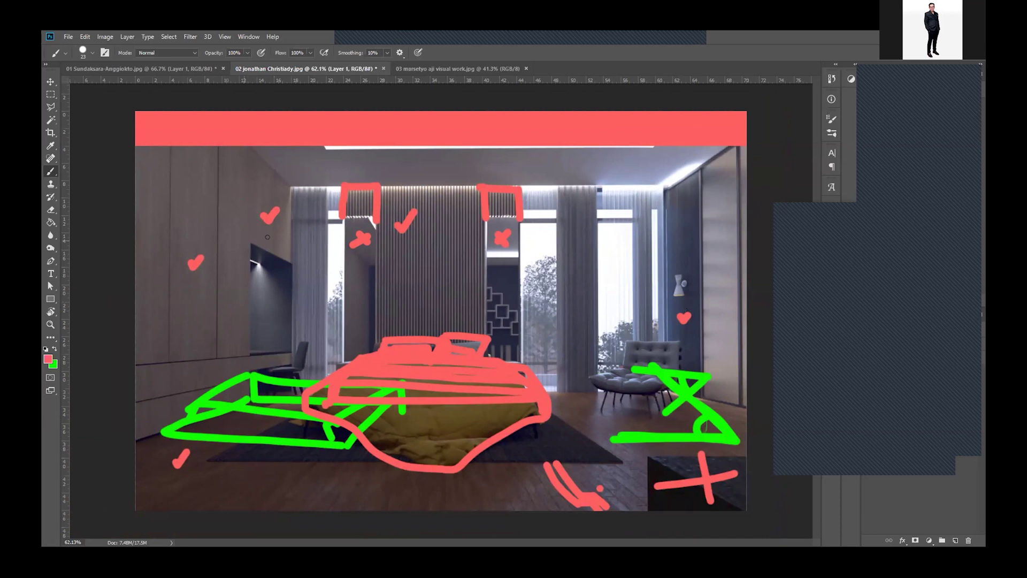
scroll(551, 389, "up", 2)
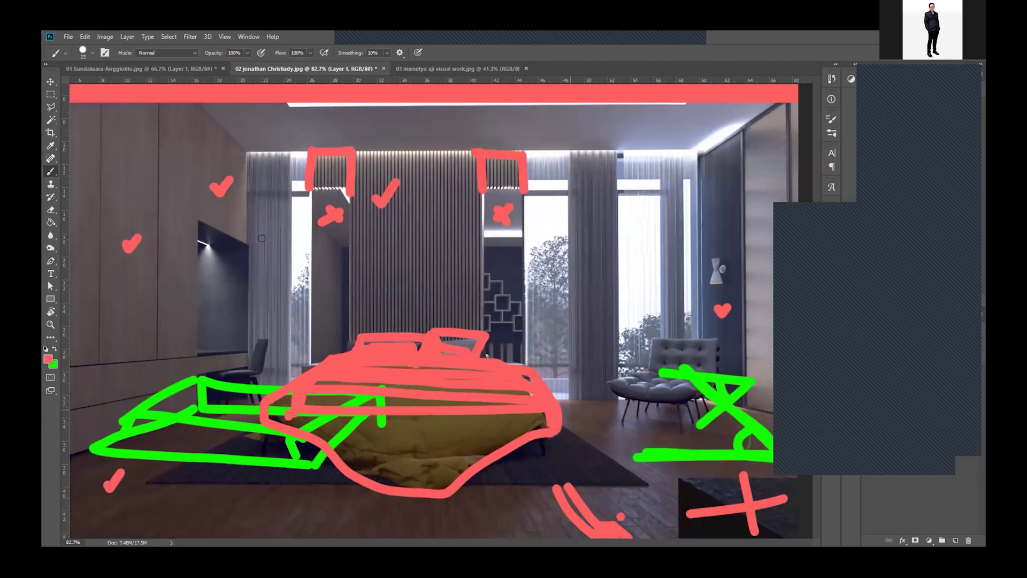
scroll(323, 230, "up", 1)
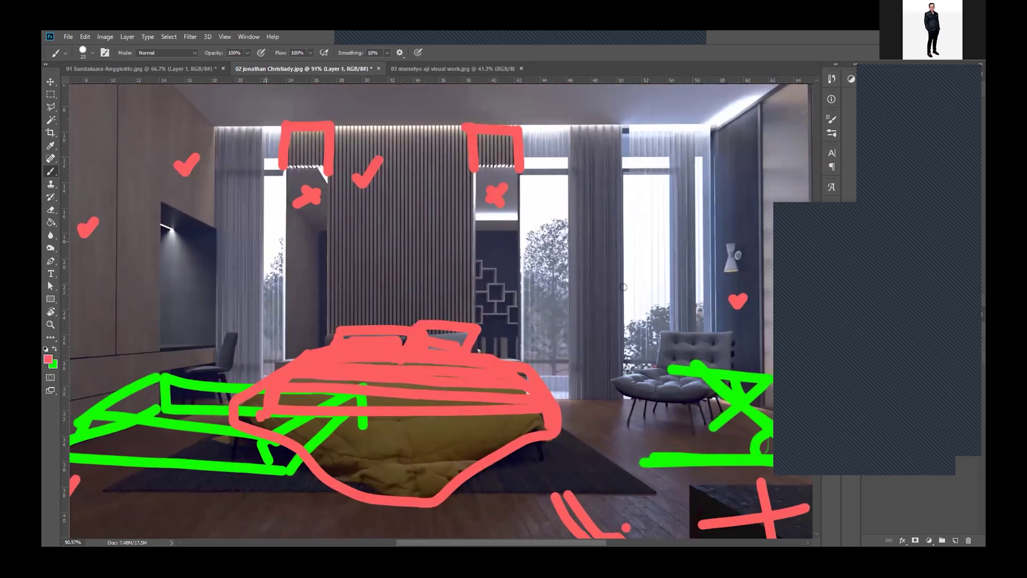
scroll(623, 283, "up", 2)
scroll(620, 281, "up", 1)
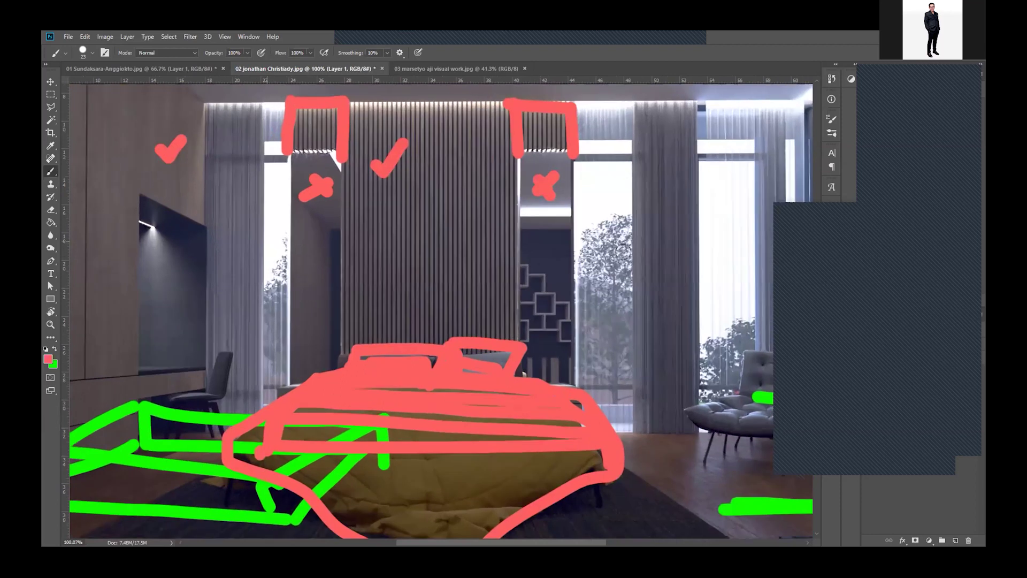
scroll(618, 249, "down", 1)
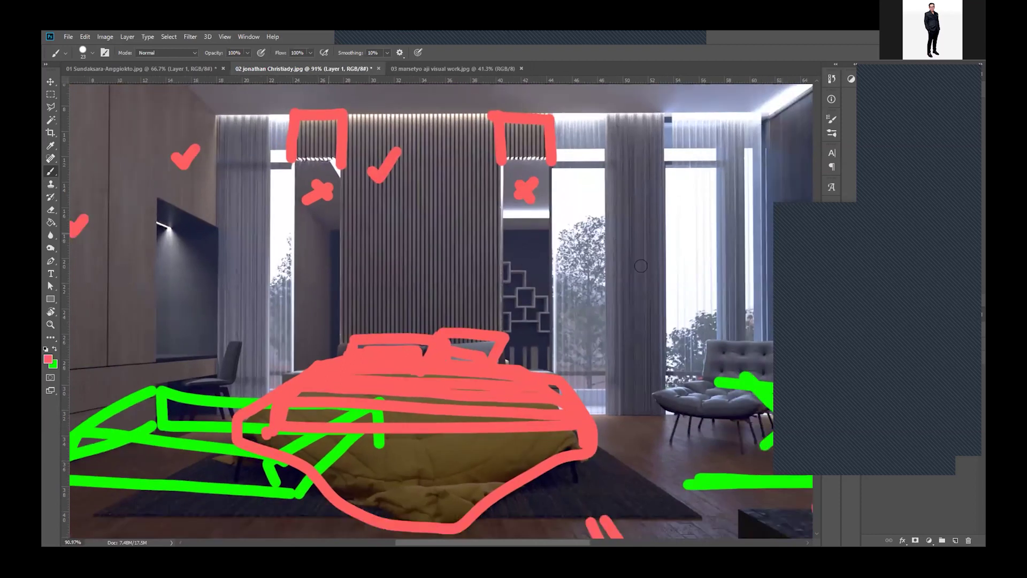
scroll(621, 243, "down", 1)
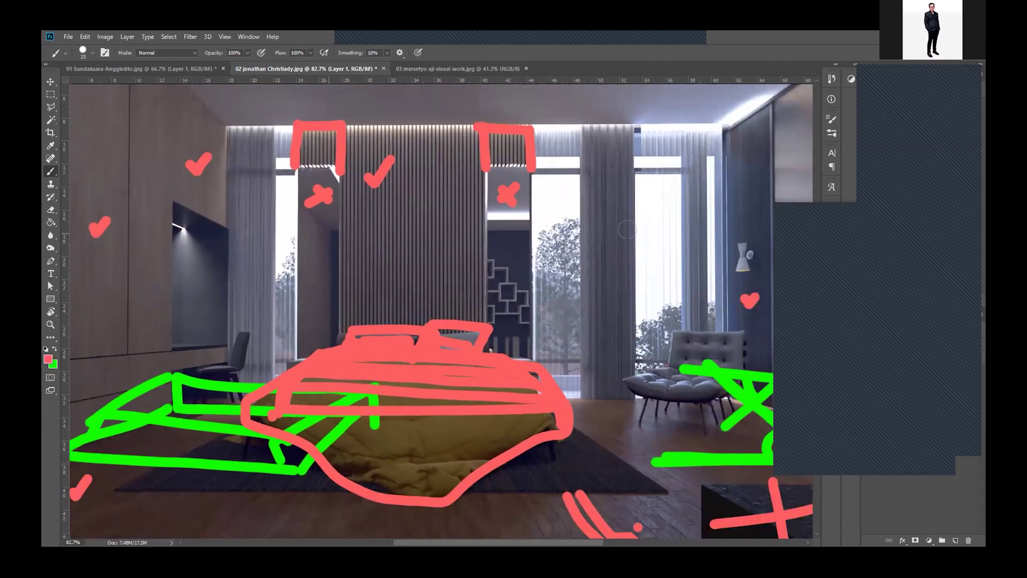
scroll(626, 235, "up", 5)
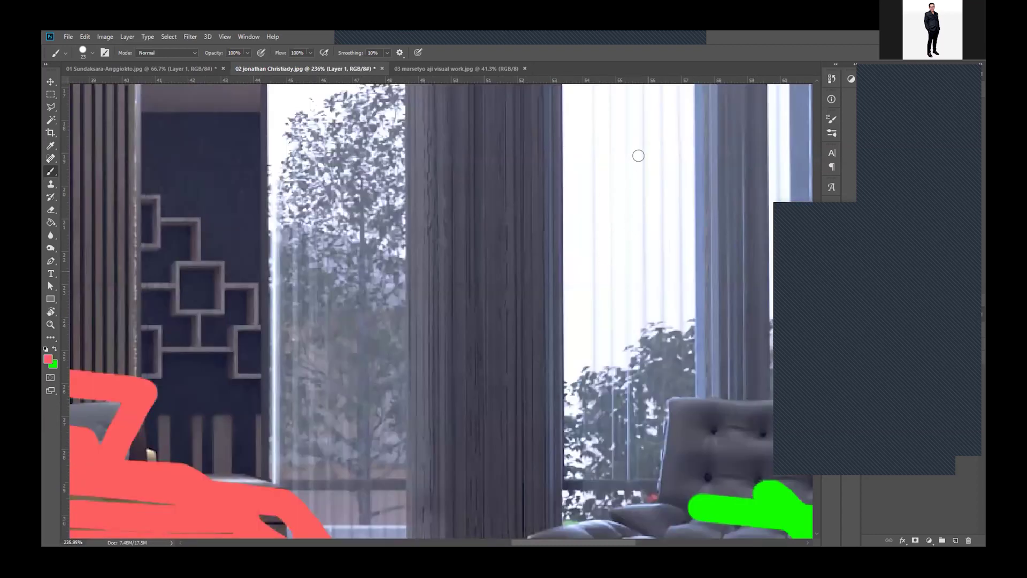
scroll(639, 193, "down", 1)
scroll(636, 292, "down", 1)
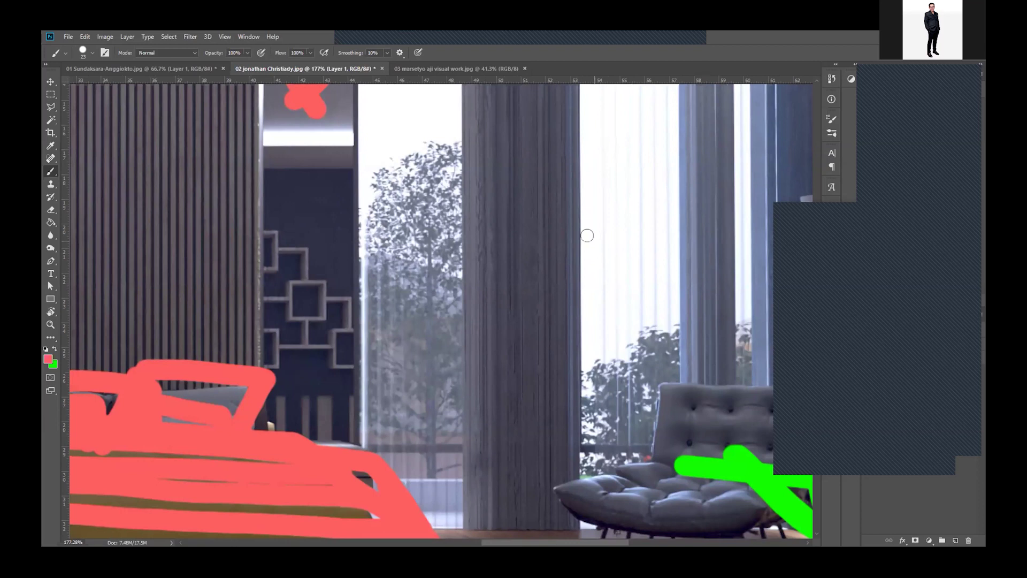
scroll(620, 292, "down", 2)
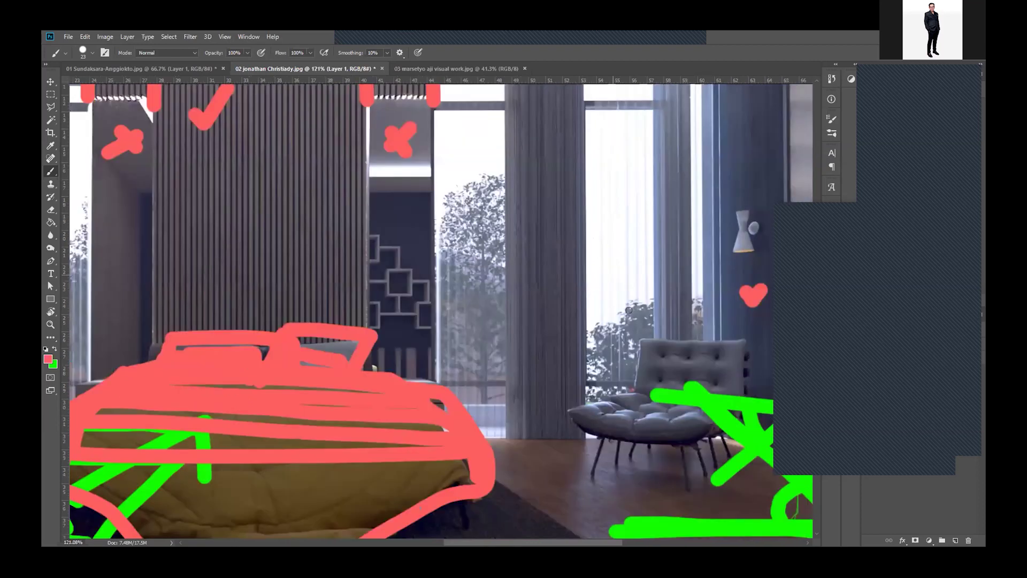
scroll(614, 295, "down", 1)
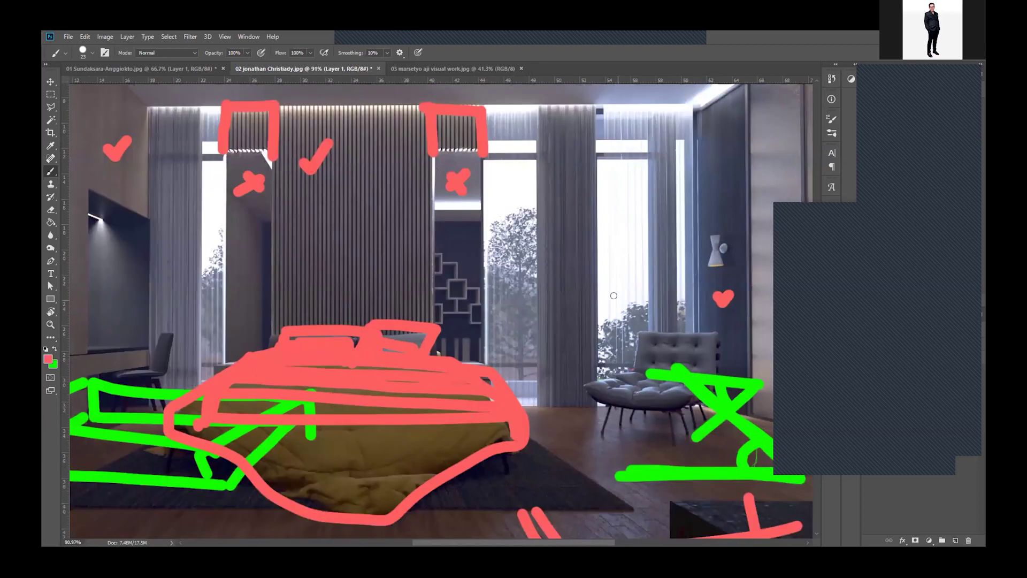
scroll(614, 295, "down", 1)
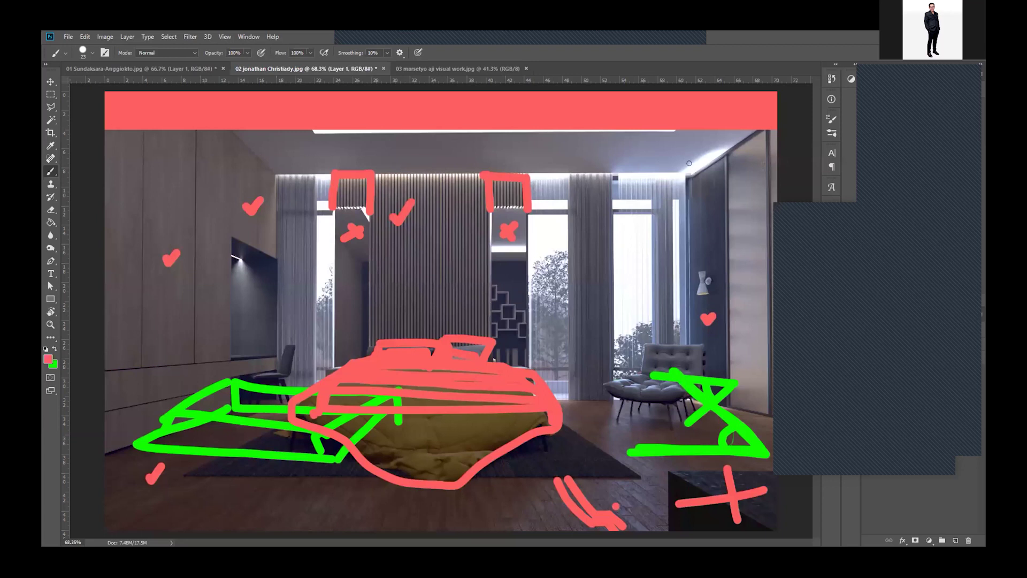
Step: Add a red arc and arrow, hide the markup layer, and create a new empty layer
left_click_drag(730, 142, 673, 170)
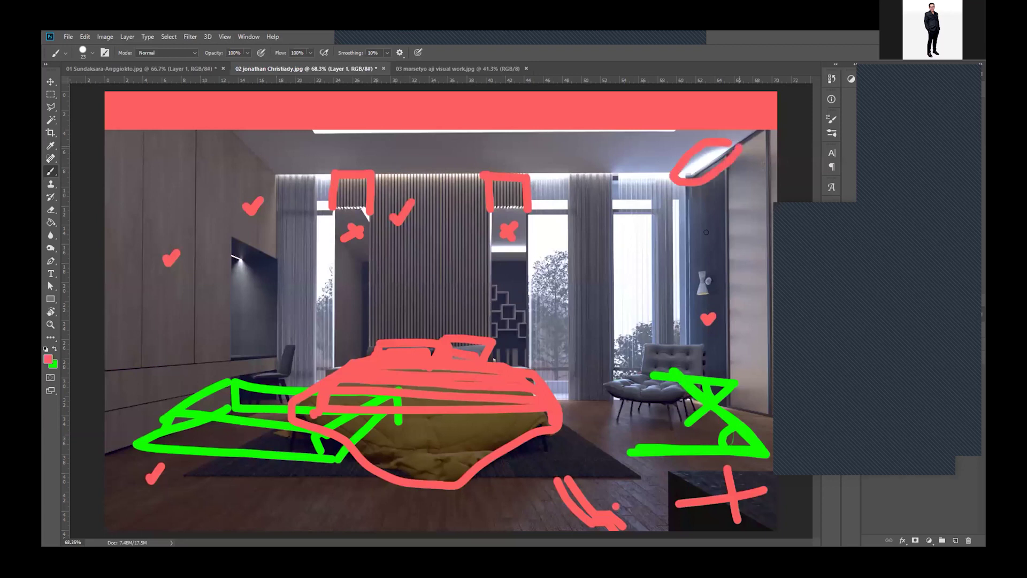
mouse_move(695, 249)
left_mouse_down()
mouse_move(706, 320)
mouse_move(718, 313)
left_mouse_up()
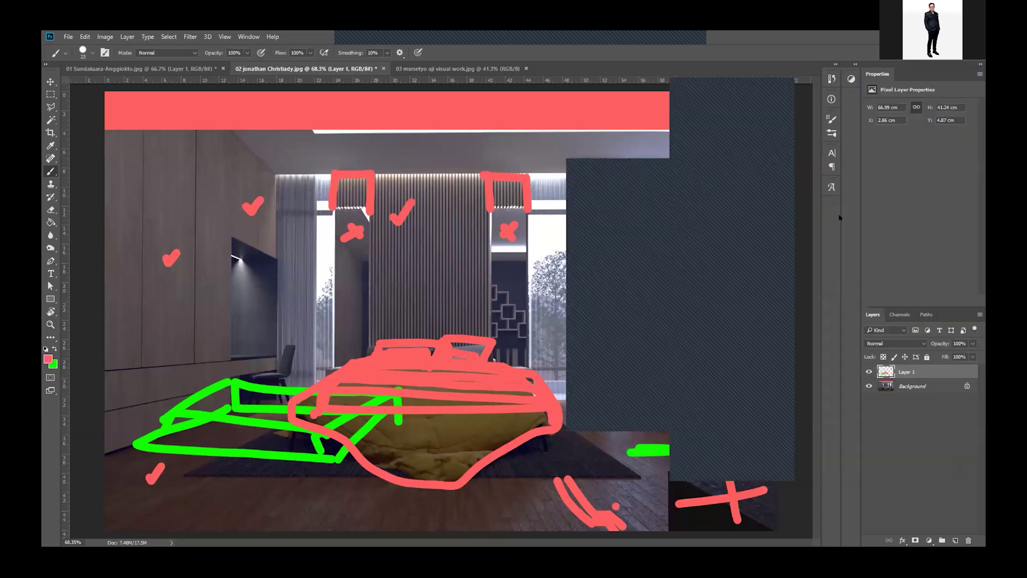
key("ctrl+comma")
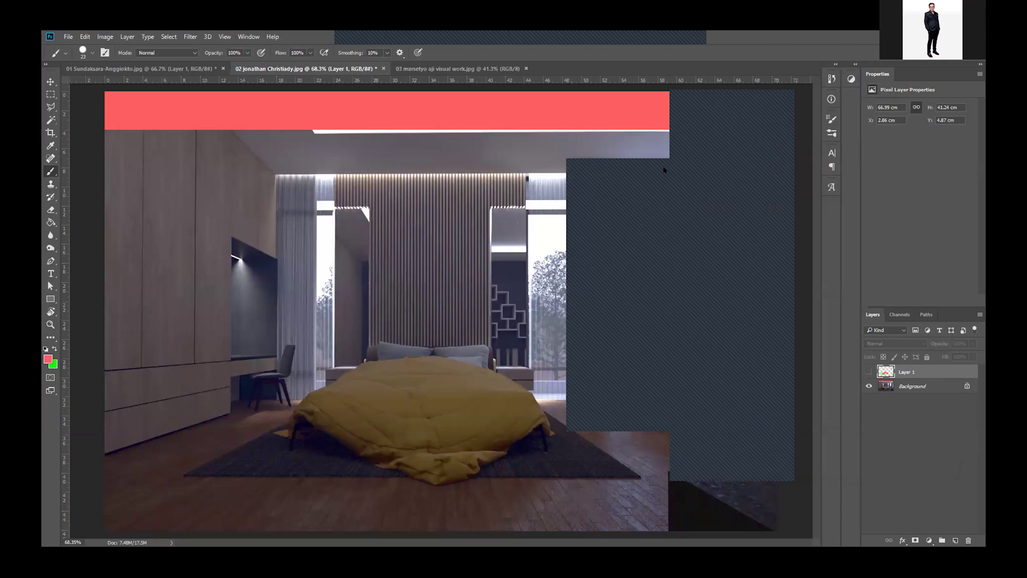
left_click(955, 540)
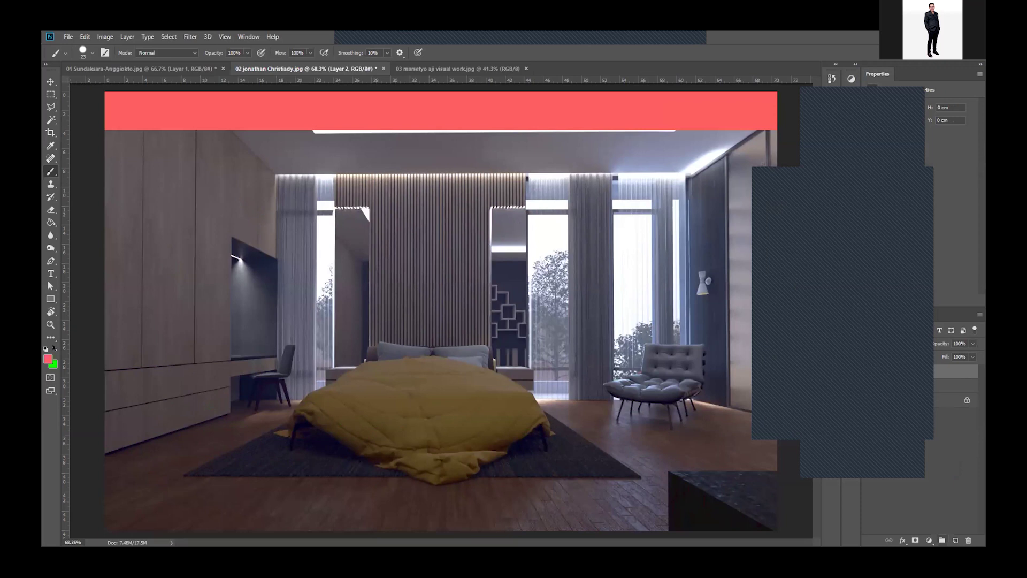
Step: Set the brush to 10 px and circle the lit corner, armchair glow, bed and shelf strips, and niche
left_click(92, 53)
left_click_drag(99, 83, 99, 84)
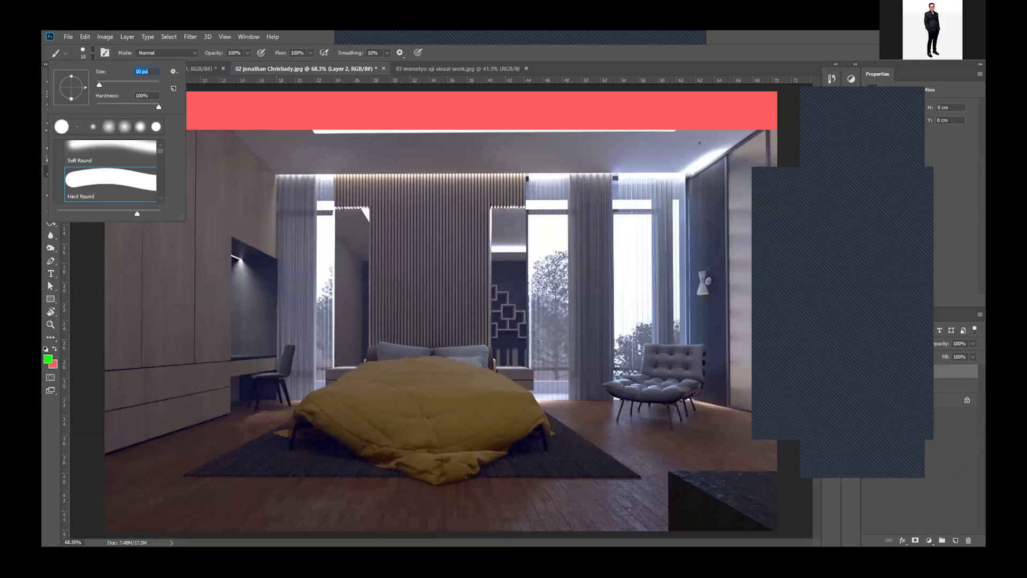
mouse_move(702, 144)
left_mouse_down()
mouse_move(738, 156)
mouse_move(717, 141)
left_mouse_up()
mouse_move(698, 386)
left_mouse_down()
mouse_move(738, 414)
mouse_move(691, 389)
left_mouse_up()
mouse_move(518, 361)
left_mouse_down()
mouse_move(492, 366)
mouse_move(536, 366)
left_mouse_up()
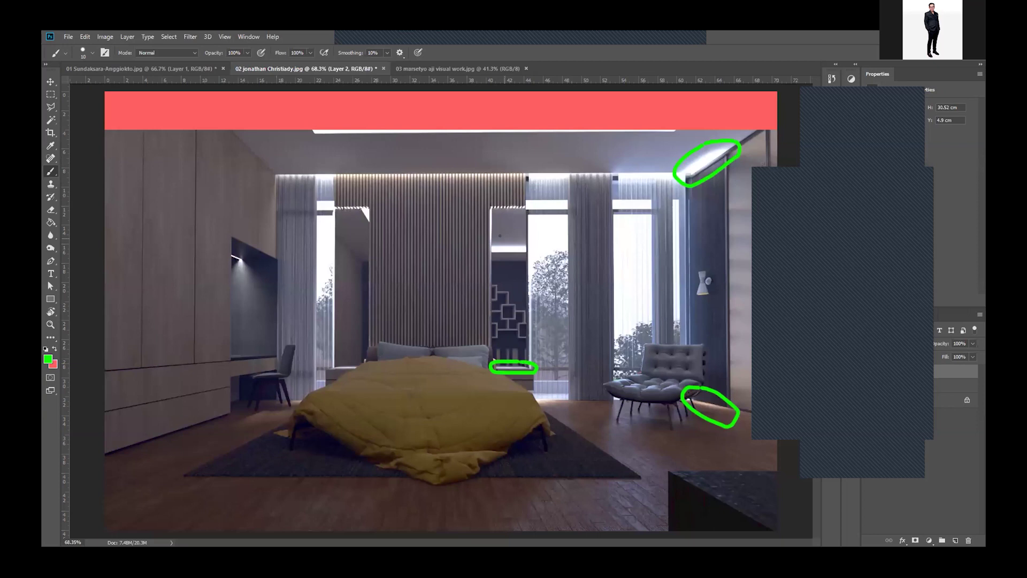
mouse_move(503, 241)
left_mouse_down()
mouse_move(512, 257)
mouse_move(527, 254)
mouse_move(502, 240)
left_mouse_up()
mouse_move(495, 202)
left_mouse_down()
mouse_move(488, 244)
mouse_move(498, 218)
mouse_move(530, 211)
mouse_move(530, 201)
mouse_move(488, 201)
left_mouse_up()
mouse_move(334, 198)
left_mouse_down()
mouse_move(334, 211)
mouse_move(359, 227)
mouse_move(377, 204)
mouse_move(333, 199)
mouse_move(332, 368)
mouse_move(335, 215)
left_mouse_up()
Step: Outline the TV-wall light and long ceiling strip in green, and add arrows at the wall lamp
mouse_move(246, 247)
left_mouse_down()
mouse_move(227, 250)
mouse_move(249, 266)
left_mouse_up()
mouse_move(303, 118)
left_mouse_down()
mouse_move(455, 144)
mouse_move(698, 134)
mouse_move(306, 121)
left_mouse_up()
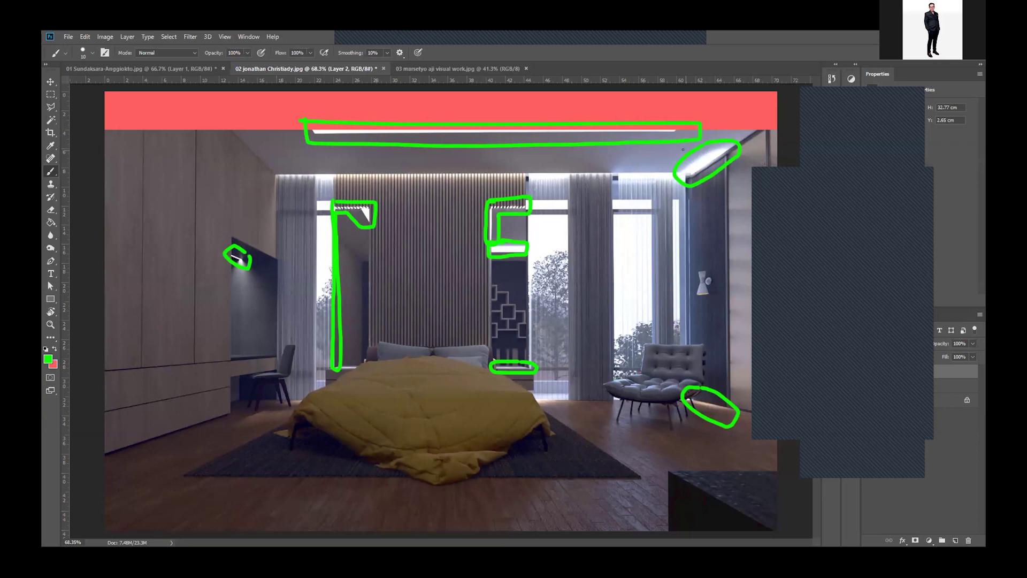
mouse_move(633, 170)
left_mouse_down()
mouse_move(637, 184)
mouse_move(643, 177)
left_mouse_up()
left_click_drag(704, 268, 703, 248)
mouse_move(704, 297)
left_mouse_down()
mouse_move(703, 309)
mouse_move(708, 302)
left_mouse_up()
left_click_drag(247, 268, 245, 277)
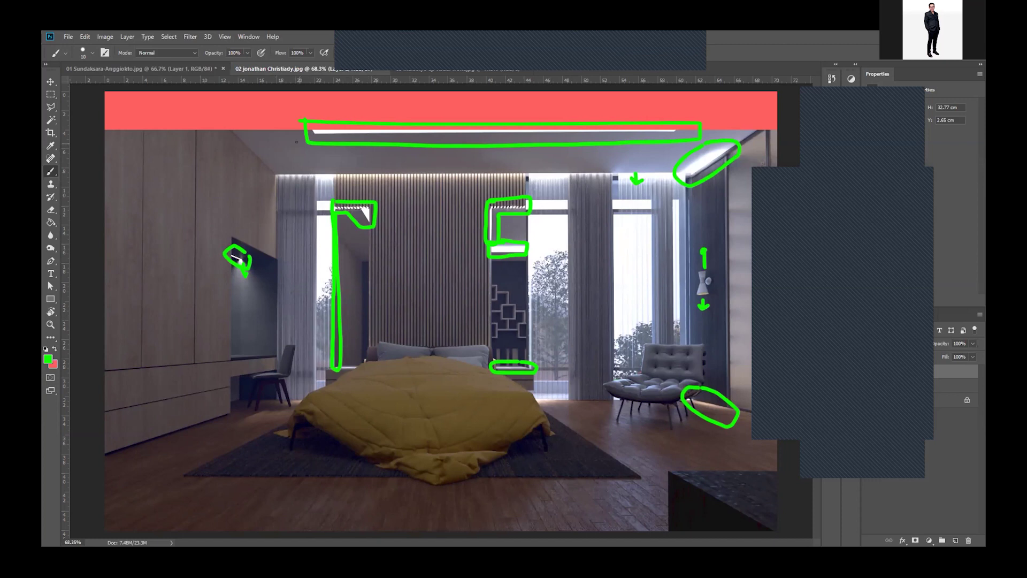
Step: Place a green dot near the end of the ceiling light strip
left_click(298, 143)
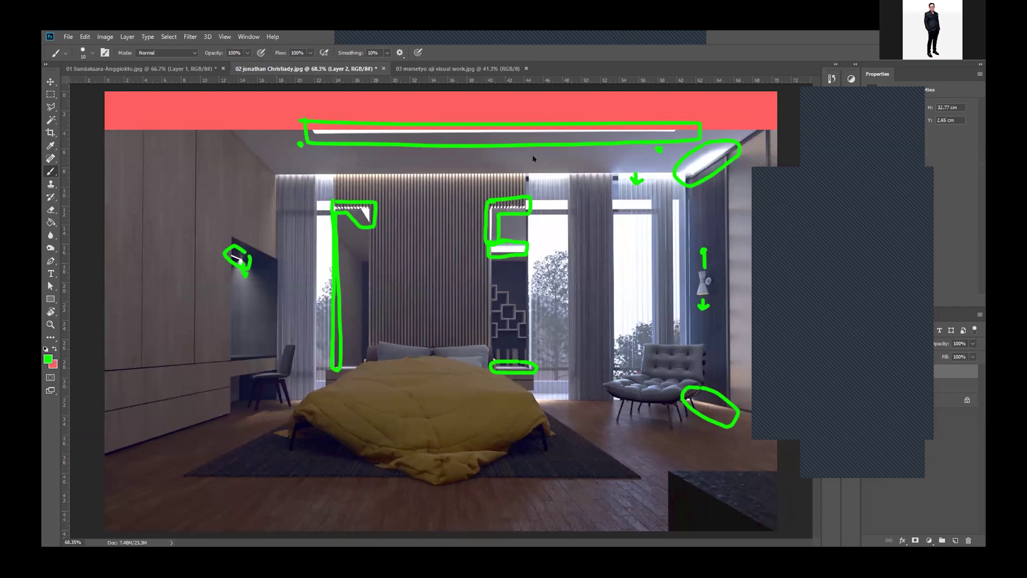
Step: Switch to the third bedroom render, add a new layer, and paint a green mark on the left wall
left_click(459, 70)
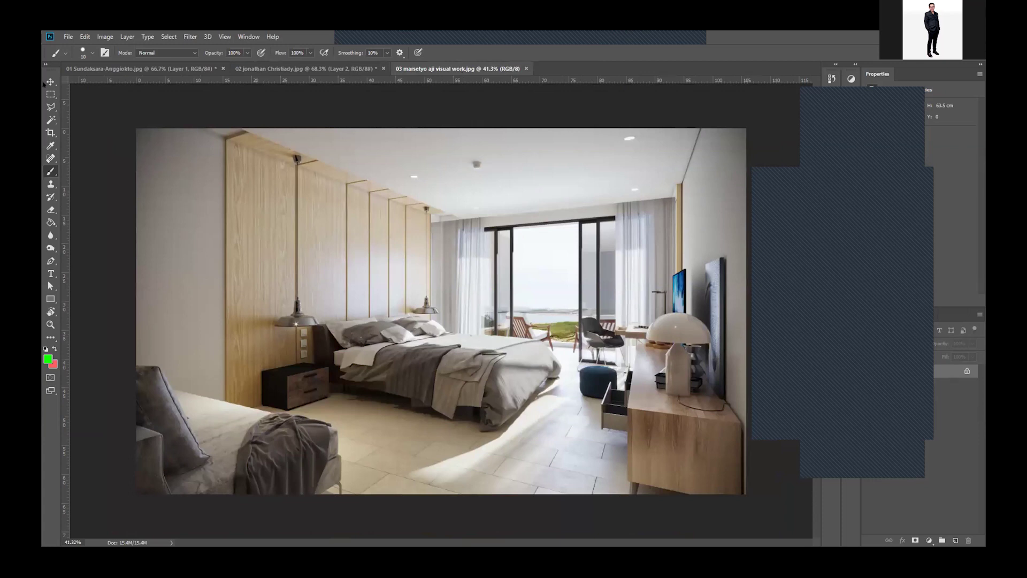
key("v")
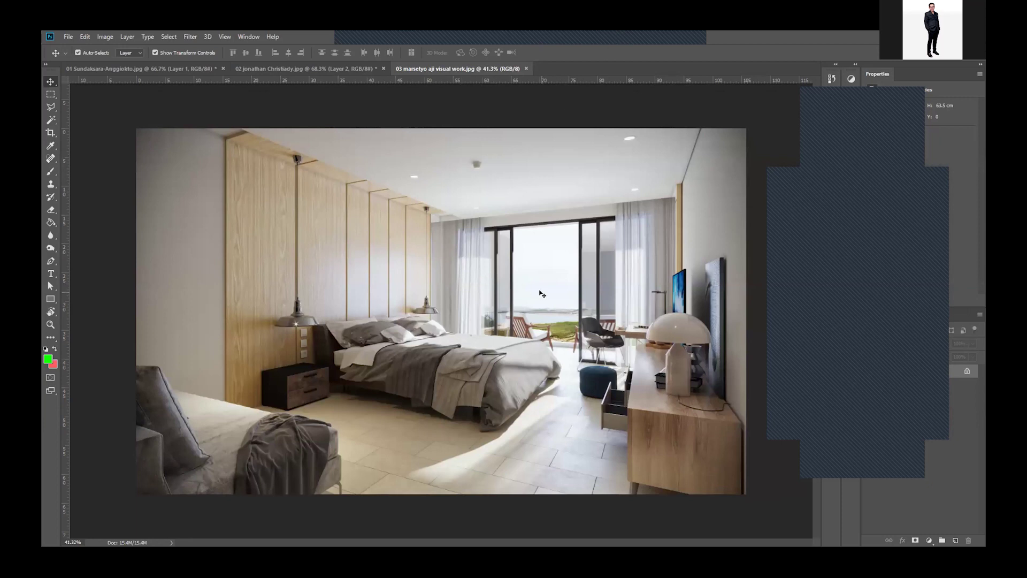
scroll(541, 293, "up", 1)
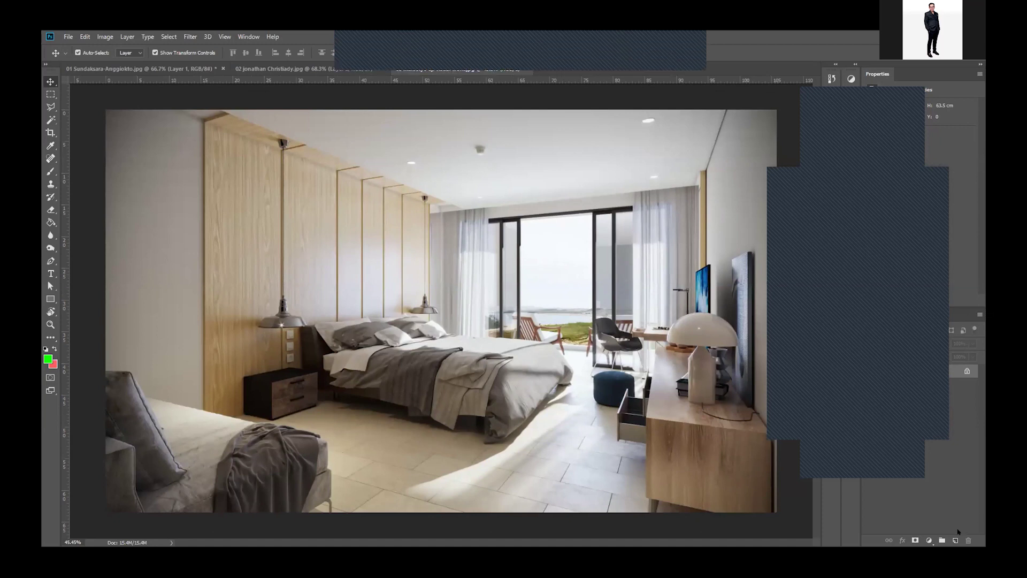
left_click(955, 541)
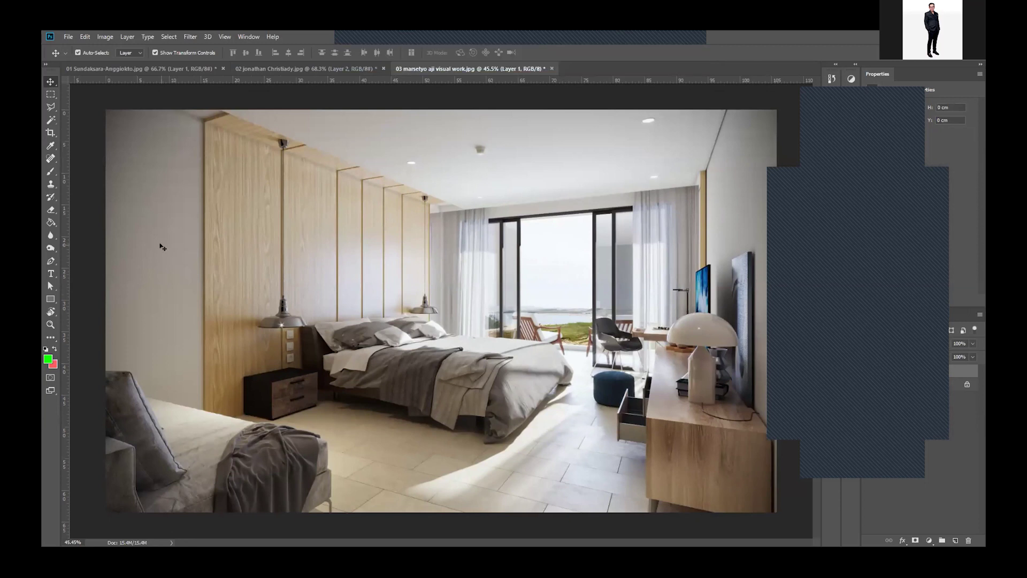
key("b")
left_click_drag(137, 247, 137, 260)
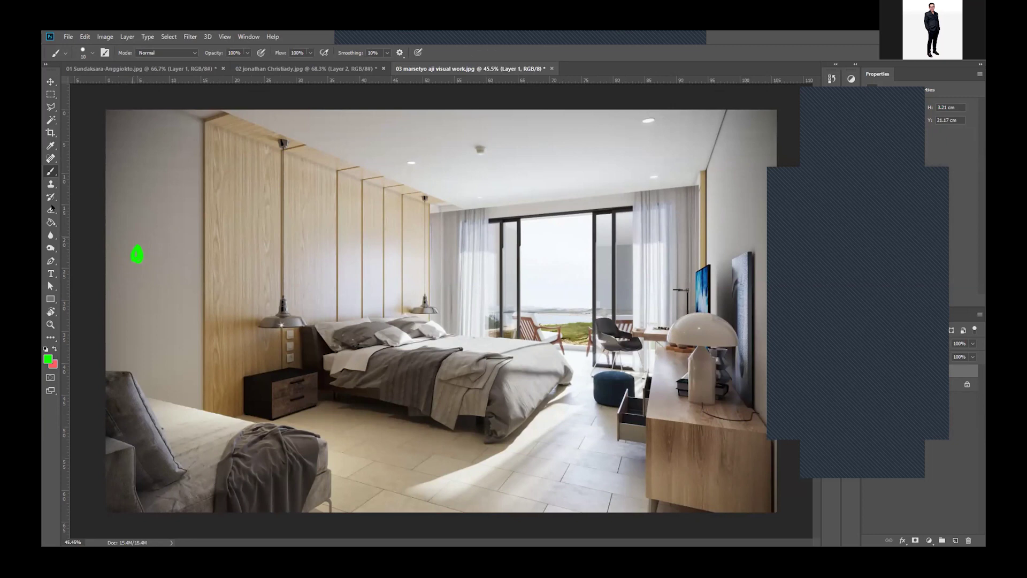
Step: Select the Paint Bucket and set the foreground colour to dark grey #292929
left_click(52, 297)
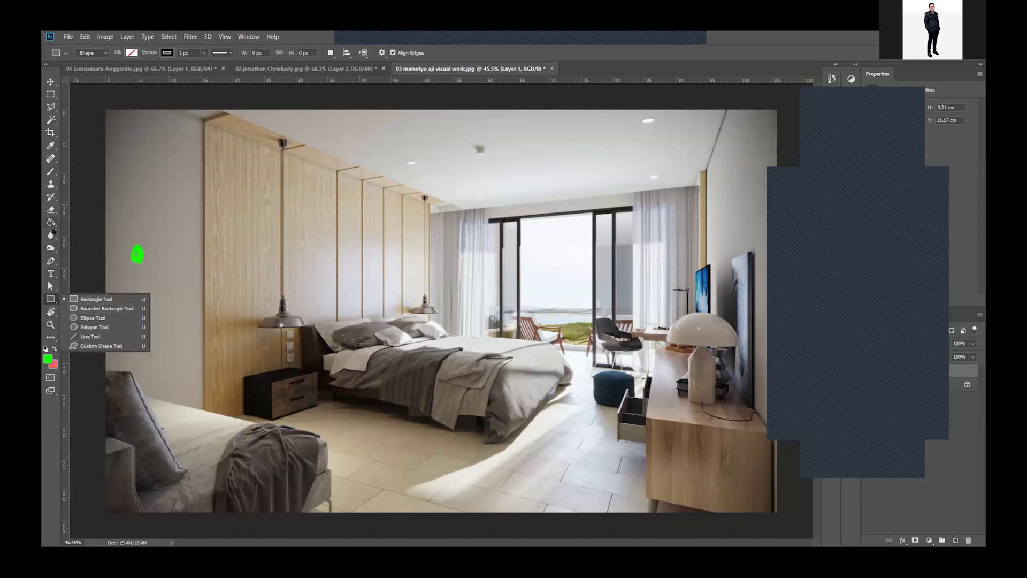
left_click(51, 222)
key("shift+g")
key("shift+g")
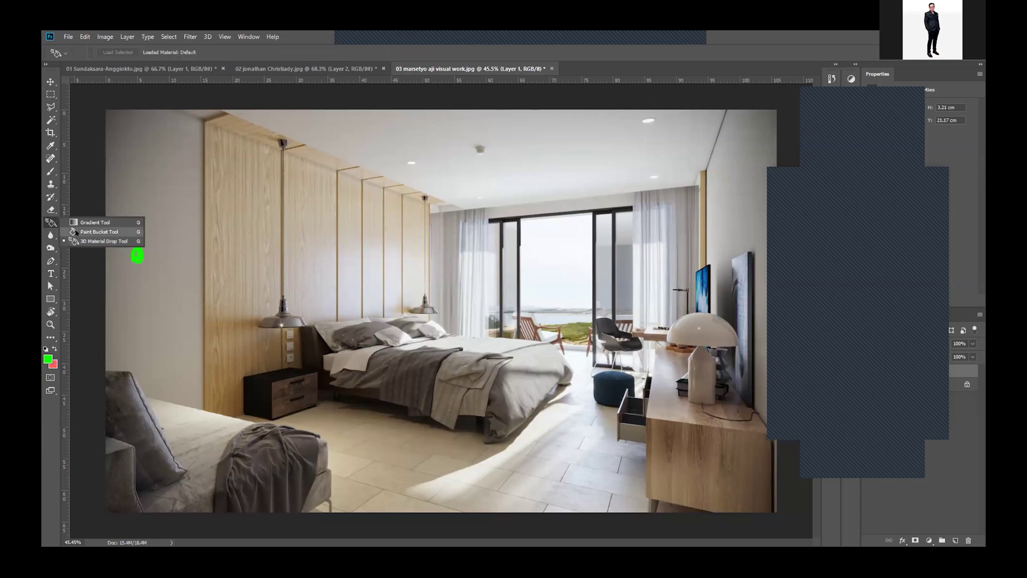
left_click(76, 232)
left_click(47, 359)
type("292929")
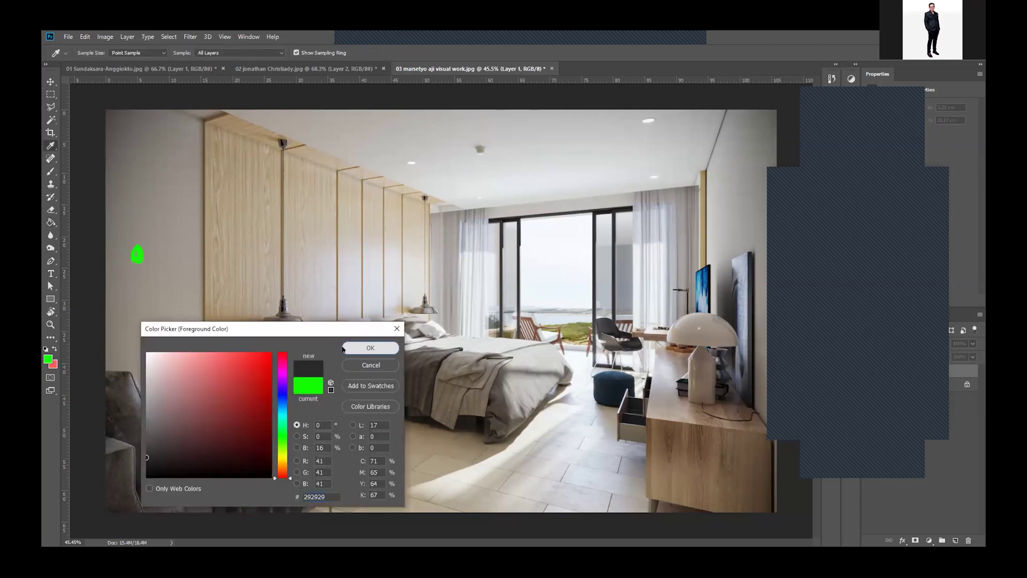
key("Return")
Step: Fill the canvas with the dark grey and drag the grey layer left, with Auto-Select off
left_click(403, 342)
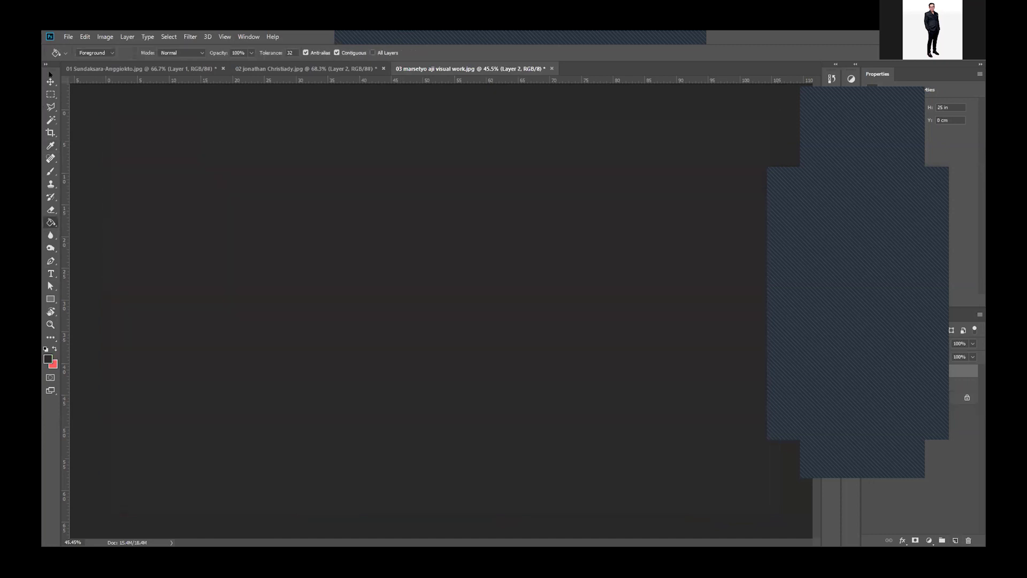
left_click(50, 82)
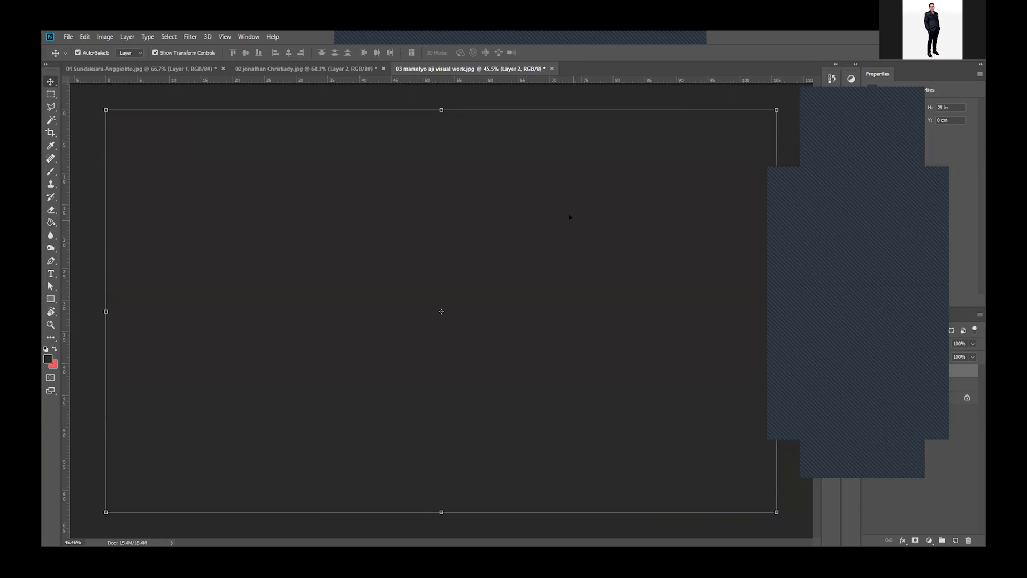
mouse_move(570, 216)
left_mouse_down()
mouse_move(380, 230)
mouse_move(436, 269)
mouse_move(462, 311)
left_mouse_up()
left_click(78, 52)
Step: Nudge the grey panel further left into a band along the render's left edge
scroll(461, 310, "up", 2)
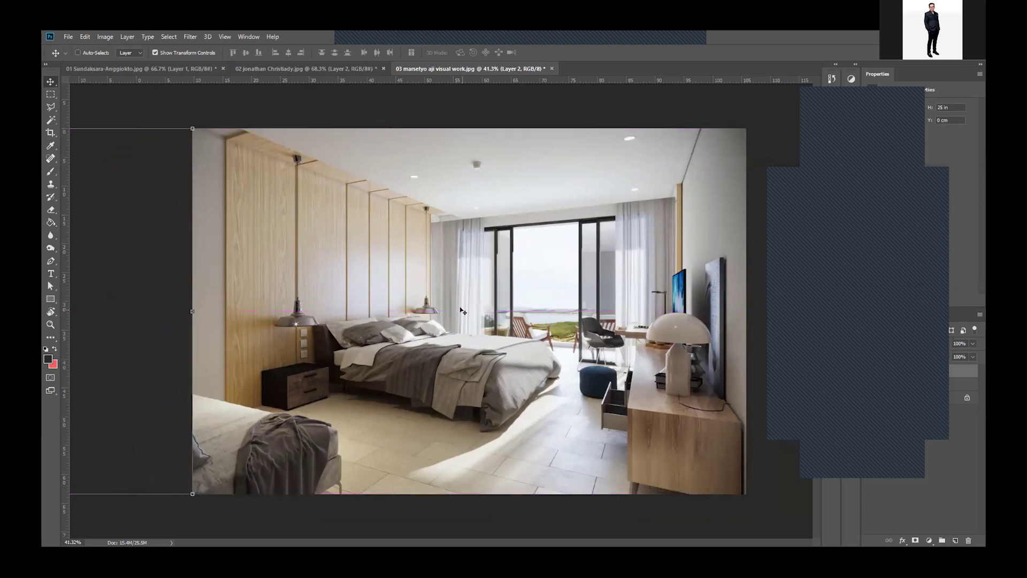
key("Left")
key("Left")
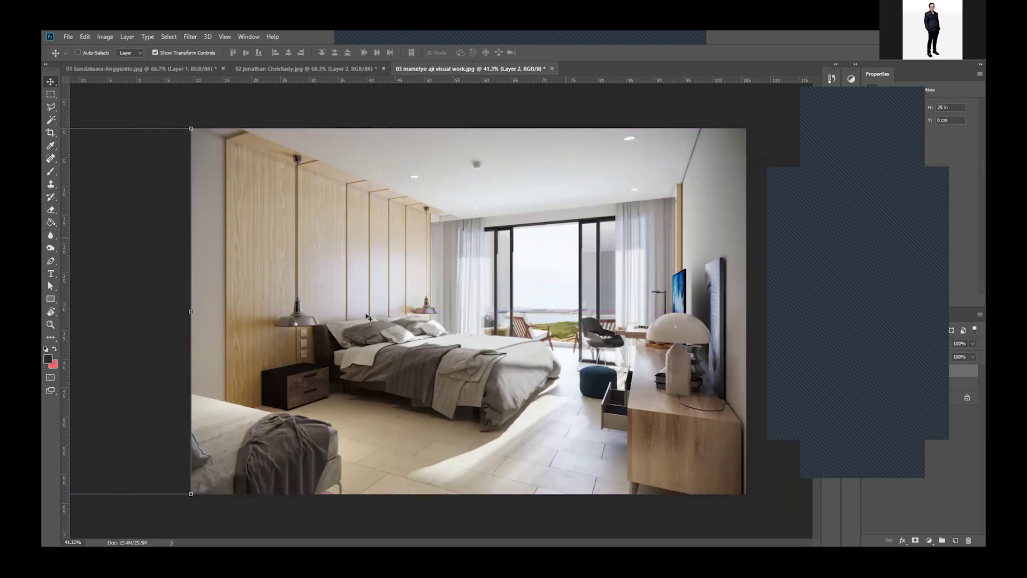
key("Right")
key("Right")
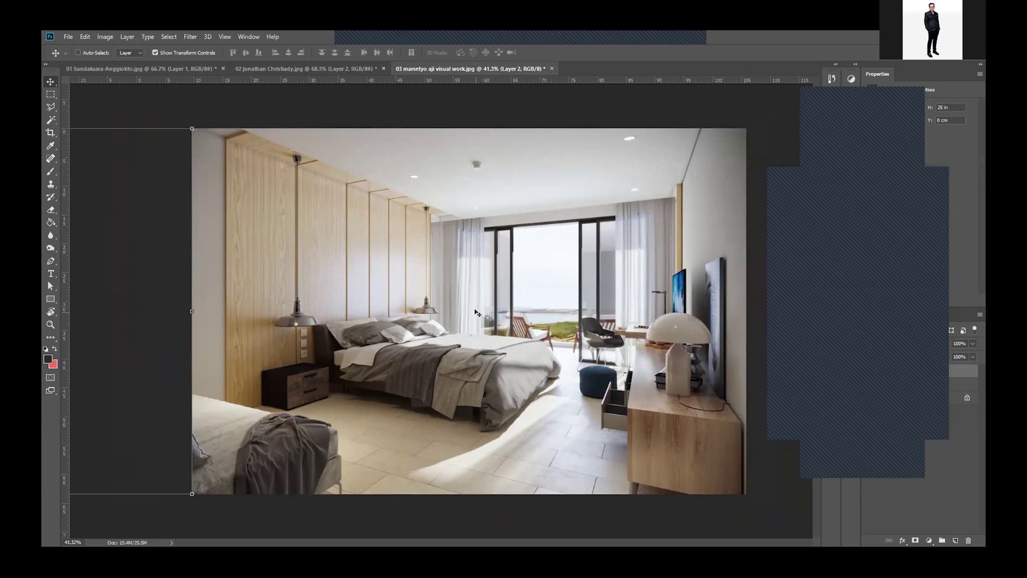
mouse_move(449, 302)
left_mouse_down()
mouse_move(182, 279)
mouse_move(430, 308)
left_mouse_up()
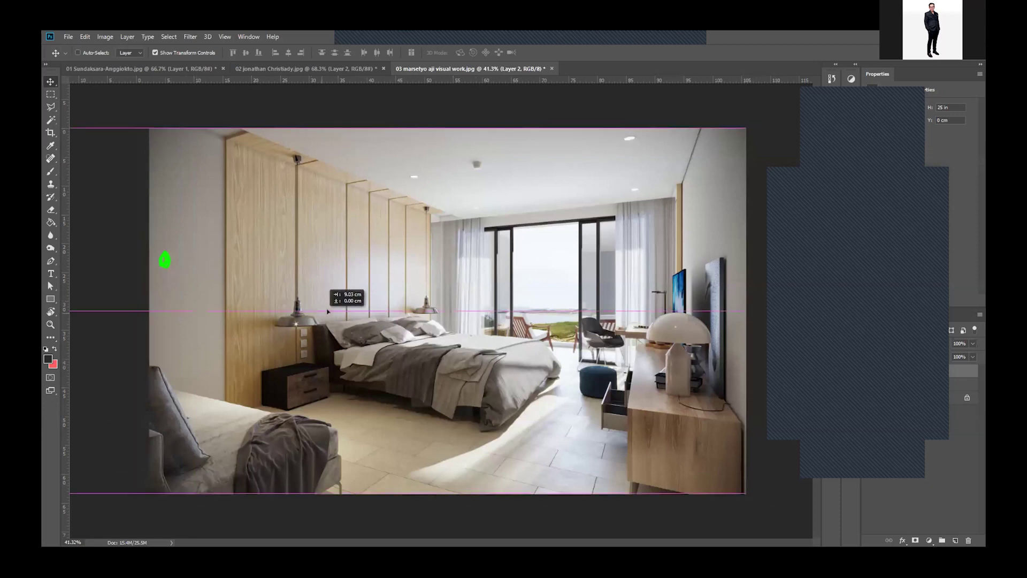
key("Left")
key("Left")
key("Left")
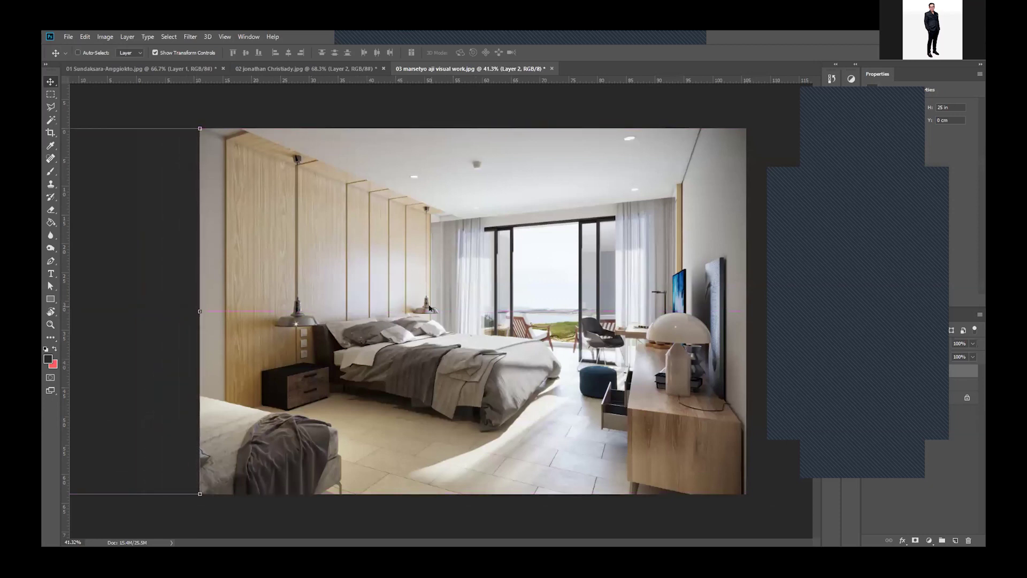
key("Left")
key("Left")
key("Left")
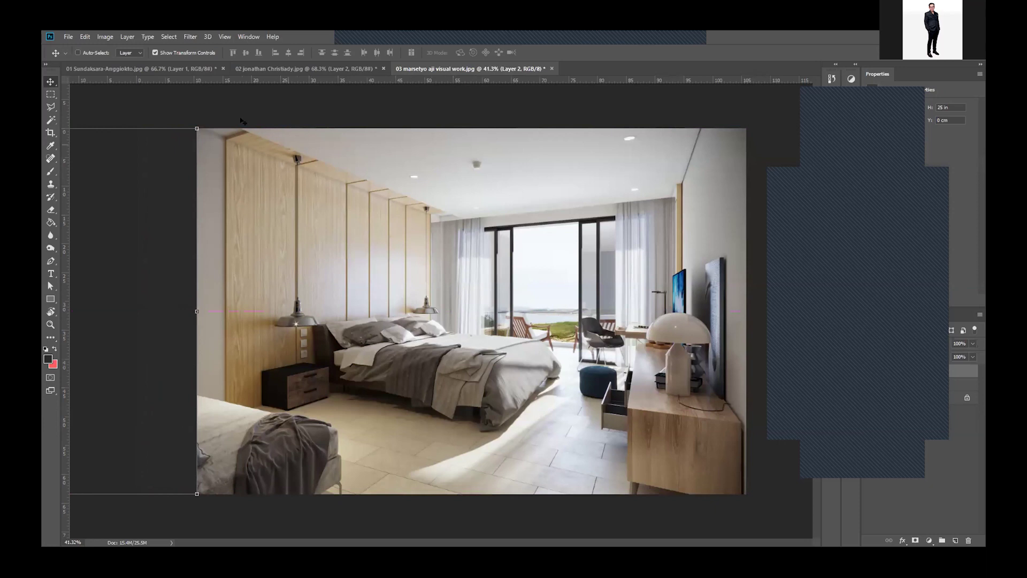
key("ctrl+plus")
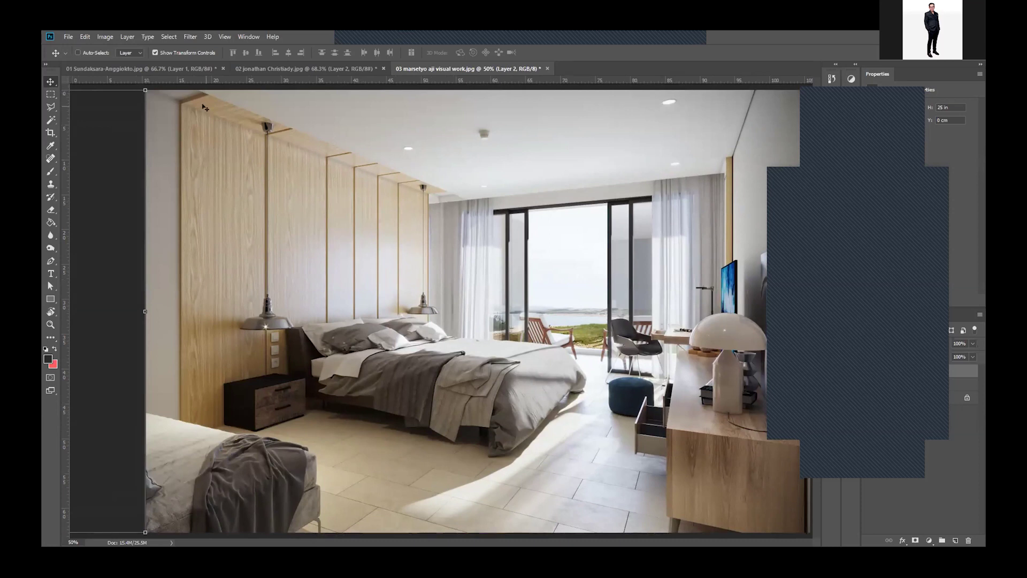
key("ctrl+minus")
scroll(281, 169, "up", 1)
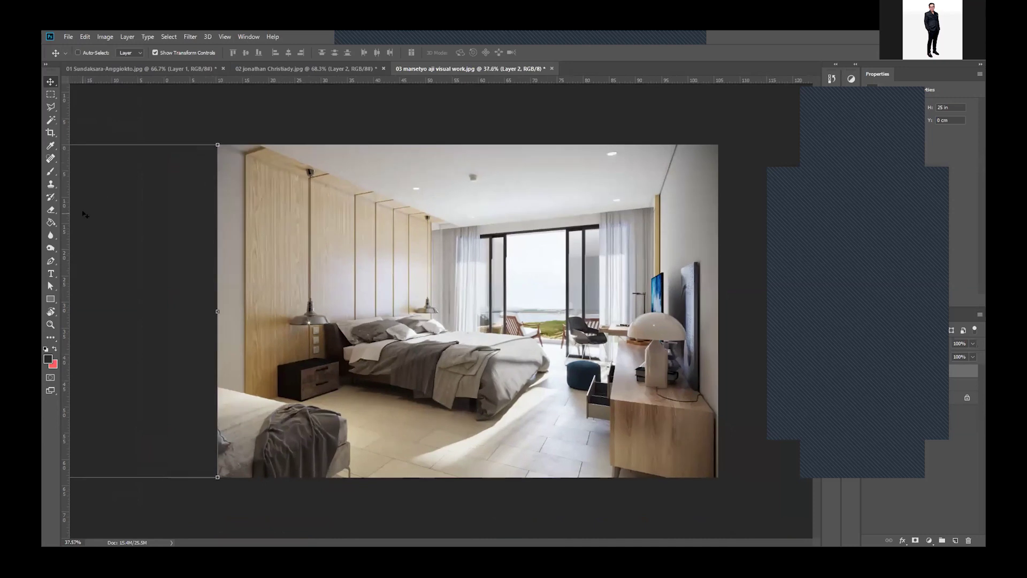
Step: Select the Background layer and duplicate it with Ctrl+J
left_click(50, 132)
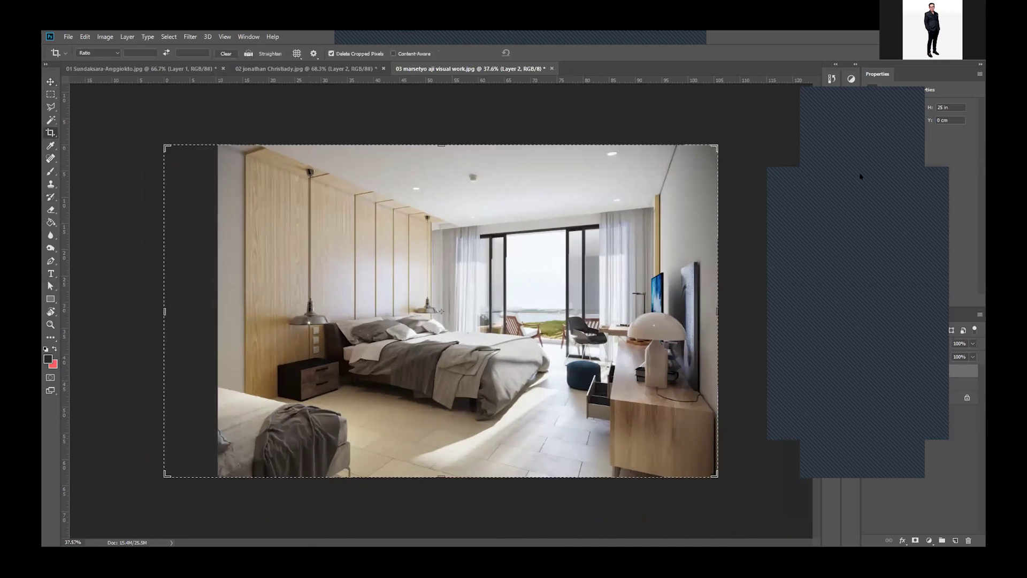
scroll(947, 398, "up", 1)
left_click(945, 399)
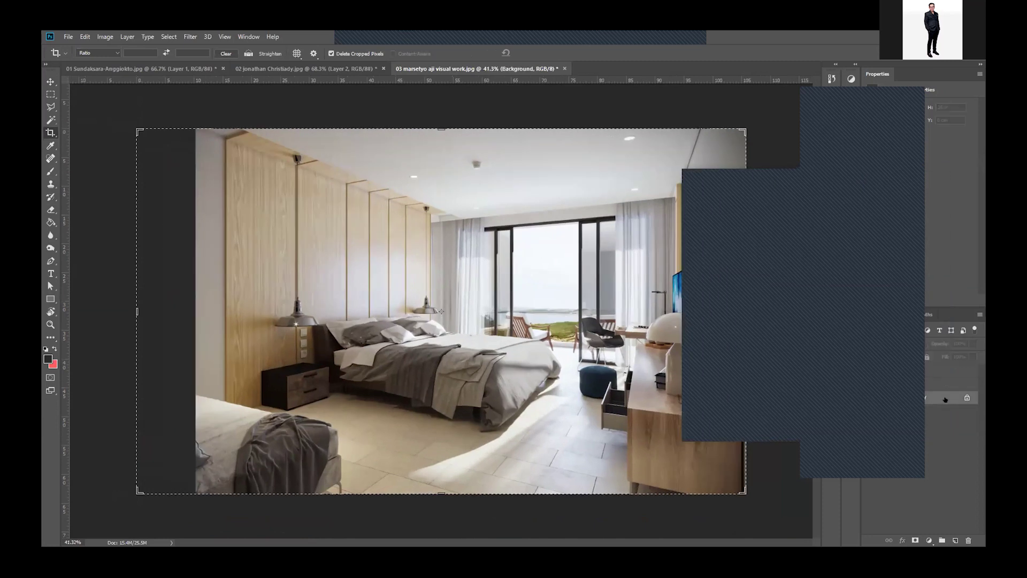
key("ctrl+j")
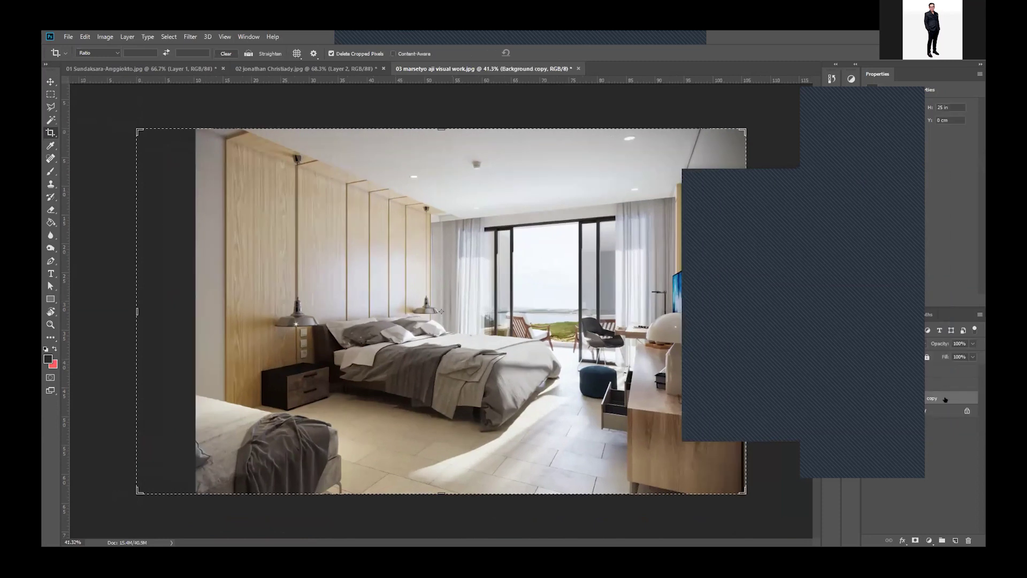
Step: Crop with Content-Aware to extend the canvas upward above the render and commit it
left_click(393, 54)
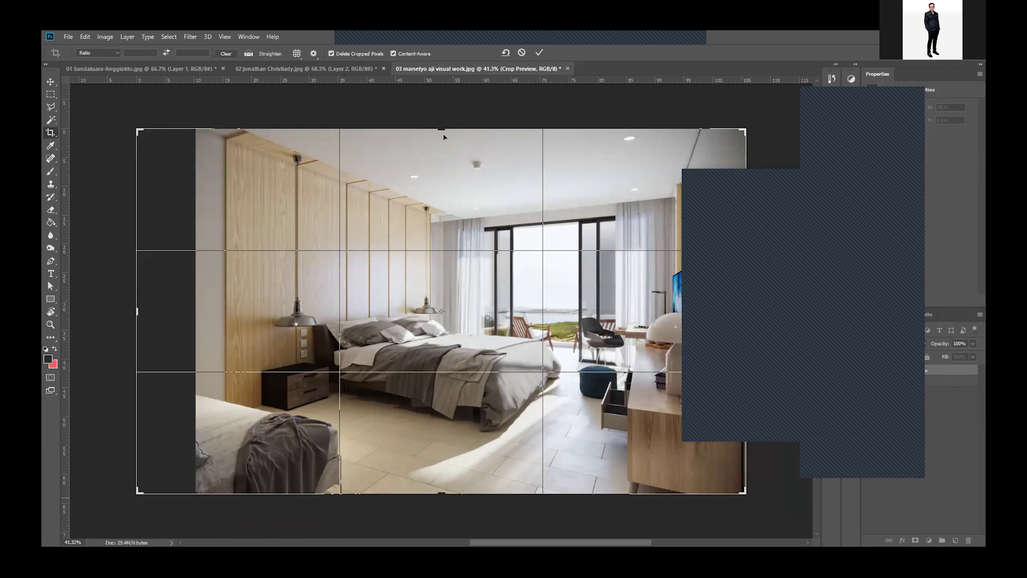
left_click_drag(433, 122, 439, 114)
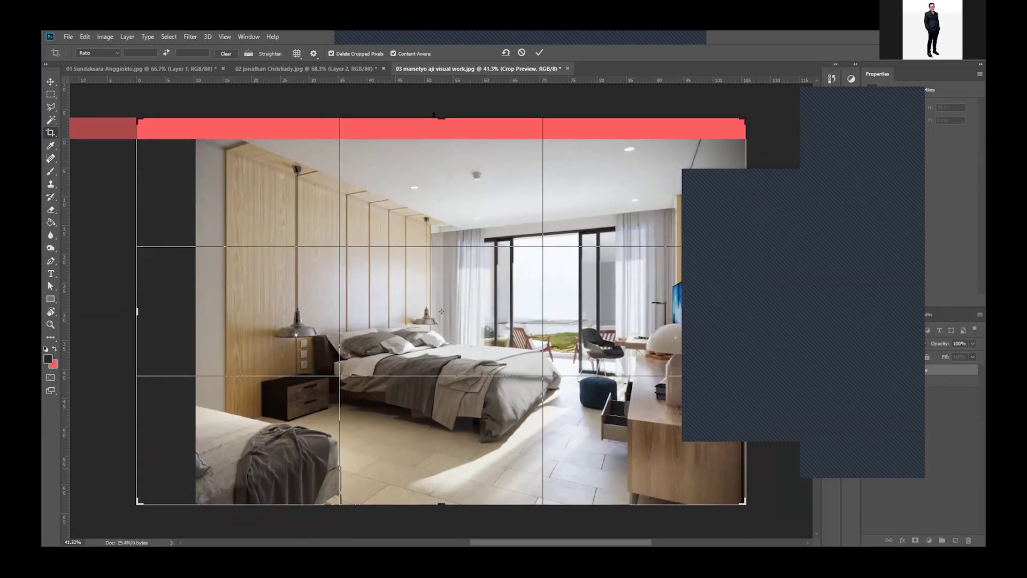
left_click_drag(440, 114, 440, 115)
left_click(539, 53)
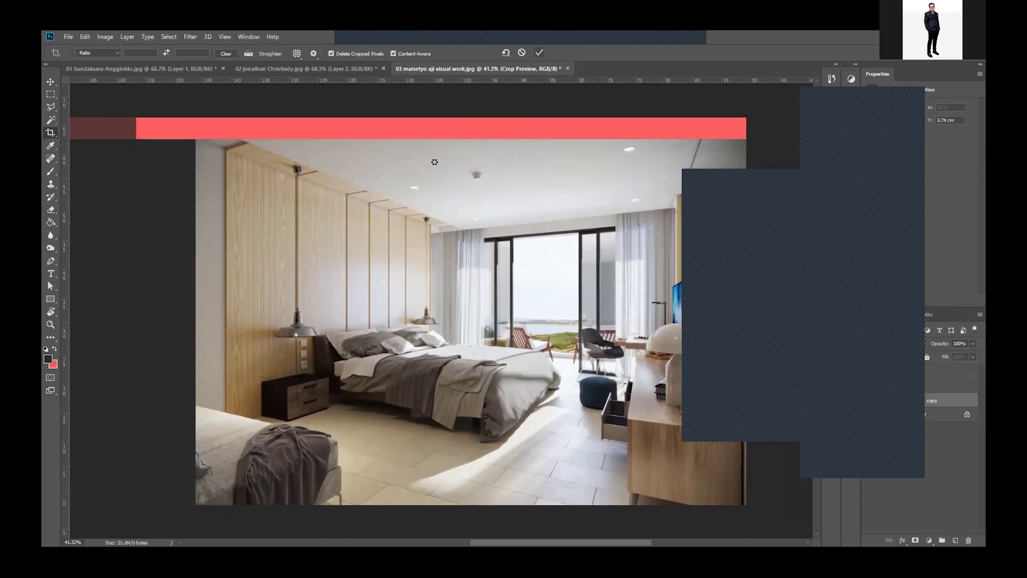
left_click(50, 82)
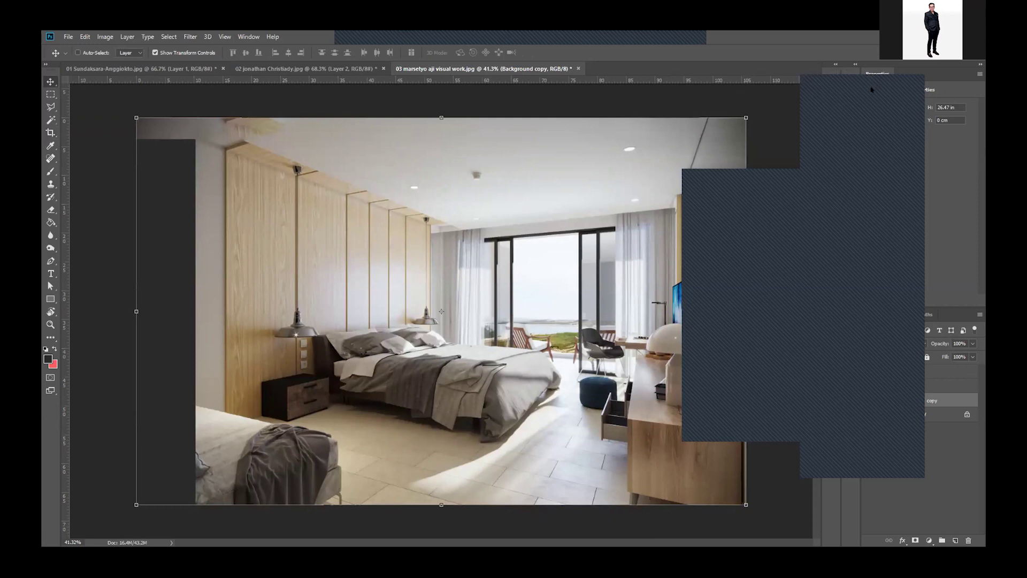
Step: Stretch the dark strip layer up to the top of the canvas
key("alt+bracketright")
key("alt+bracketright")
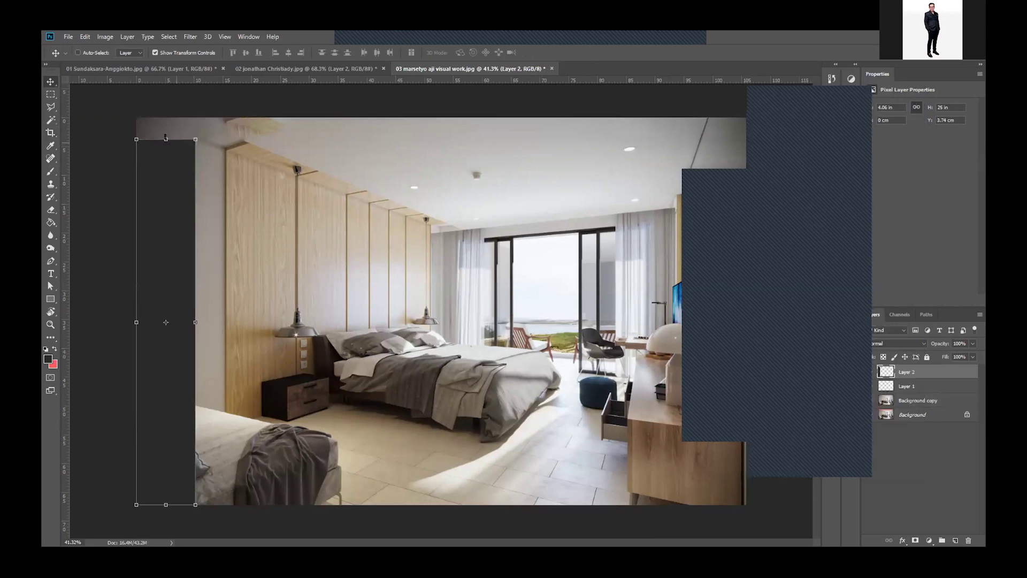
left_click_drag(166, 137, 166, 117)
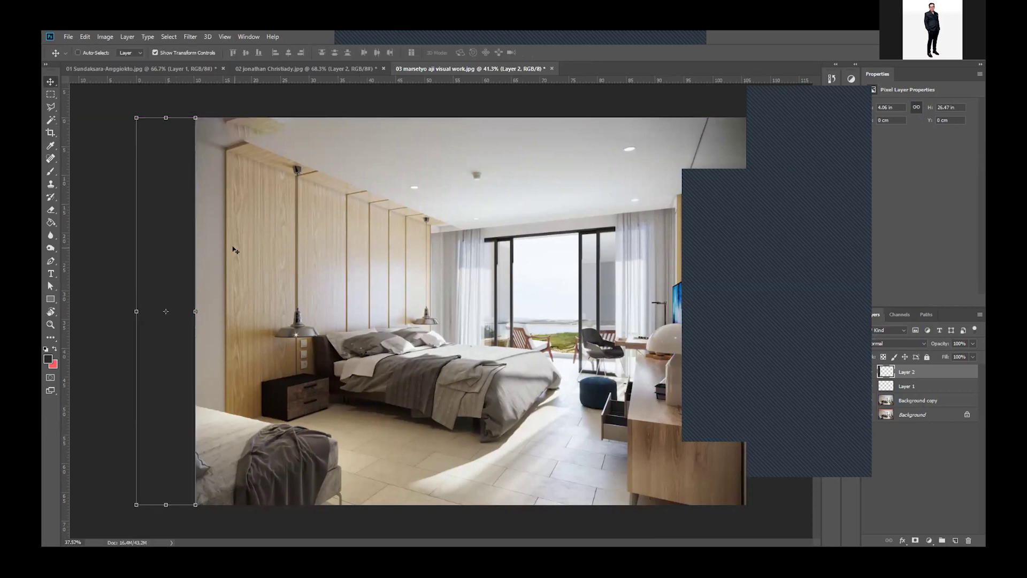
scroll(234, 250, "down", 1)
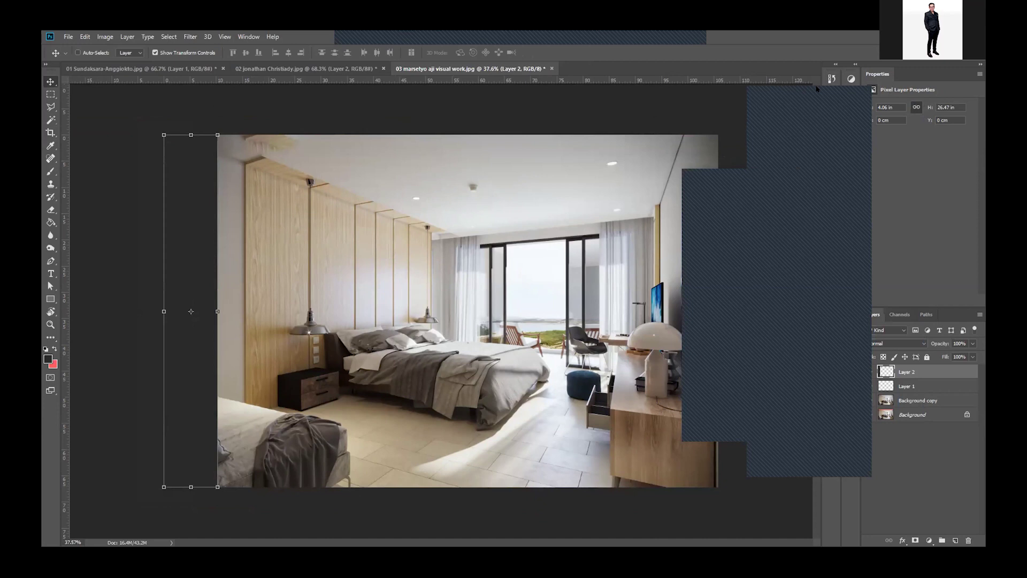
scroll(804, 258, "up", 1)
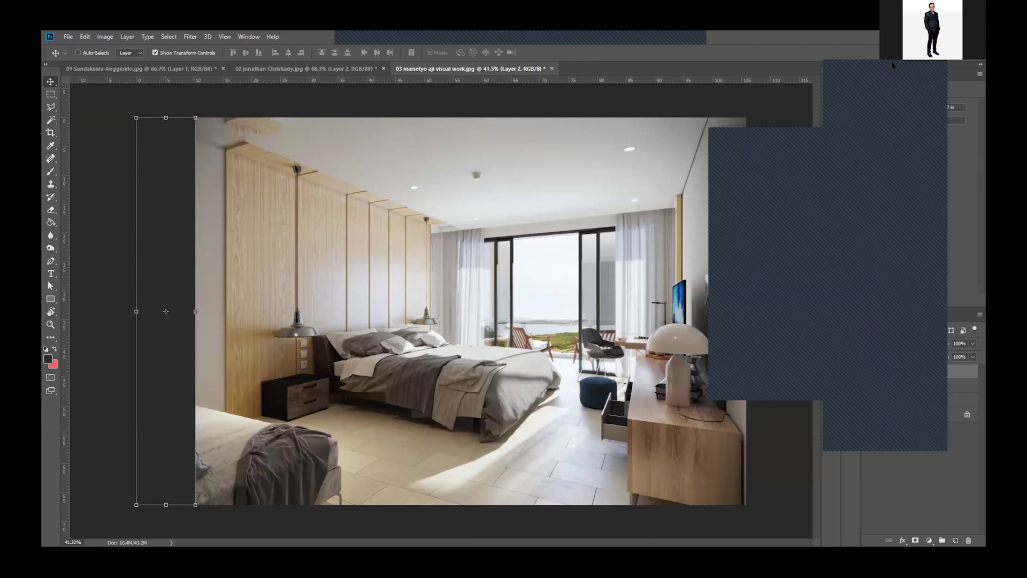
Step: Hide Layer 2 and Layer 1, then merge Layer 1 down into the background copy
left_click(869, 372)
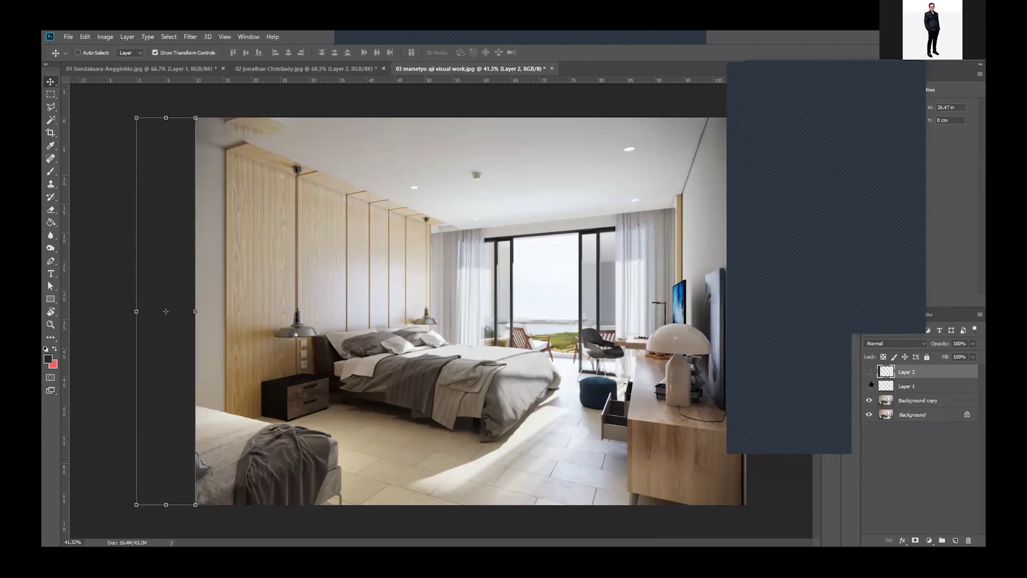
left_click(869, 386)
key("alt+bracketleft")
key("ctrl+e")
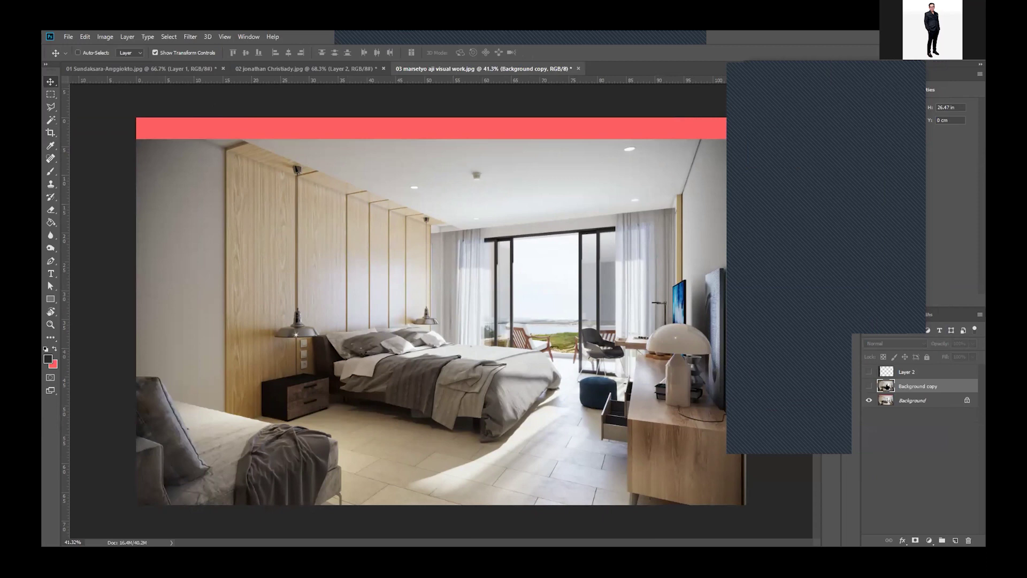
left_click(869, 384)
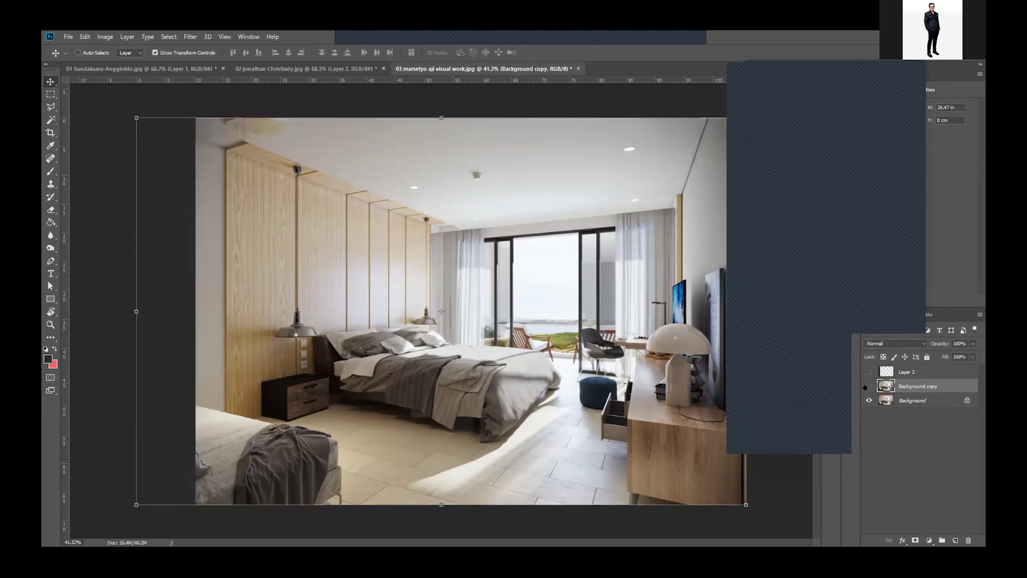
left_click(868, 385)
Step: Turn the Background copy and Layer 2 visible again, briefly comparing with the image beneath
left_click_drag(870, 387, 868, 371)
left_click(869, 386)
Step: Brush a short dark arrow onto the foreground bed, then make Layer 2 active
key("b")
left_click_drag(235, 432, 214, 442)
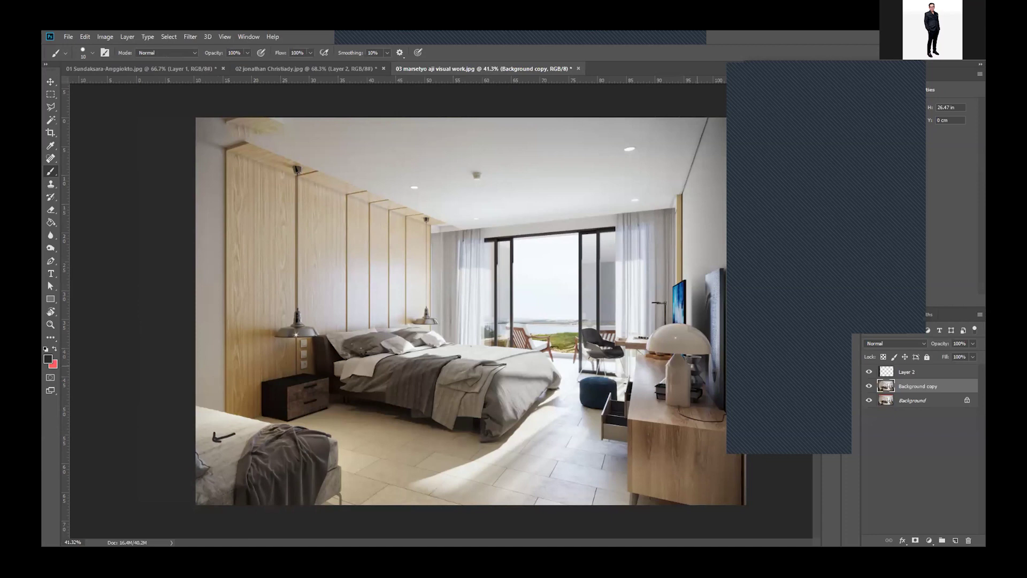
left_click(928, 372)
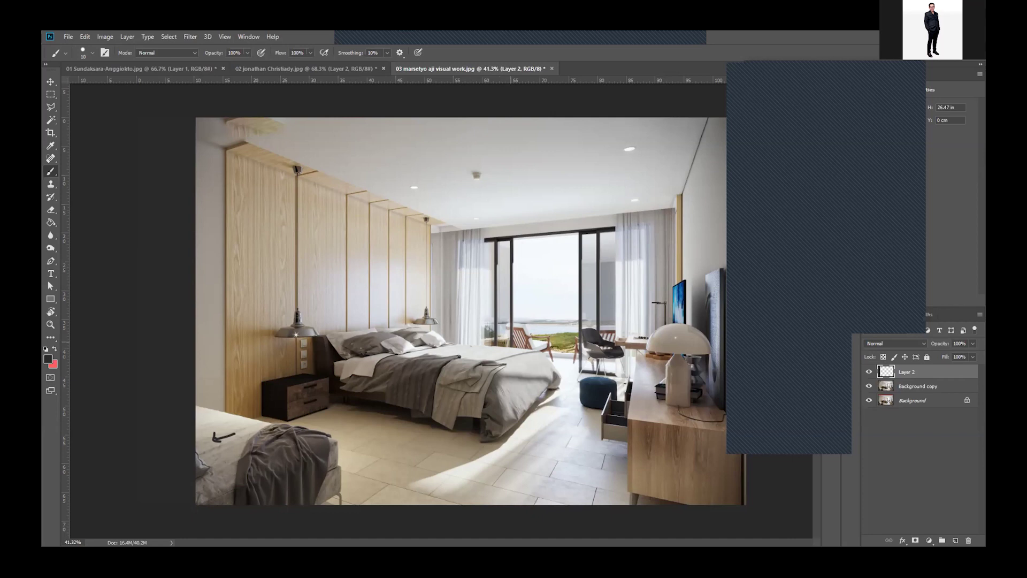
scroll(312, 385, "up", 3)
scroll(312, 386, "up", 2)
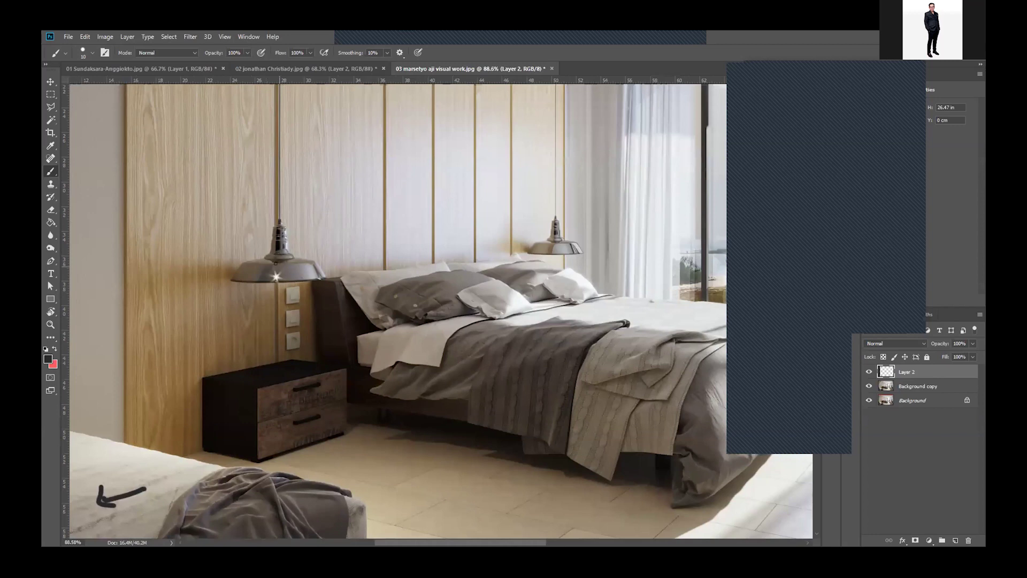
scroll(276, 277, "up", 1)
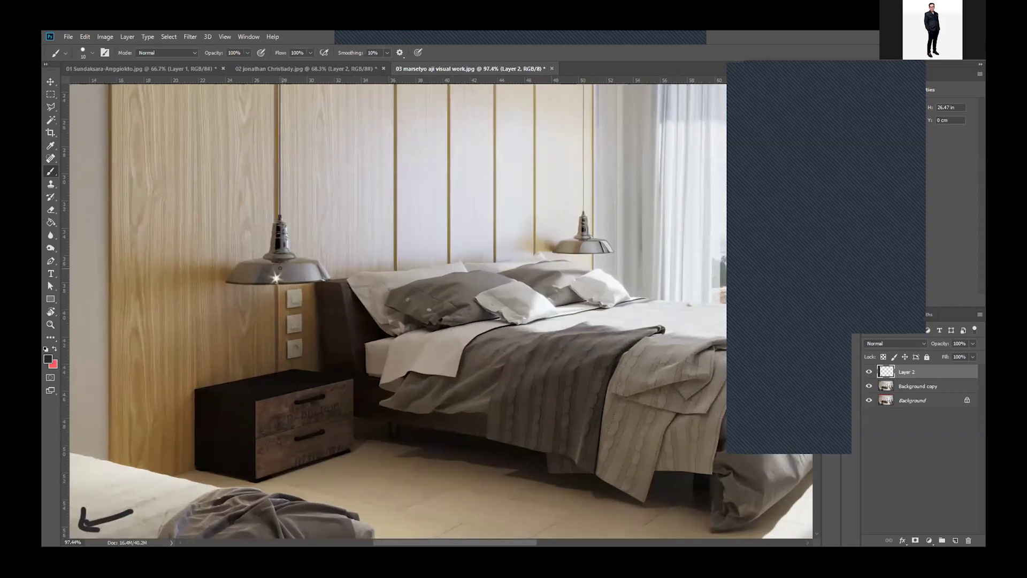
scroll(288, 270, "down", 2)
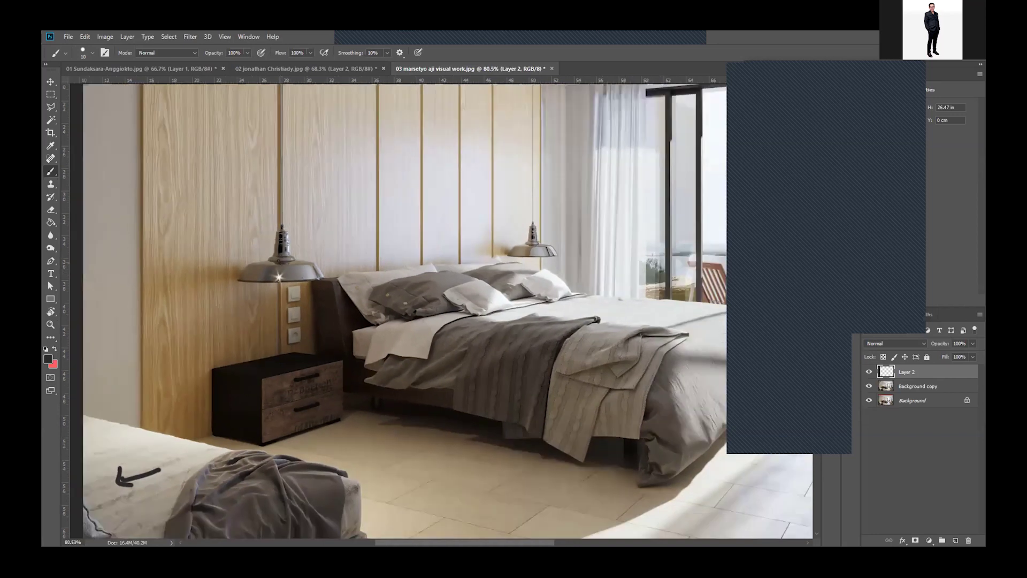
scroll(288, 267, "down", 1)
scroll(295, 252, "down", 1)
scroll(223, 290, "up", 2)
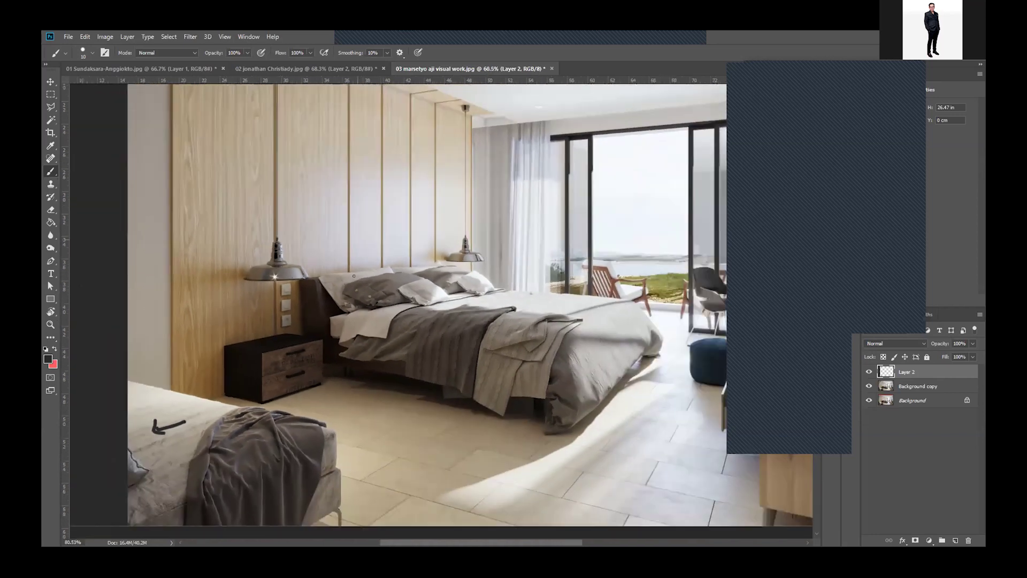
scroll(252, 289, "up", 2)
scroll(282, 285, "up", 2)
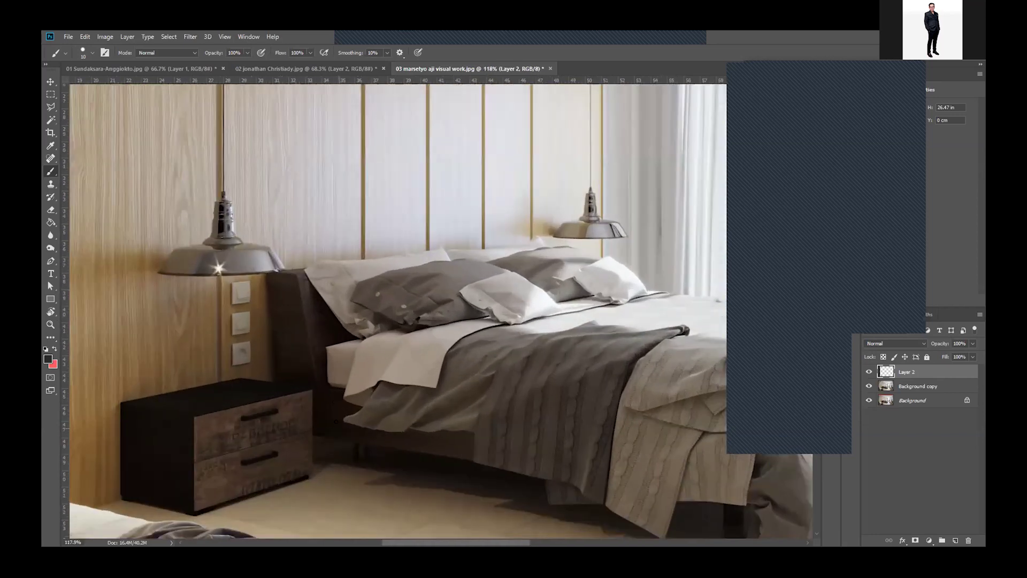
scroll(241, 290, "down", 3)
scroll(241, 290, "down", 3)
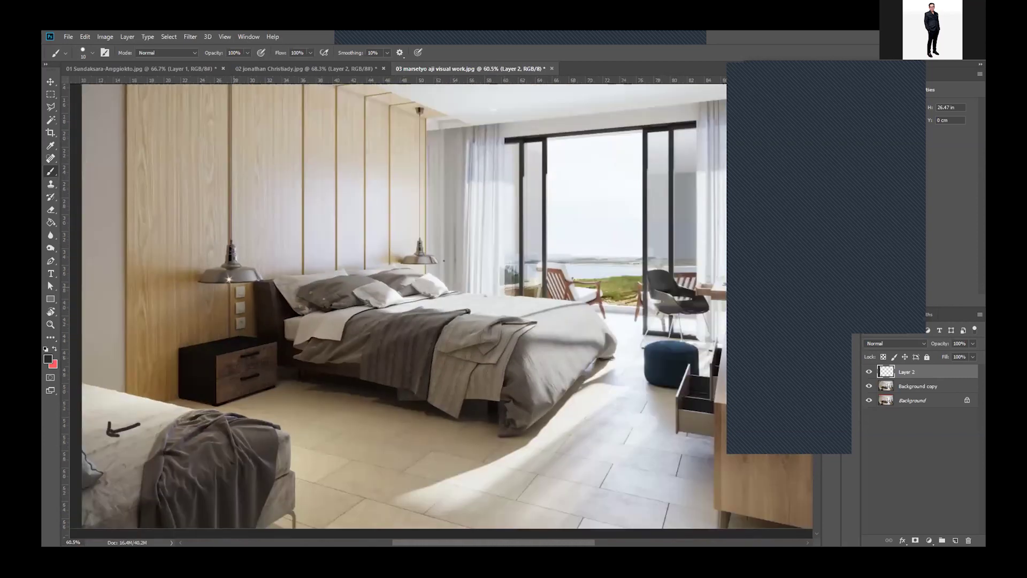
scroll(242, 291, "down", 3)
scroll(613, 347, "up", 1)
scroll(612, 348, "up", 1)
scroll(613, 347, "up", 1)
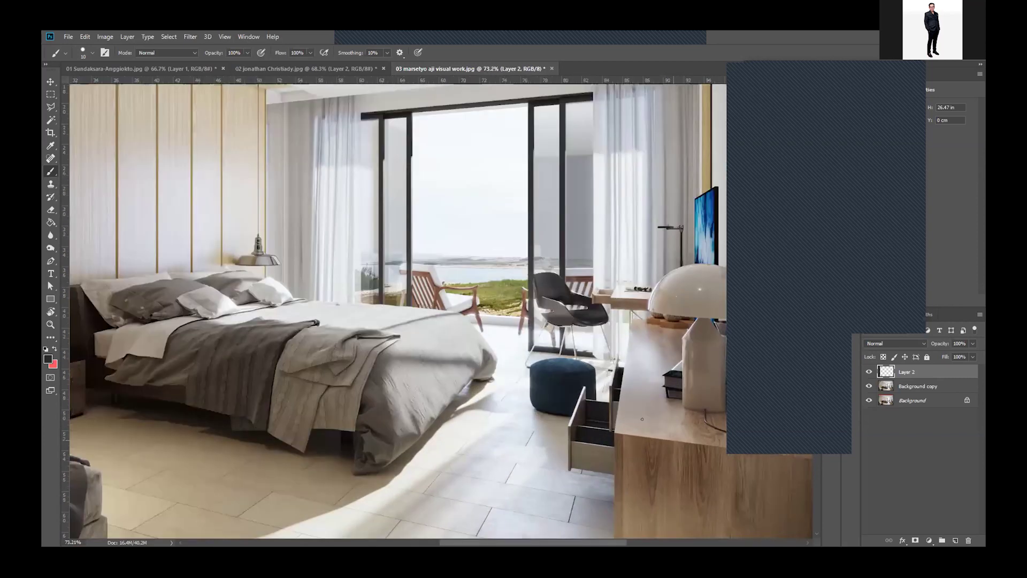
scroll(613, 347, "up", 1)
scroll(613, 347, "up", 4)
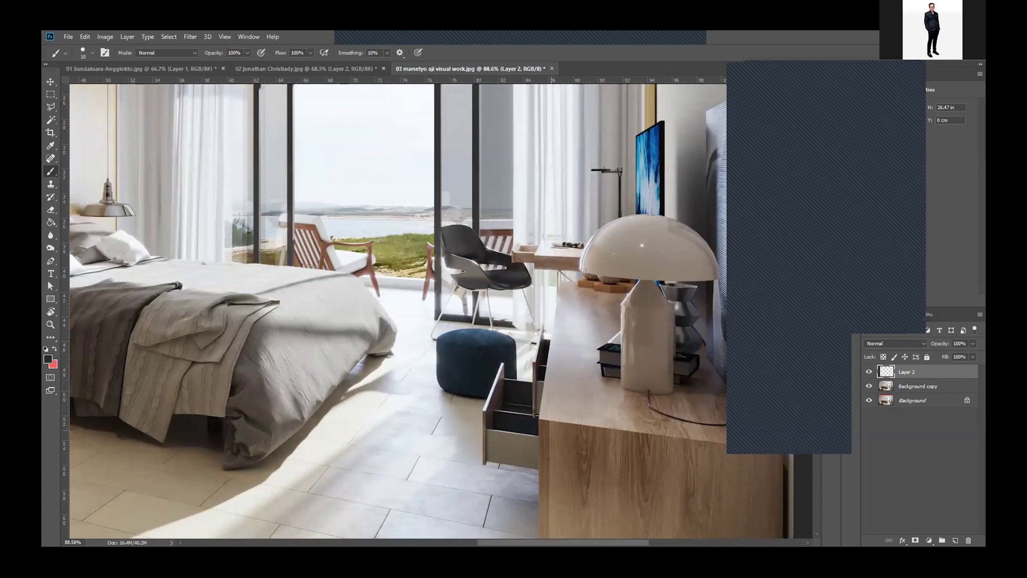
scroll(512, 418, "down", 2)
scroll(512, 418, "down", 1)
scroll(513, 418, "down", 1)
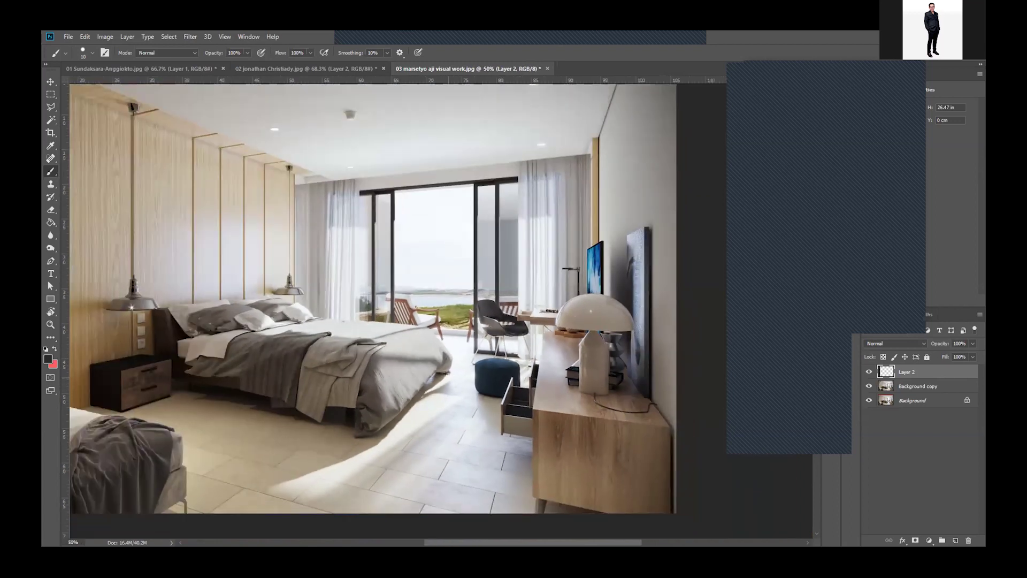
scroll(445, 373, "down", 1)
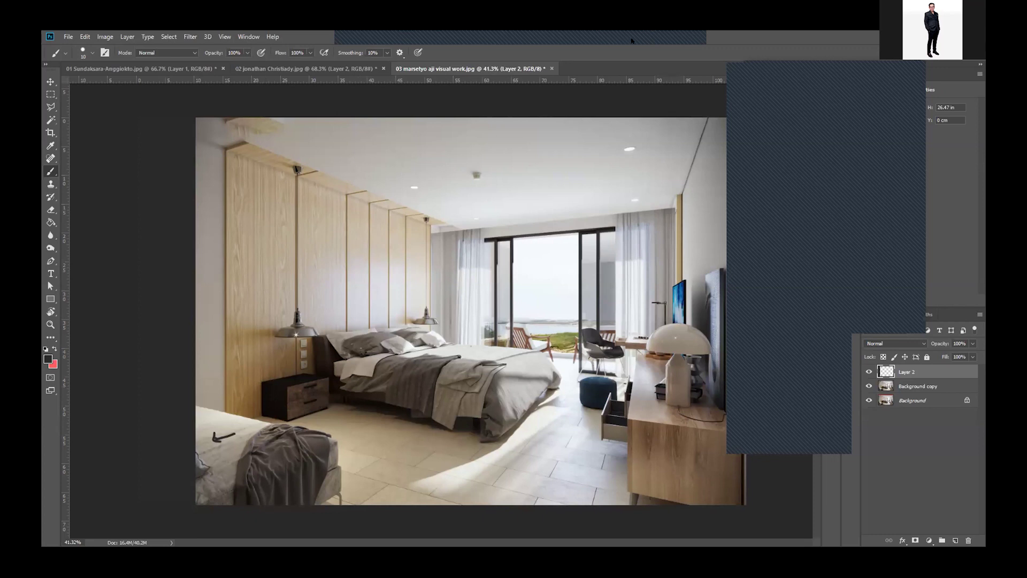
Step: Undo the dark loop around the nightstand and set the brush colour to green 00ff18
scroll(327, 388, "up", 3)
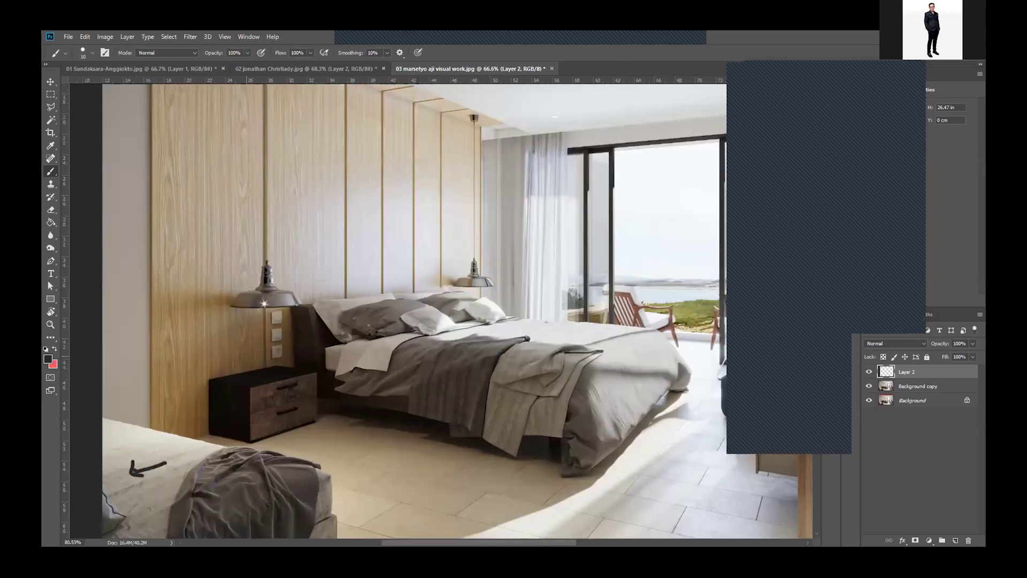
scroll(327, 388, "up", 2)
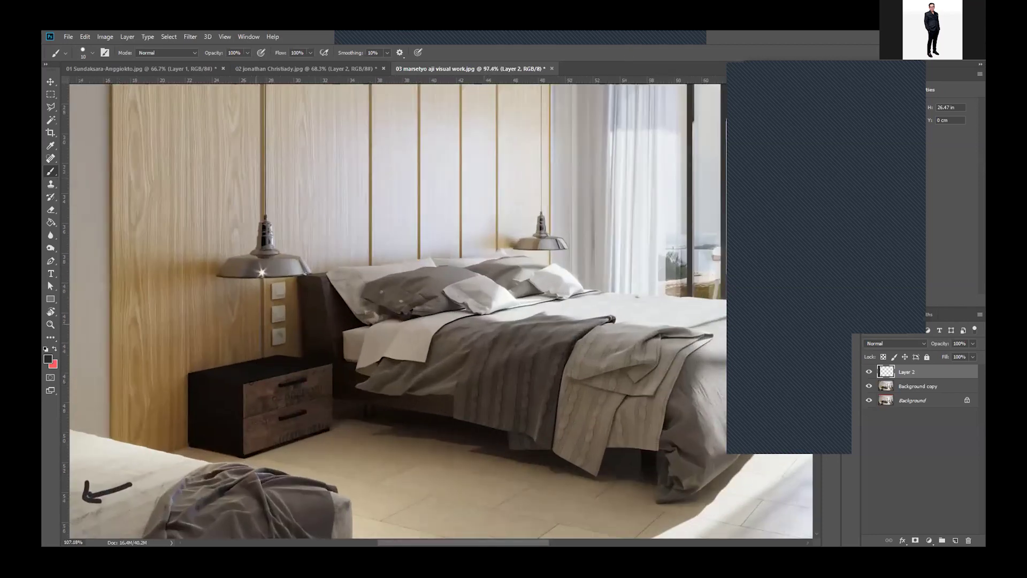
scroll(256, 364, "up", 2)
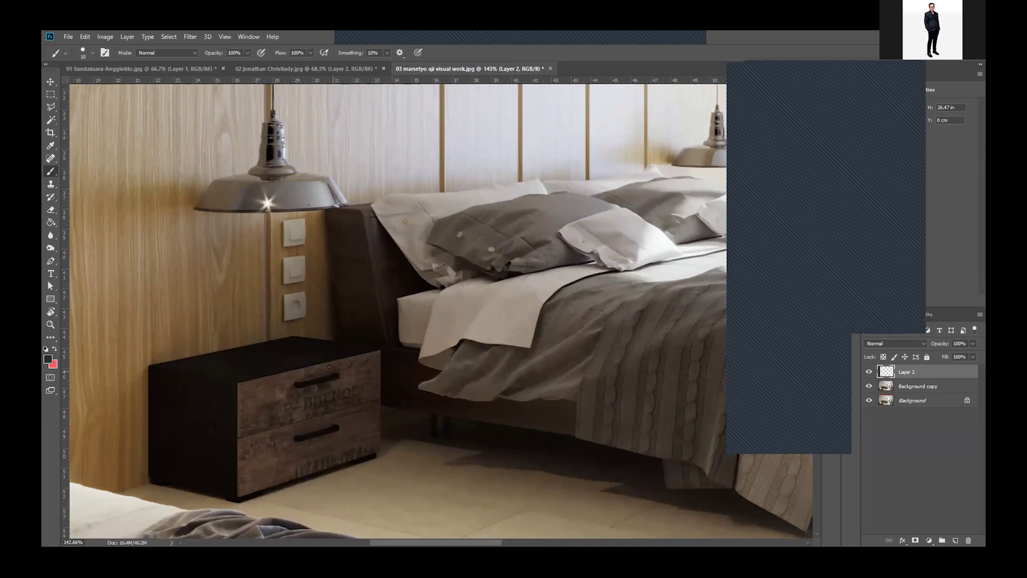
mouse_move(299, 306)
left_mouse_down()
mouse_move(403, 366)
mouse_move(309, 301)
left_mouse_up()
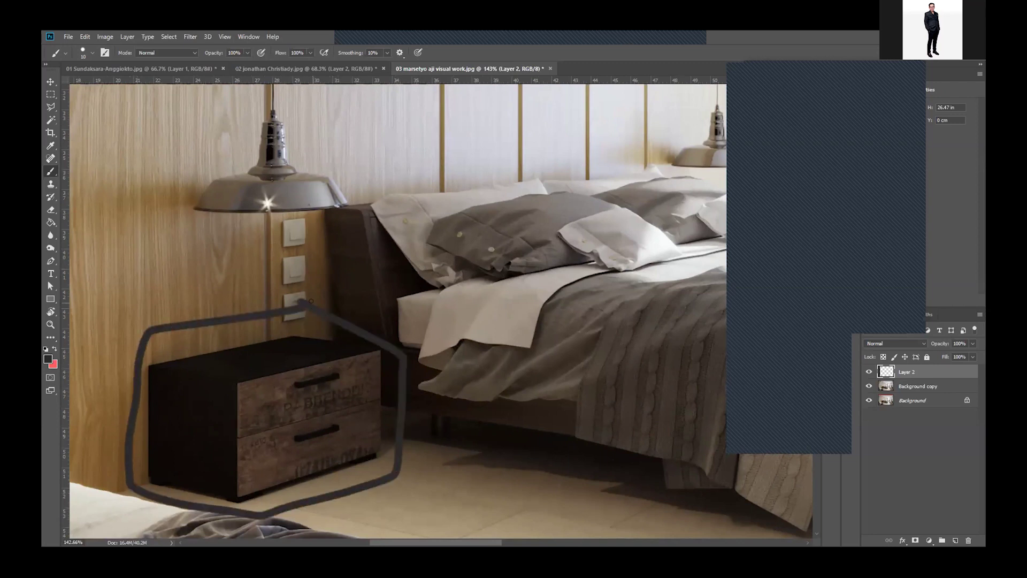
key("ctrl+z")
left_click(55, 349)
left_click(47, 358)
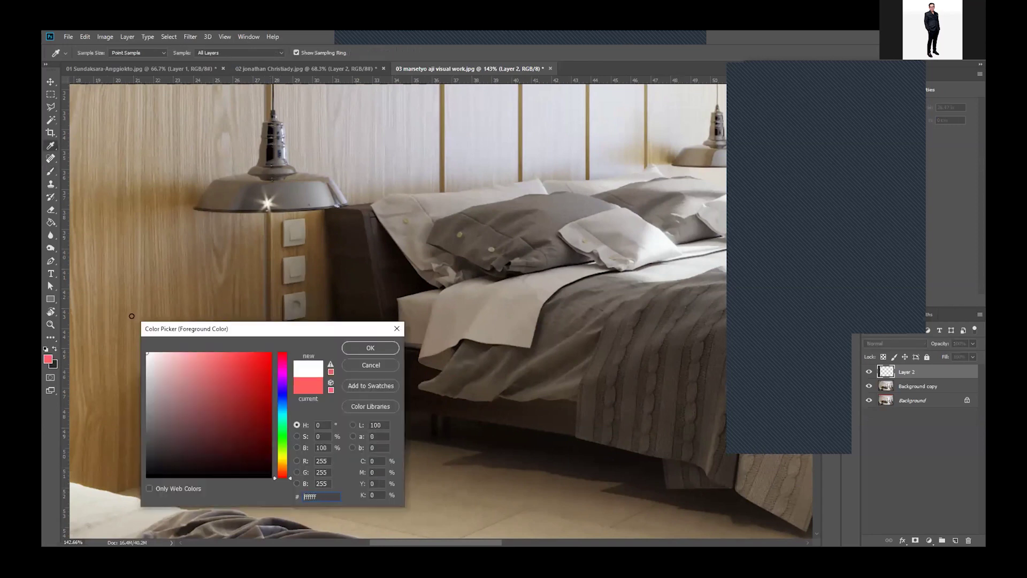
type("00ff18")
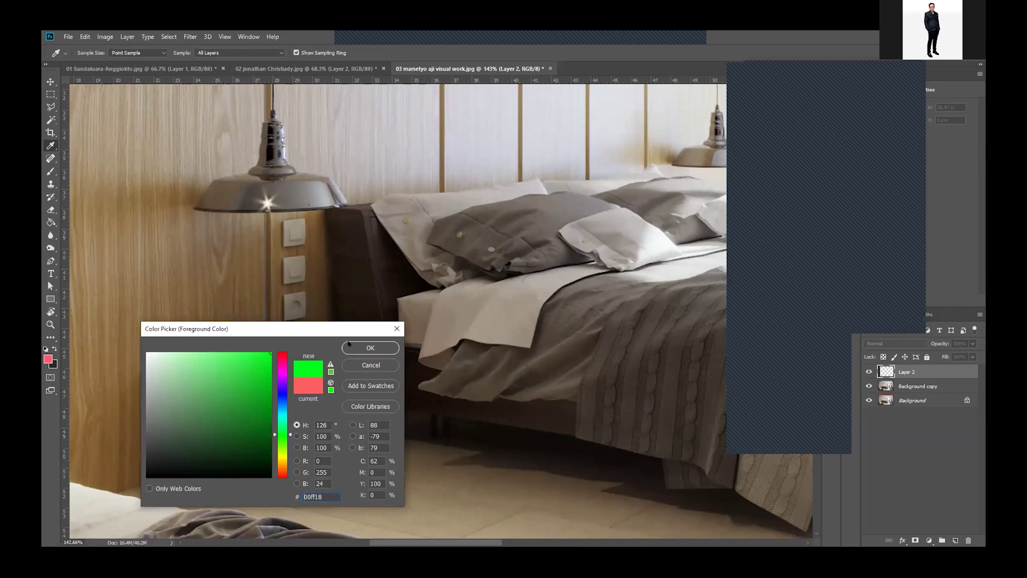
left_click(370, 348)
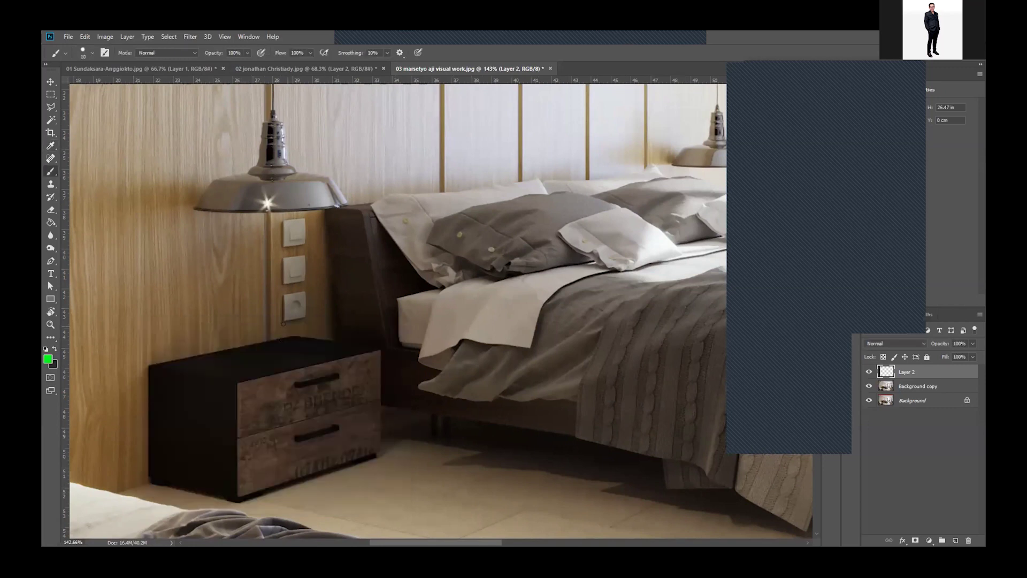
Step: Paint green checkmarks on the nightstand's top, its side and both drawer handles
scroll(263, 323, "down", 1)
scroll(263, 324, "down", 1)
scroll(263, 324, "down", 2)
scroll(217, 264, "up", 1)
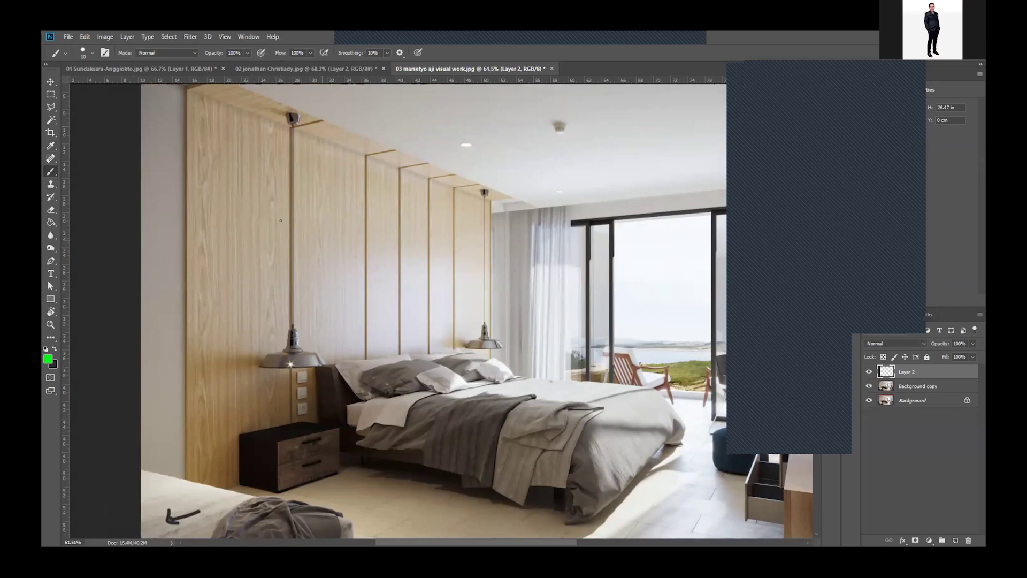
scroll(280, 220, "down", 1)
scroll(257, 217, "down", 1)
scroll(231, 214, "up", 1)
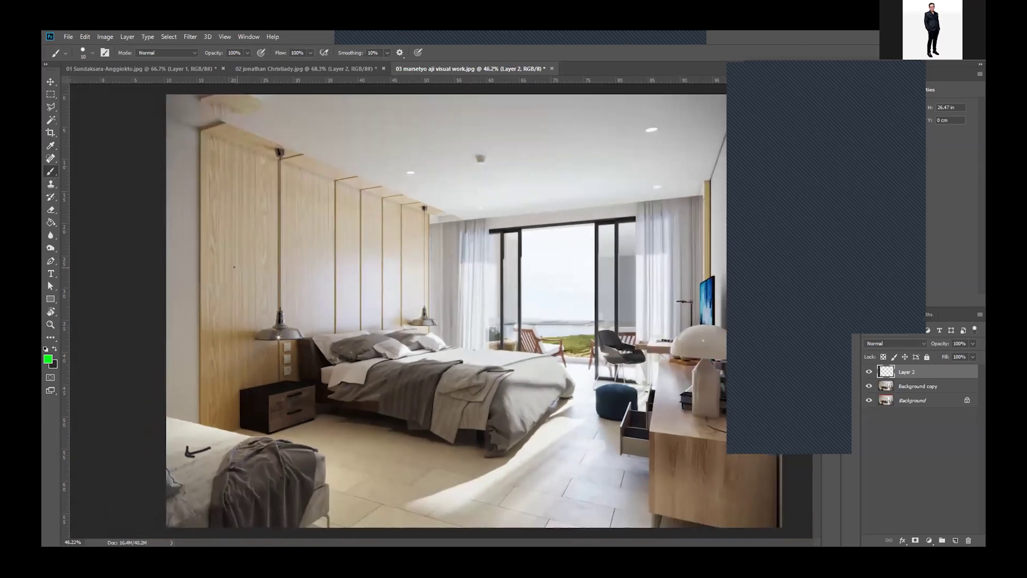
scroll(247, 374, "up", 1)
scroll(246, 374, "up", 1)
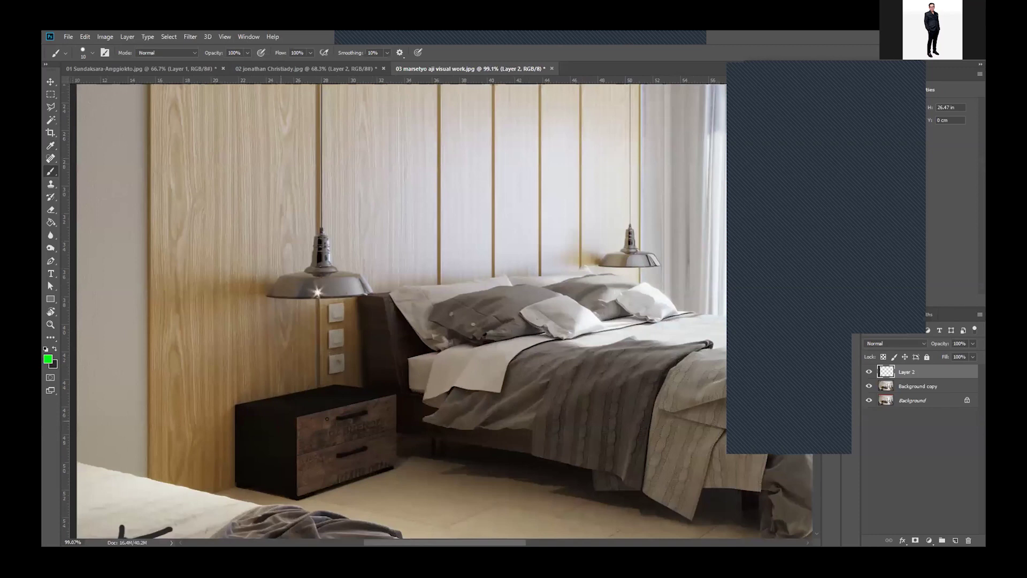
scroll(337, 458, "up", 1)
scroll(408, 391, "up", 1)
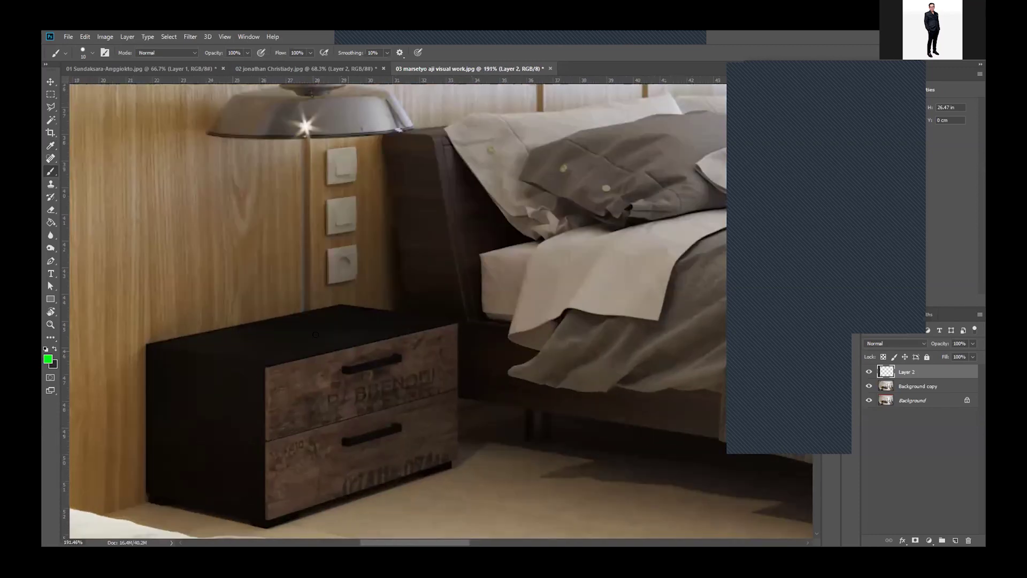
scroll(249, 294, "down", 1)
left_click_drag(250, 335, 274, 324)
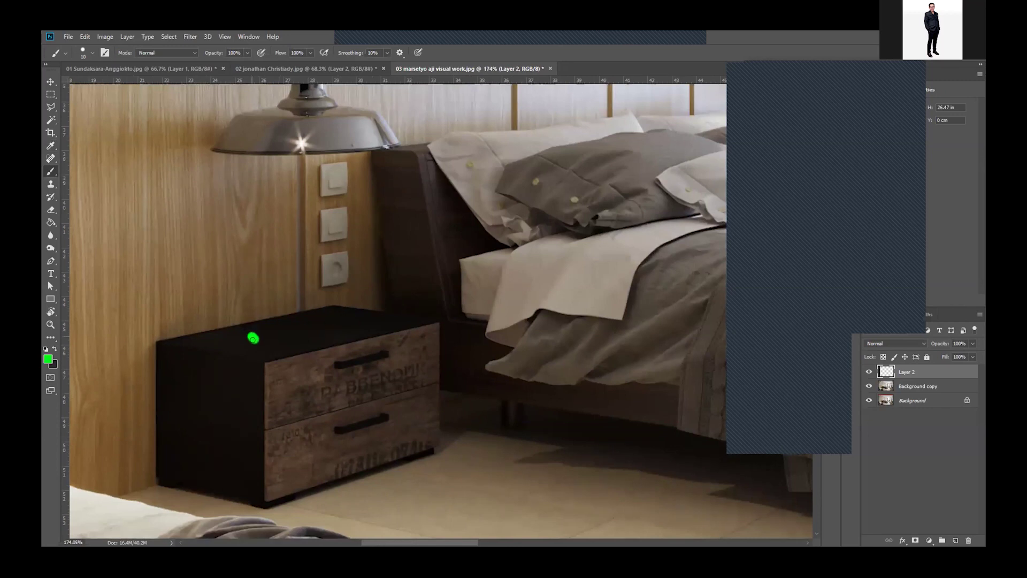
mouse_move(205, 402)
left_mouse_down()
mouse_move(213, 411)
mouse_move(229, 385)
left_mouse_up()
left_click_drag(341, 366, 363, 353)
left_click_drag(364, 427, 392, 411)
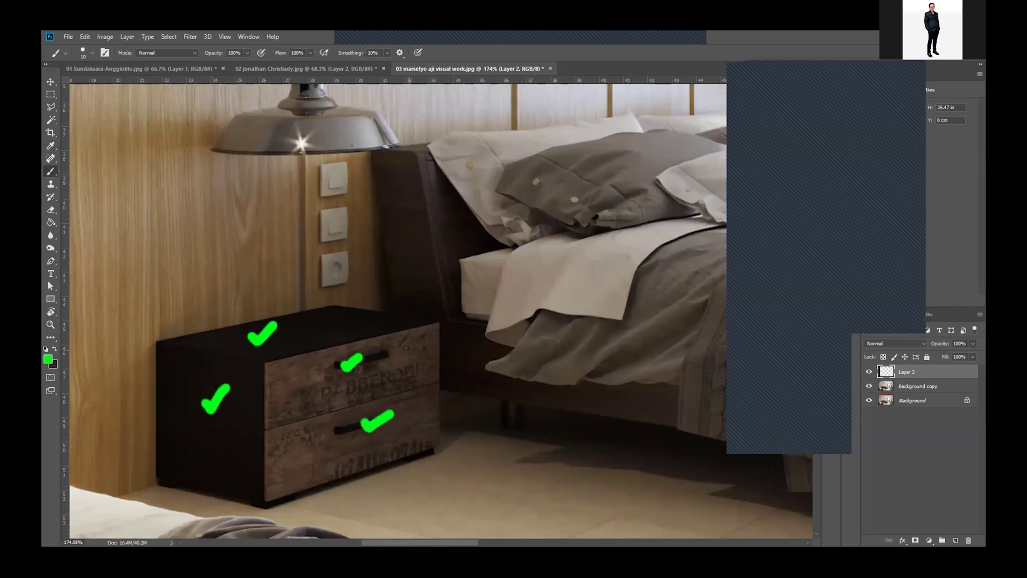
Step: Zoom in and out to review the new nightstand checkmarks
scroll(325, 361, "up", 3)
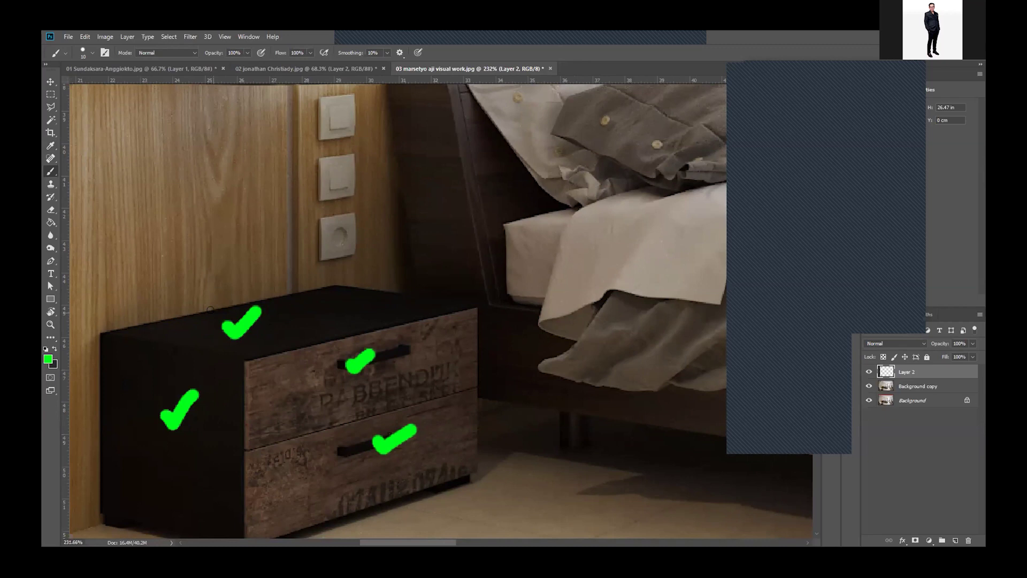
scroll(272, 311, "down", 4)
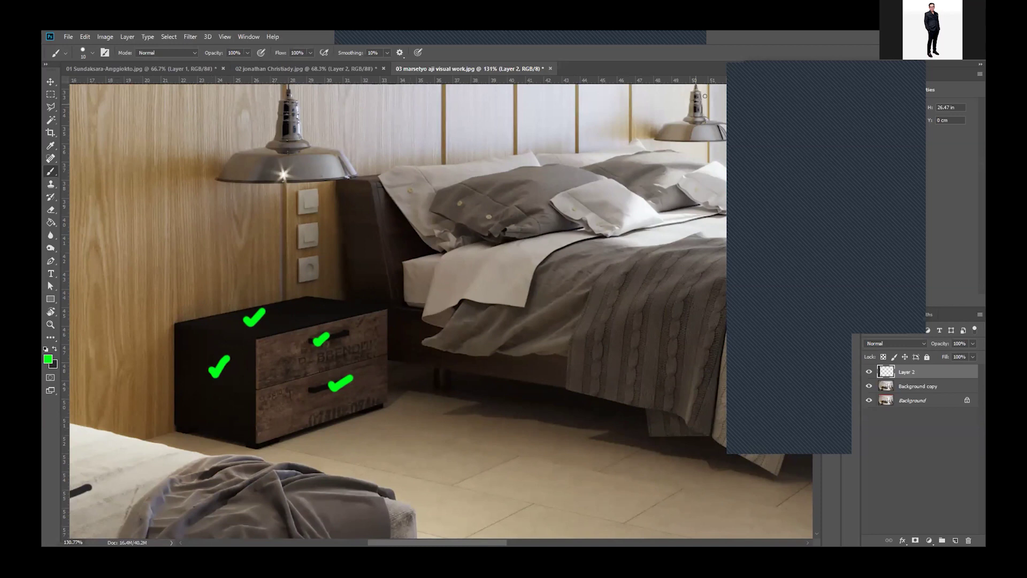
scroll(257, 277, "down", 3)
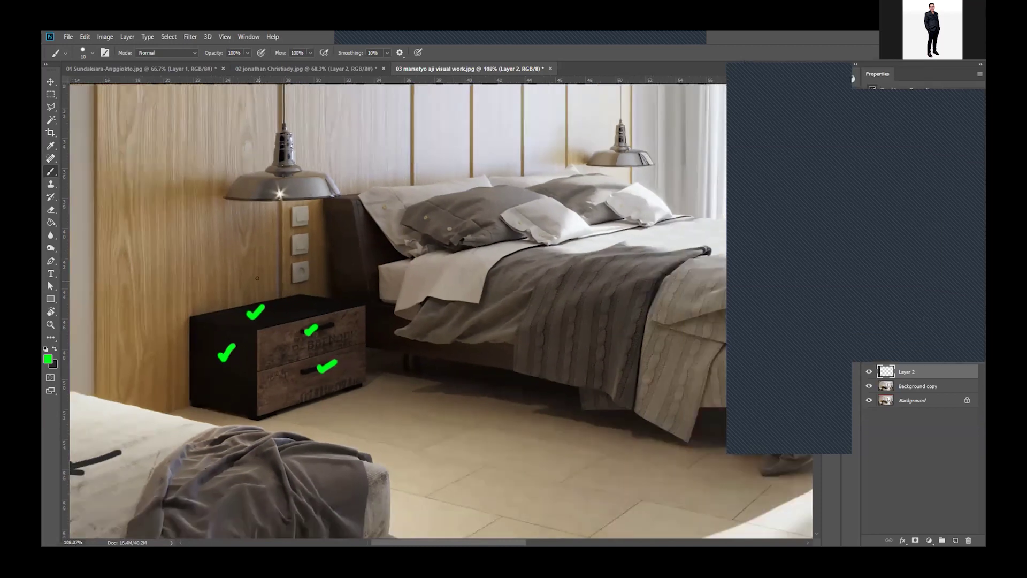
scroll(257, 277, "down", 1)
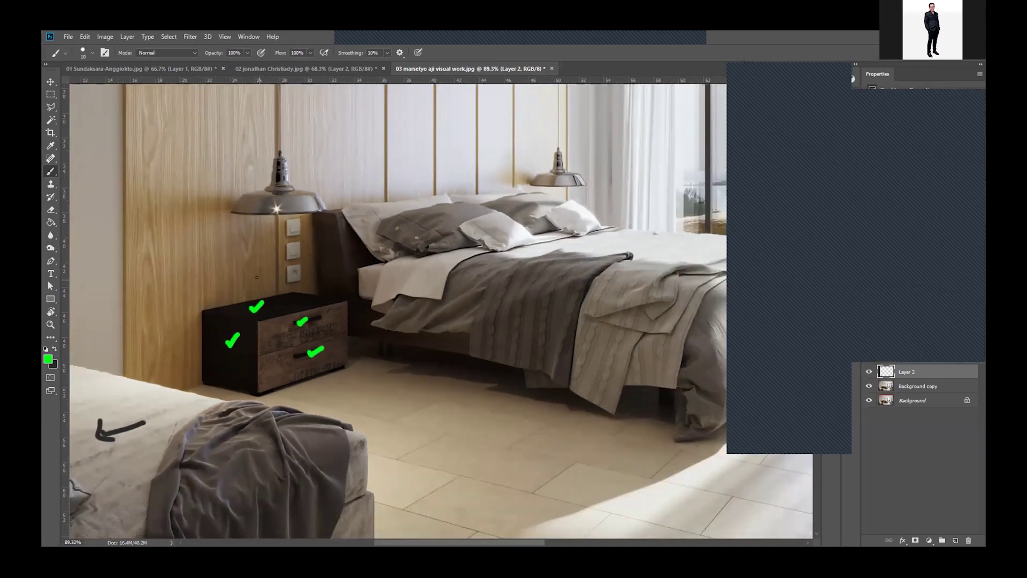
scroll(257, 276, "up", 1)
scroll(256, 278, "up", 1)
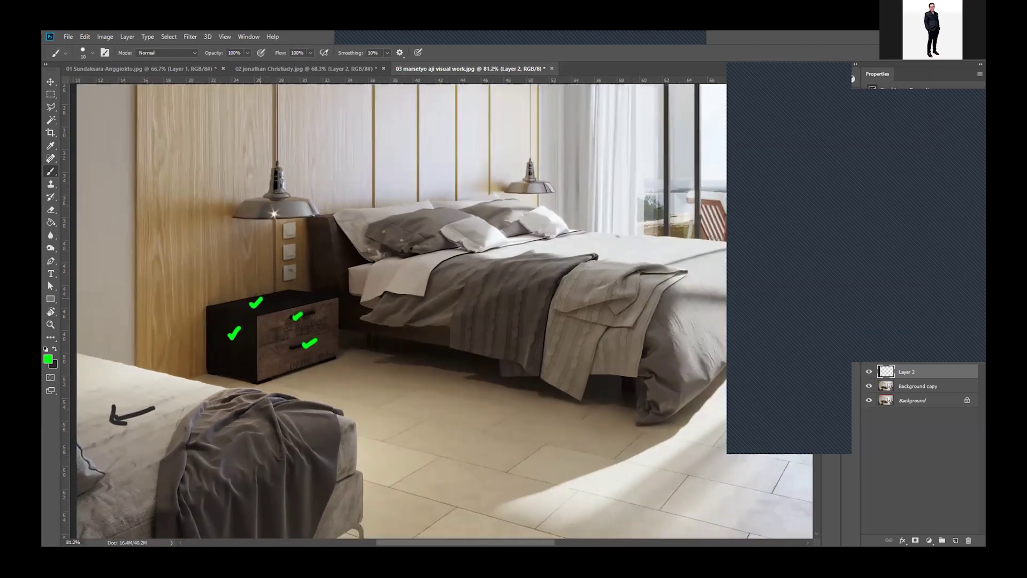
scroll(258, 289, "up", 2)
scroll(260, 305, "up", 2)
scroll(260, 305, "up", 2)
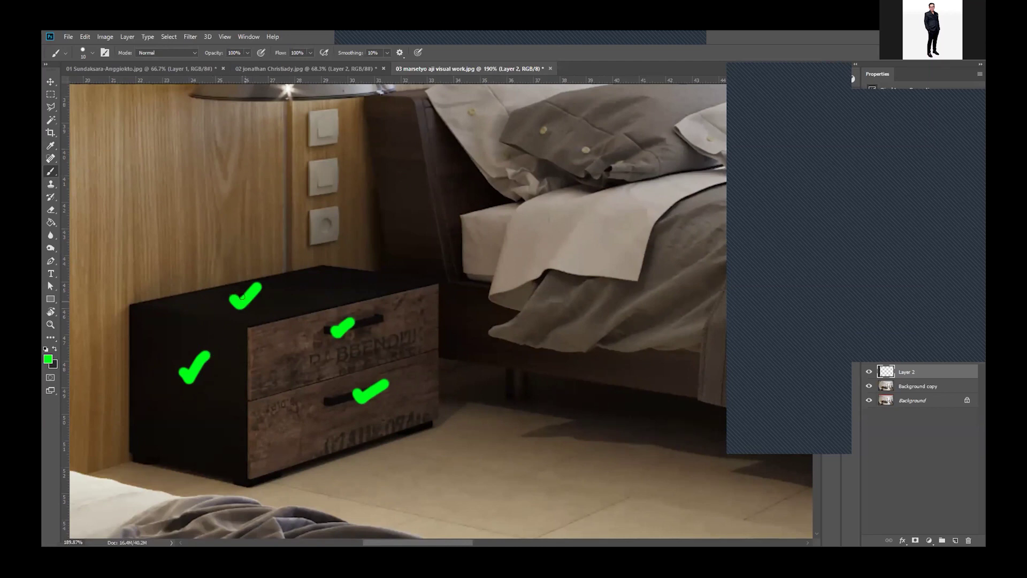
scroll(243, 295, "down", 4)
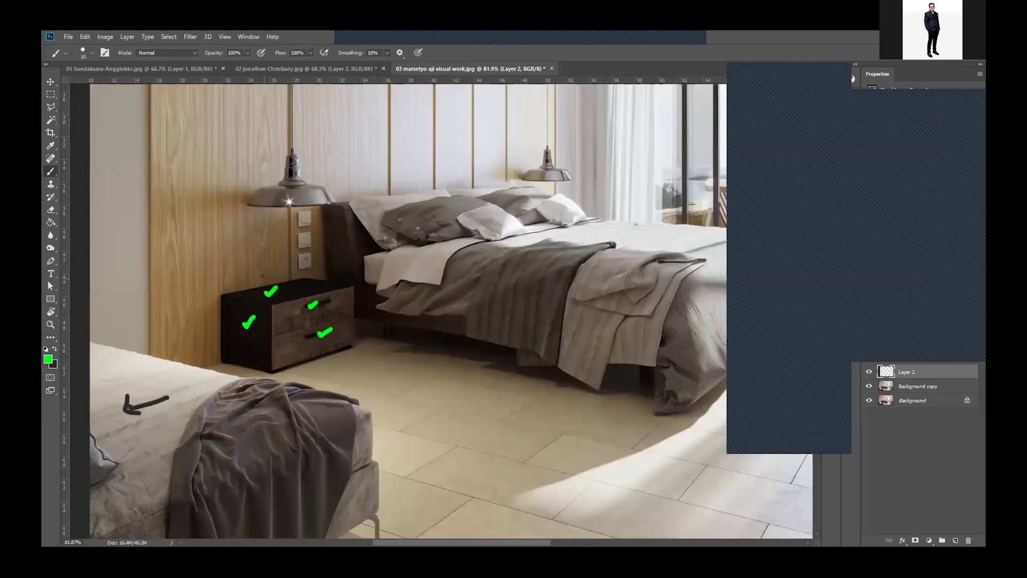
scroll(266, 261, "down", 2)
scroll(266, 260, "down", 1)
Step: Tick the black chair by the window and the desk lamp's arm in green
scroll(630, 358, "up", 2)
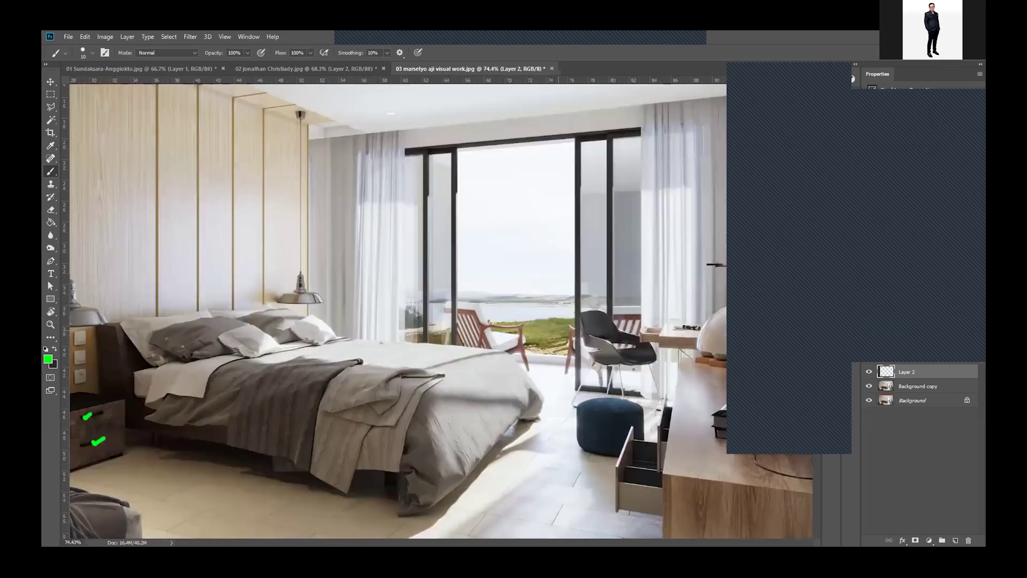
scroll(631, 359, "up", 2)
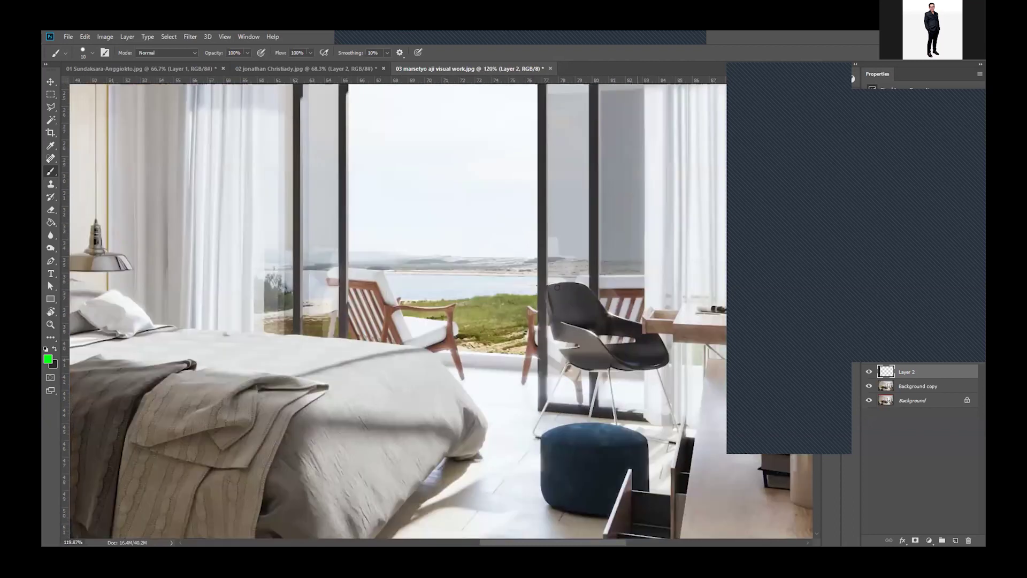
mouse_move(557, 287)
left_mouse_down()
mouse_move(561, 295)
mouse_move(587, 274)
left_mouse_up()
scroll(571, 183, "right", 2)
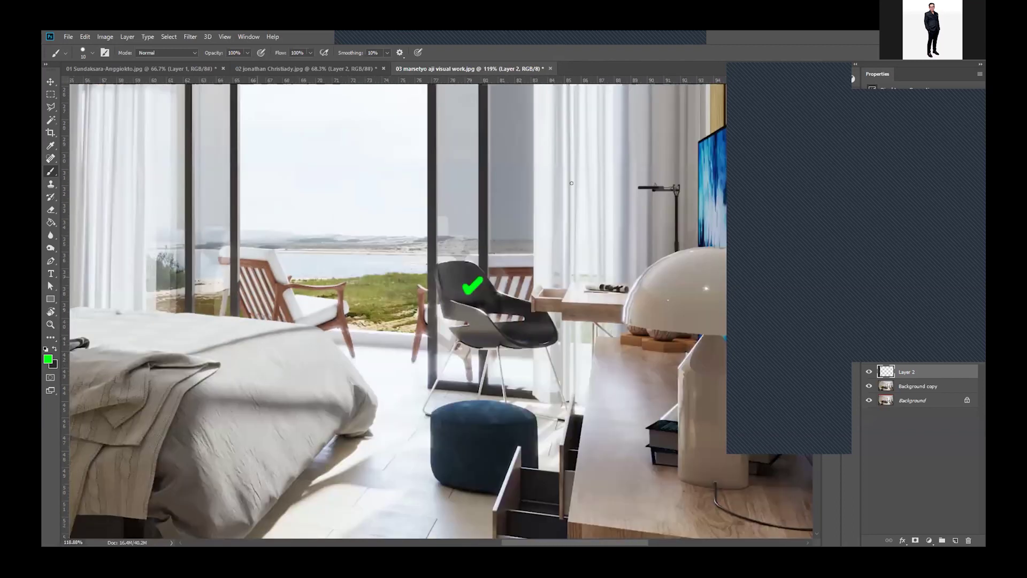
scroll(631, 185, "up", 2)
left_click(621, 196)
left_click_drag(620, 197, 634, 188)
Step: Tick the monitor's top corner in green, then zoom out to review
scroll(634, 188, "down", 1)
scroll(634, 189, "up", 2)
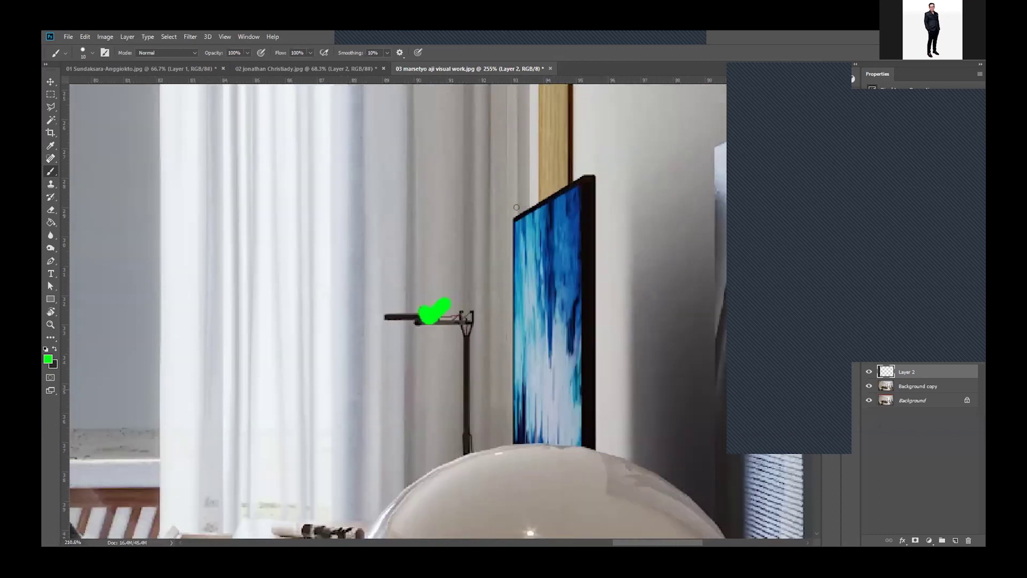
scroll(516, 209, "down", 2)
scroll(543, 279, "down", 1)
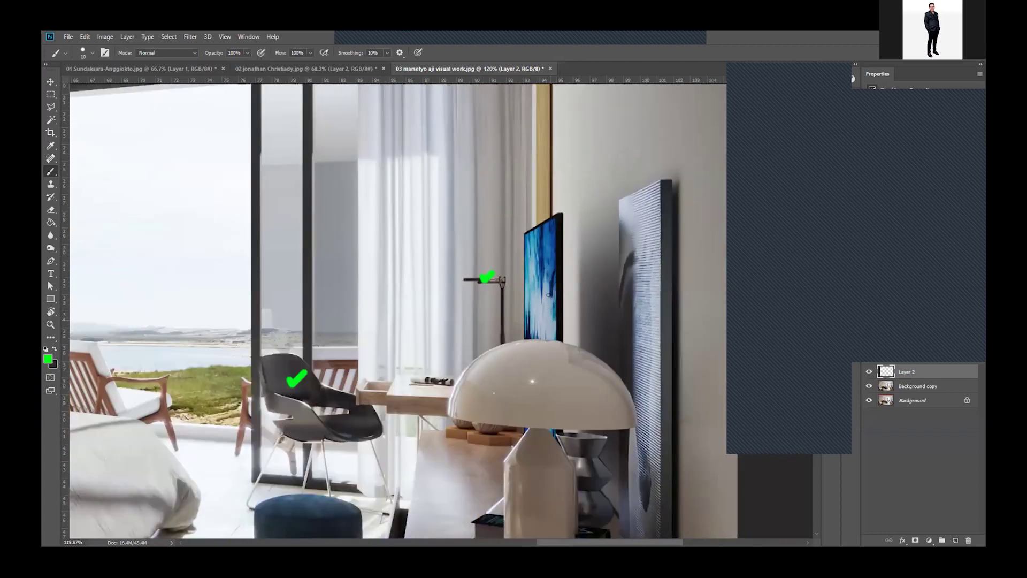
scroll(537, 277, "up", 2)
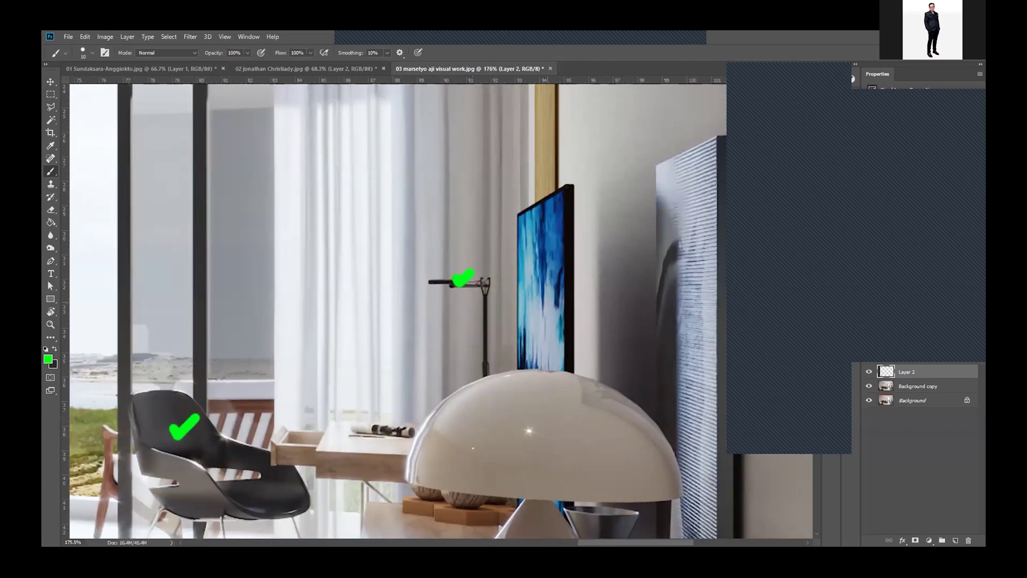
scroll(557, 207, "up", 1)
left_click_drag(567, 183, 587, 162)
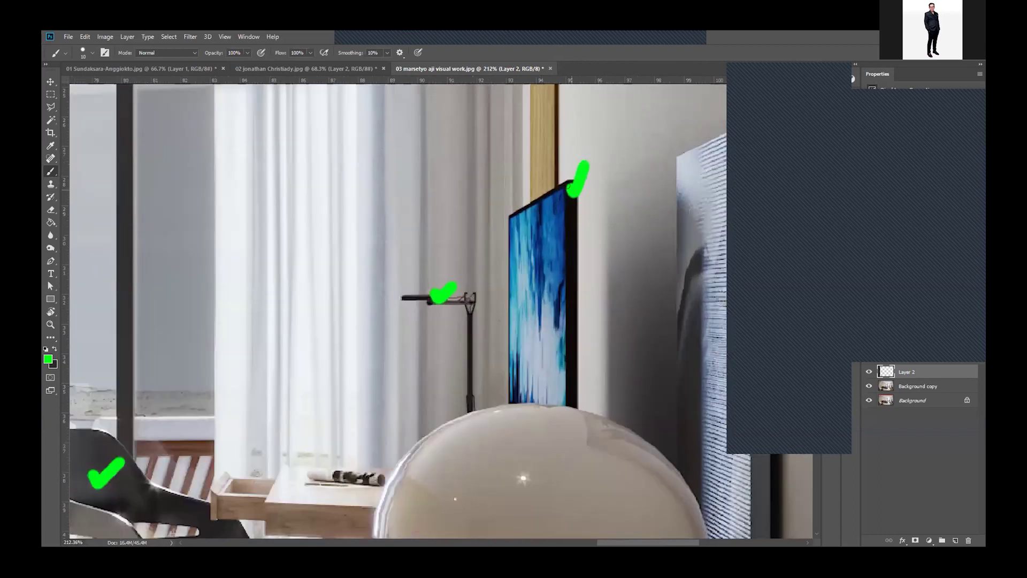
scroll(567, 183, "up", 1)
scroll(566, 180, "up", 1)
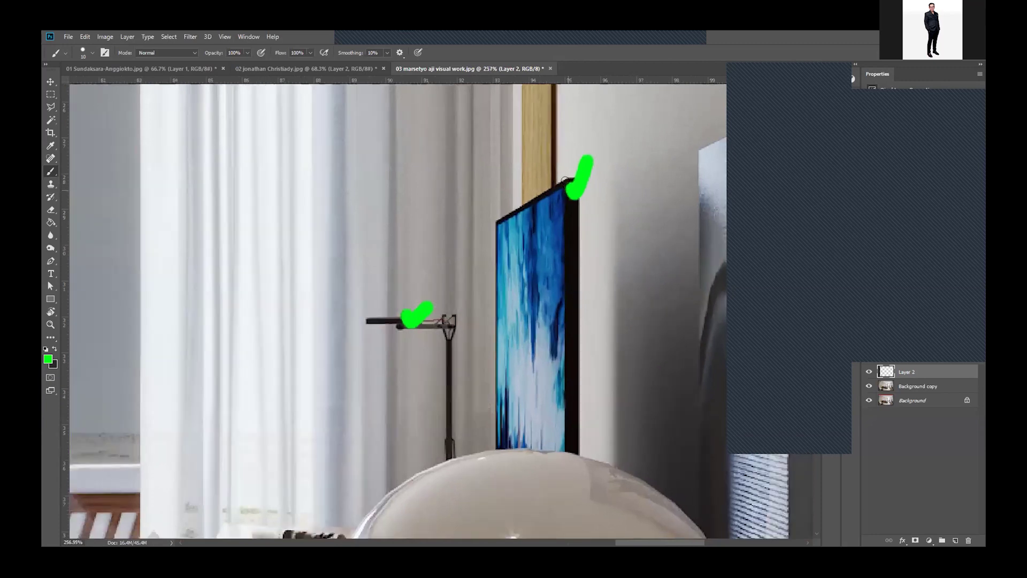
scroll(555, 252, "down", 2)
scroll(556, 257, "down", 1)
scroll(558, 267, "up", 1)
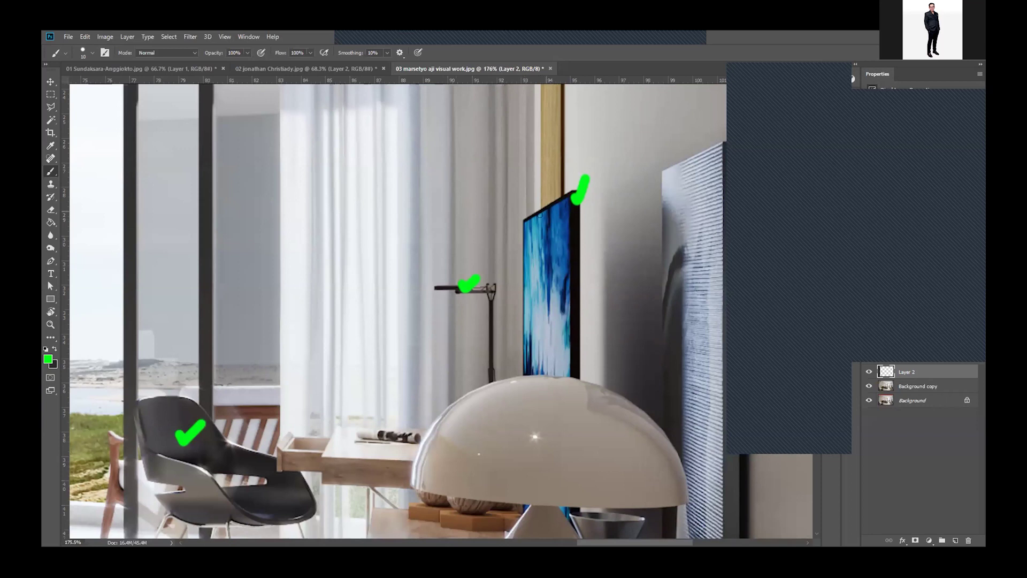
scroll(509, 240, "down", 2)
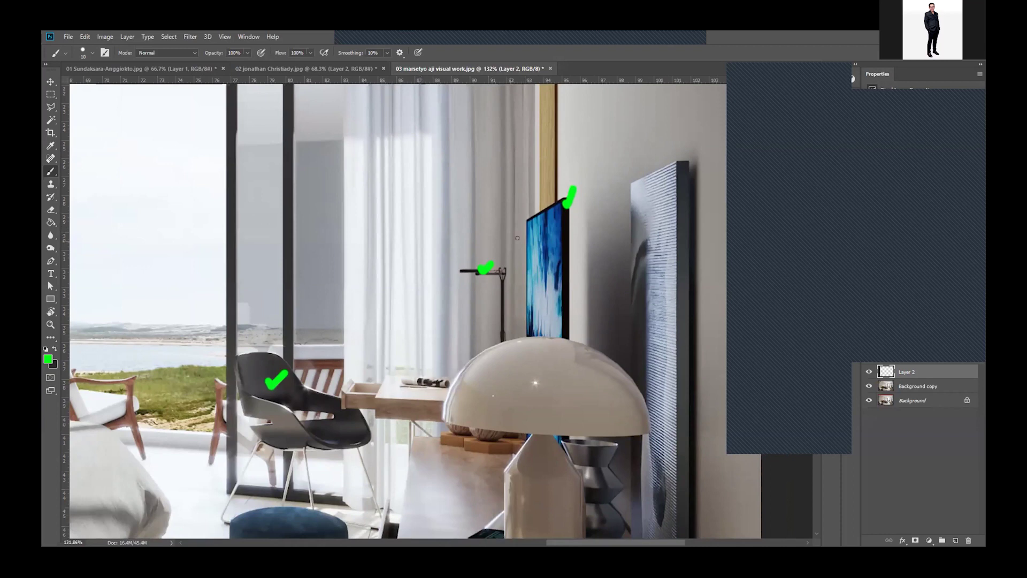
scroll(517, 237, "down", 3)
scroll(517, 238, "down", 2)
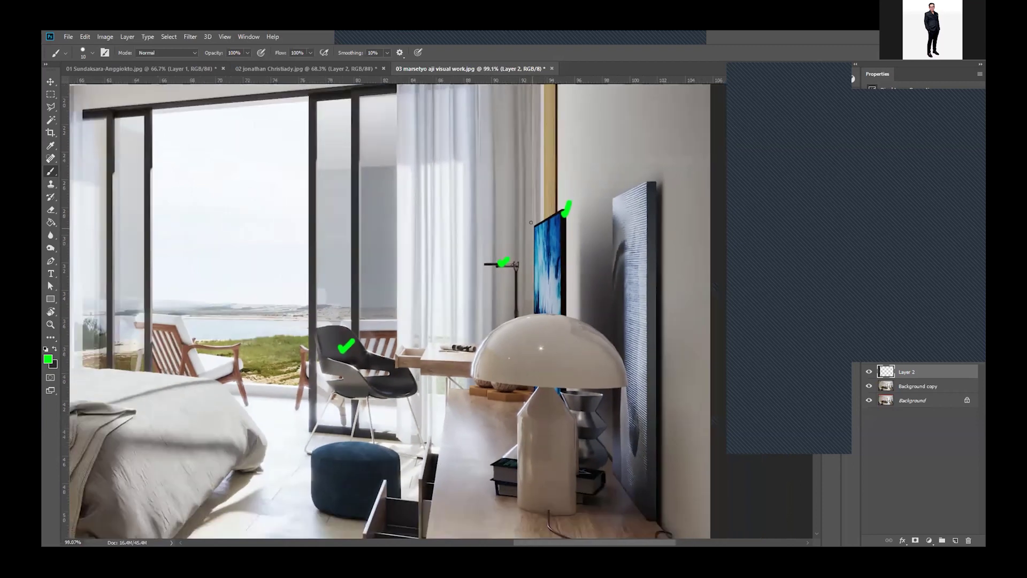
scroll(534, 220, "down", 1)
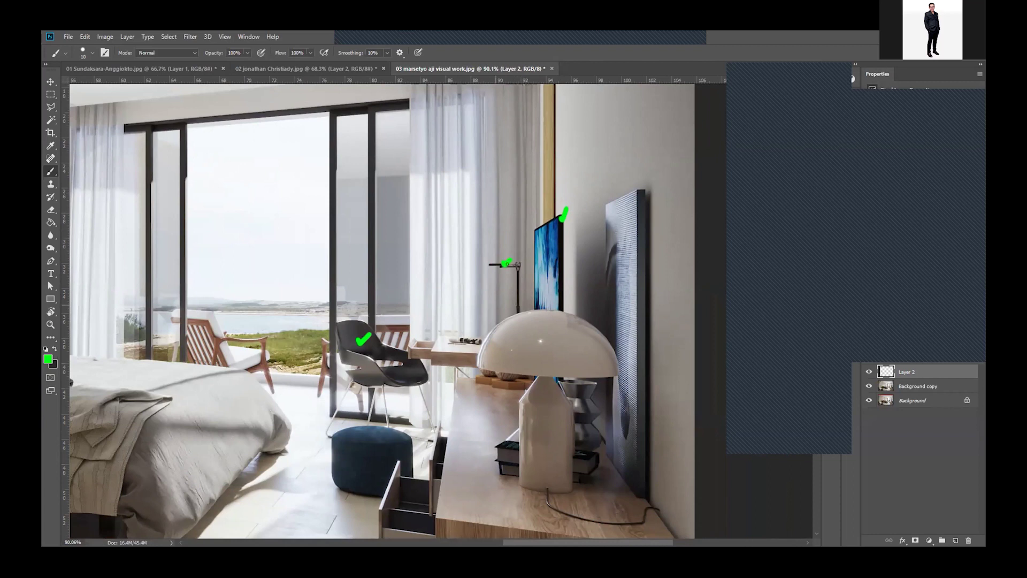
scroll(597, 293, "up", 1)
scroll(596, 293, "up", 1)
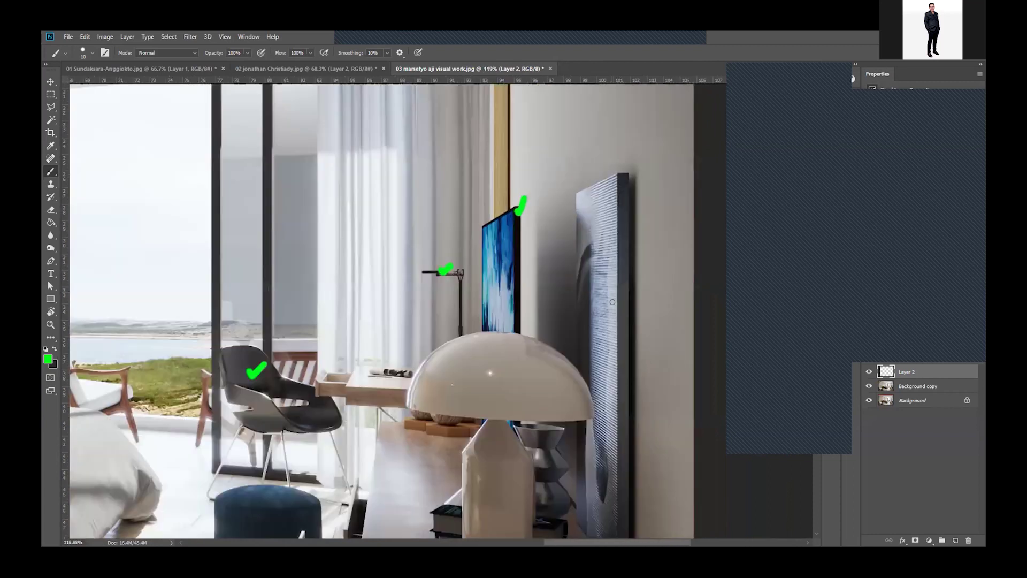
scroll(597, 293, "up", 1)
scroll(597, 293, "down", 1)
left_click_drag(593, 291, 623, 262)
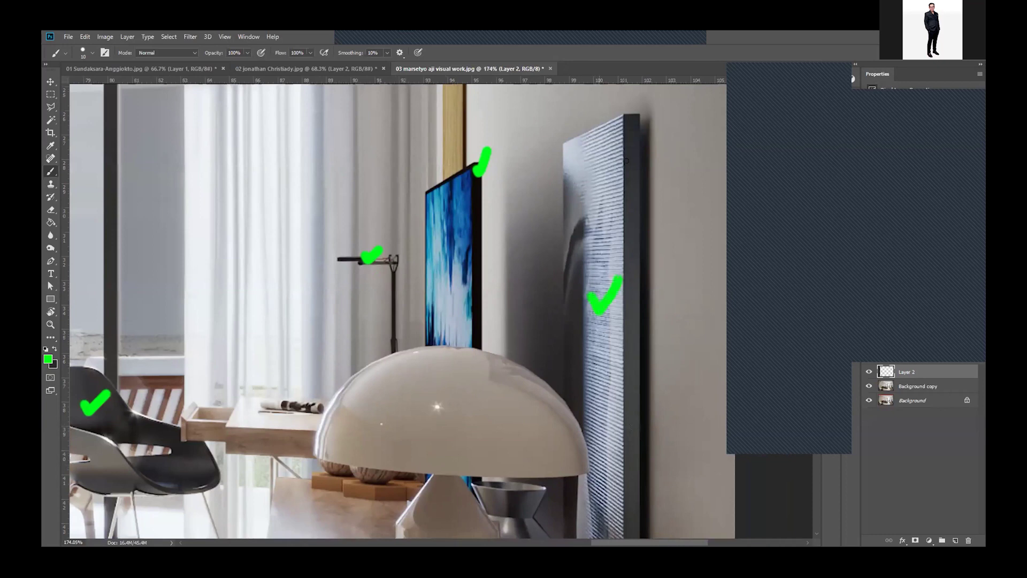
scroll(620, 271, "up", 1)
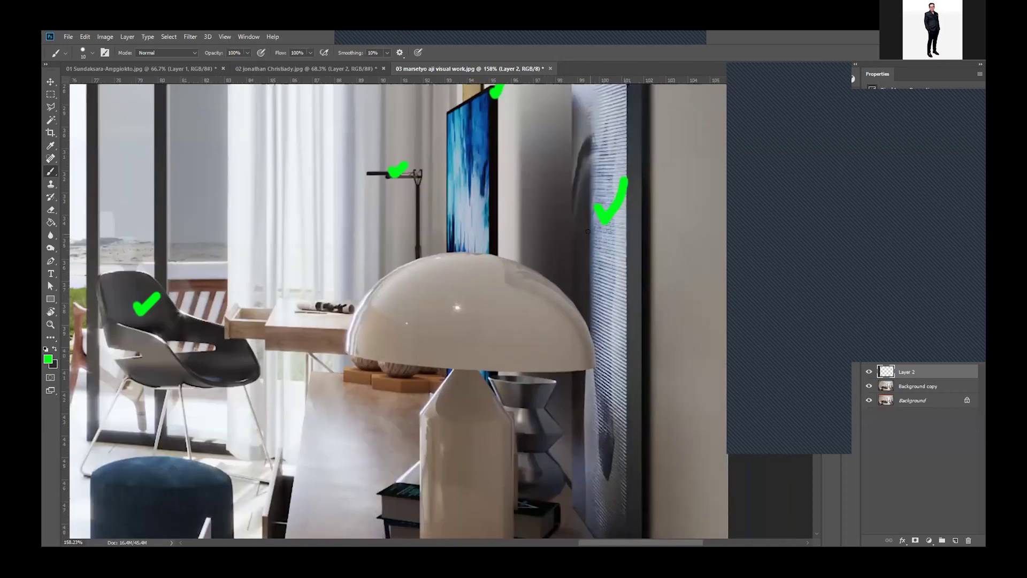
scroll(587, 231, "down", 1)
scroll(594, 203, "down", 1)
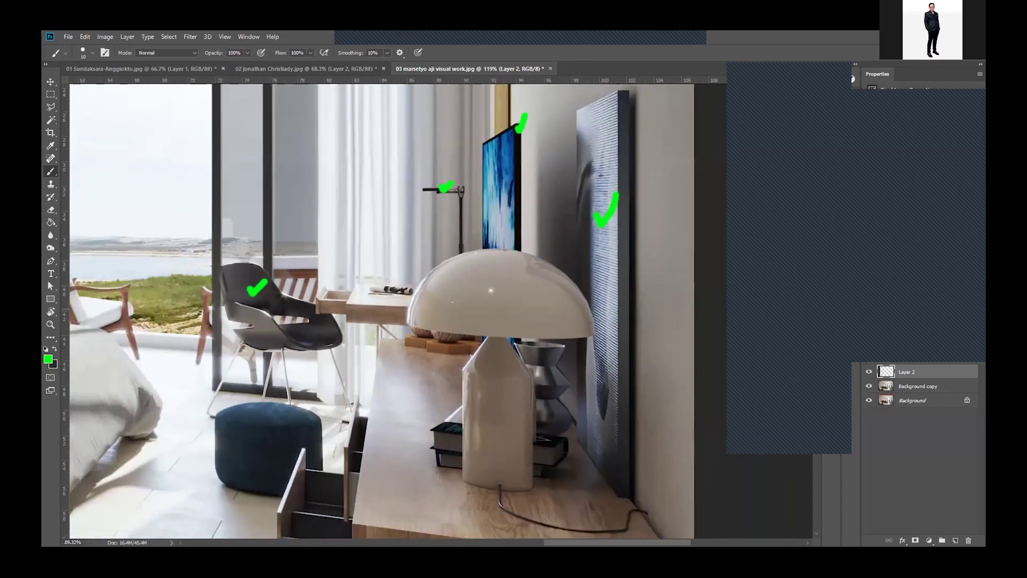
scroll(601, 176, "down", 2)
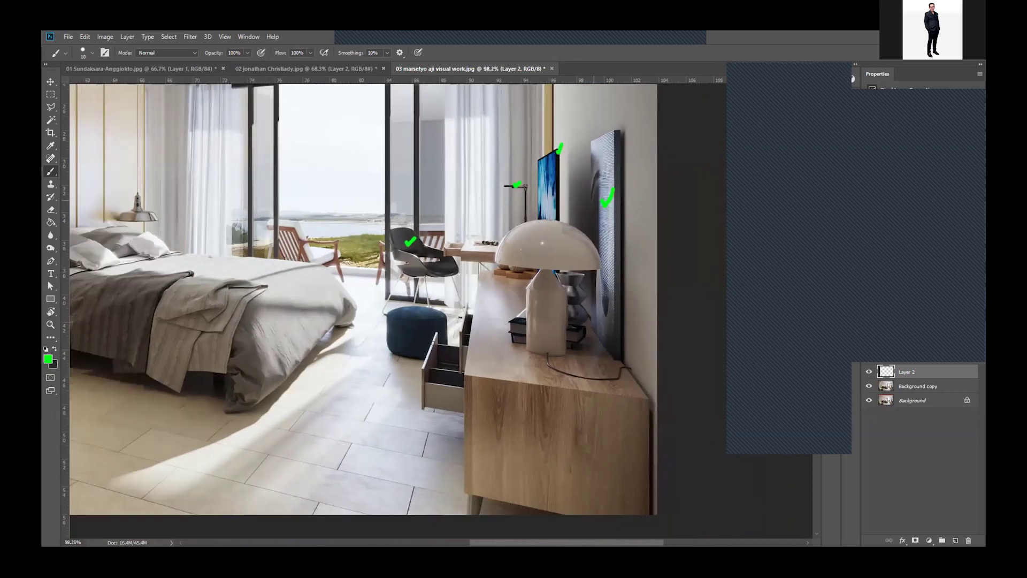
scroll(599, 182, "up", 1)
scroll(470, 311, "up", 1)
scroll(441, 367, "up", 1)
scroll(441, 367, "up", 1)
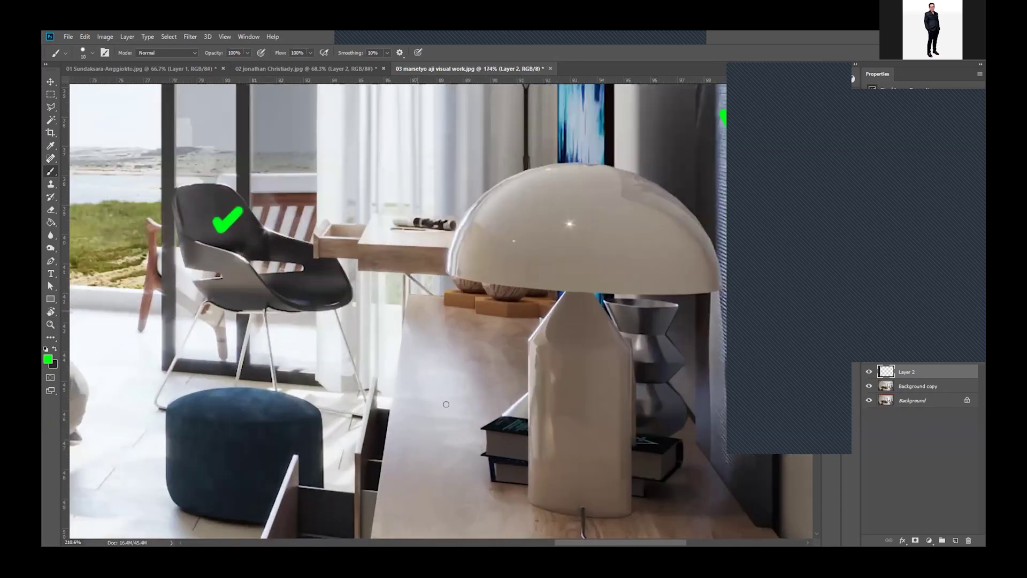
scroll(463, 311, "up", 1)
scroll(463, 310, "down", 1)
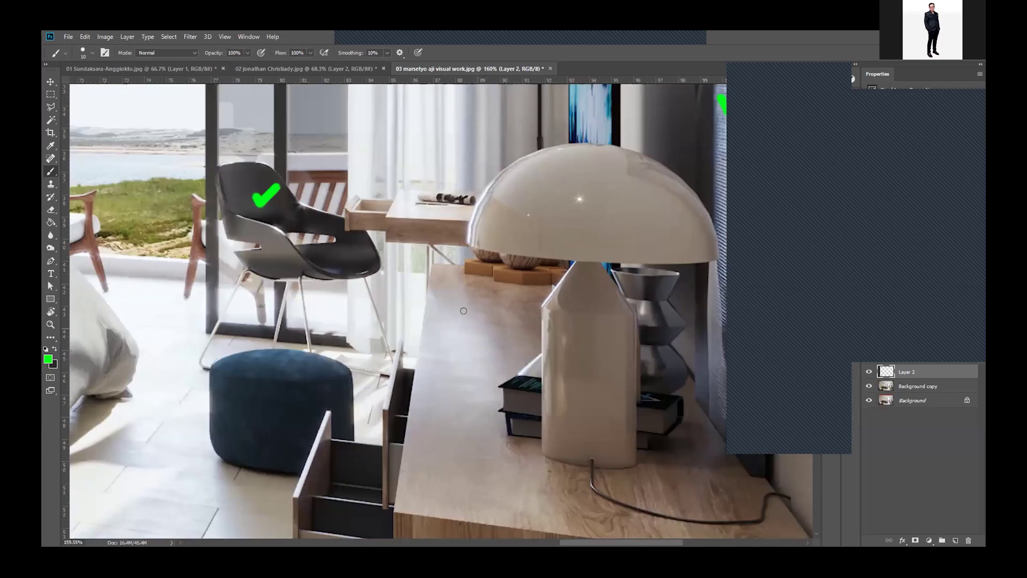
scroll(464, 310, "up", 1)
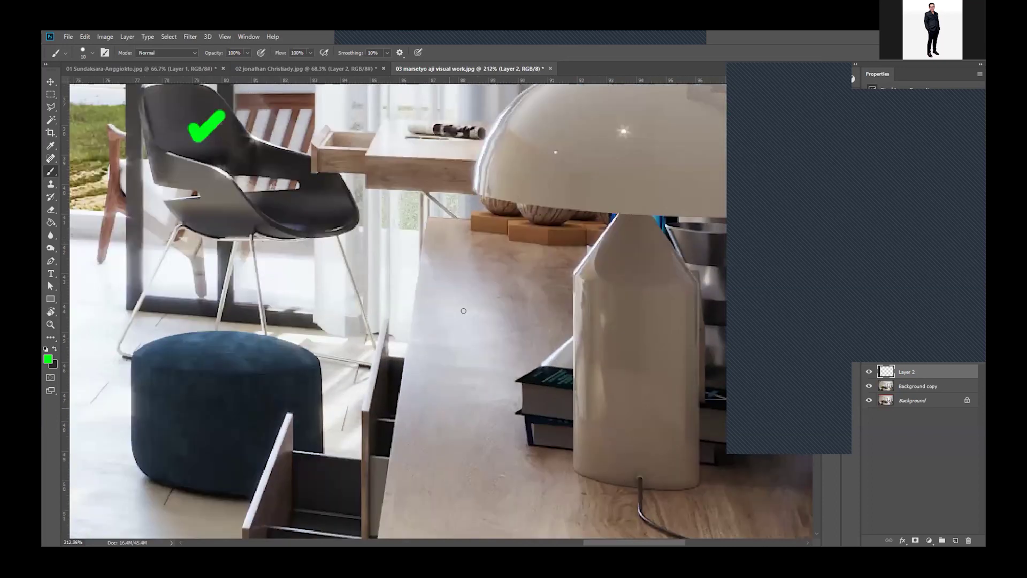
scroll(463, 311, "down", 1)
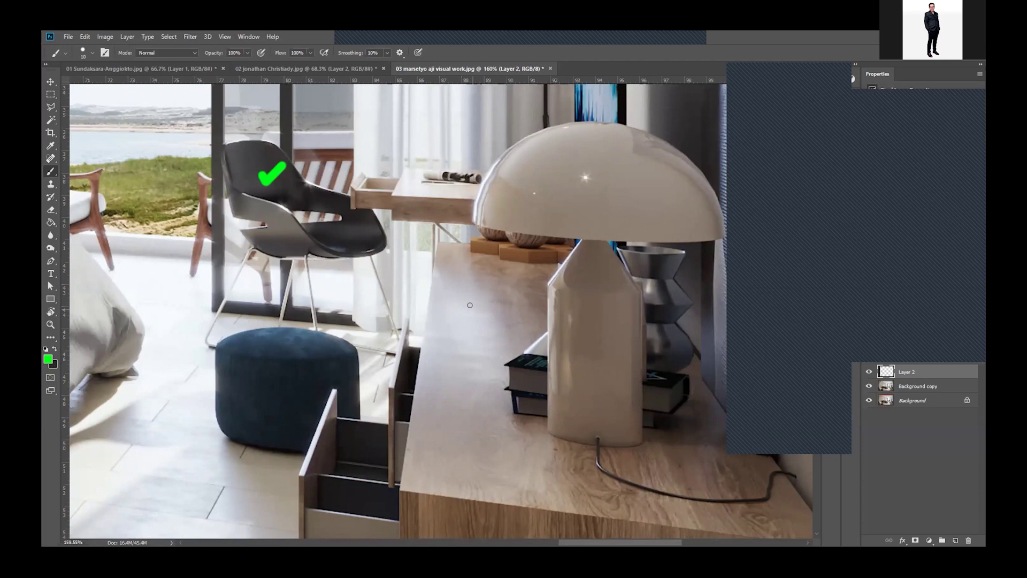
scroll(469, 305, "down", 1)
scroll(469, 304, "down", 2)
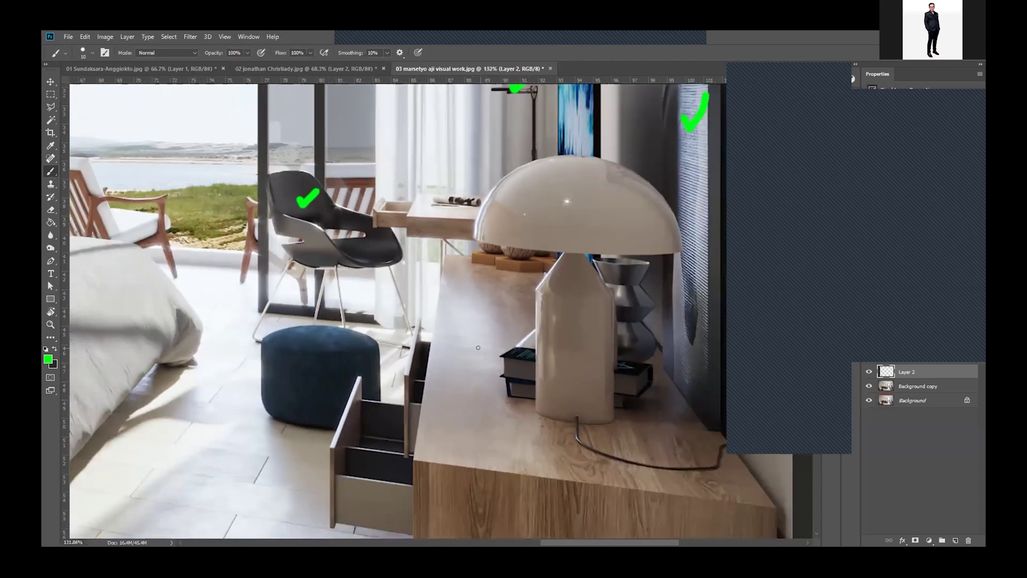
scroll(469, 304, "down", 2)
scroll(667, 410, "down", 2)
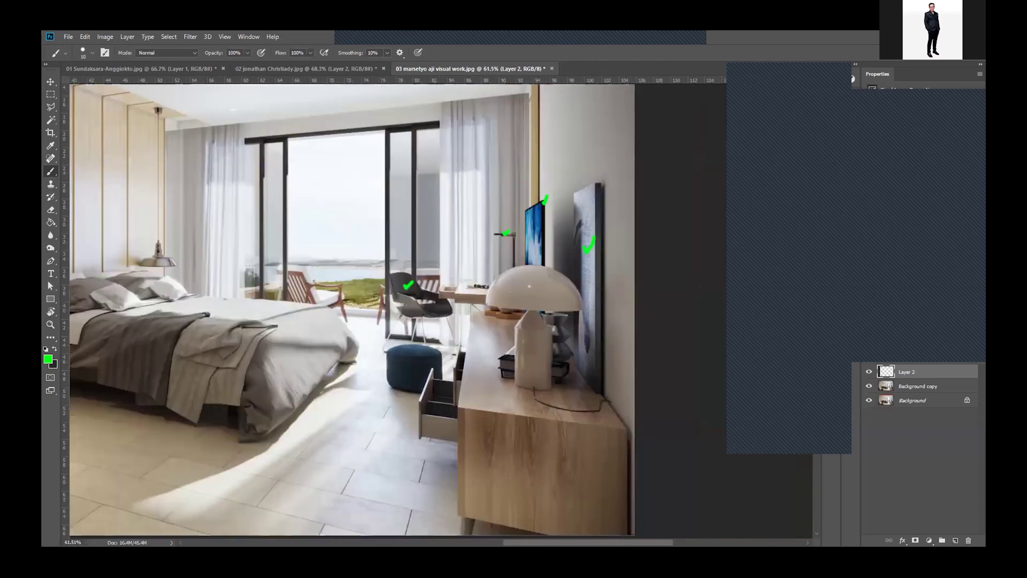
scroll(667, 410, "down", 1)
scroll(654, 372, "down", 1)
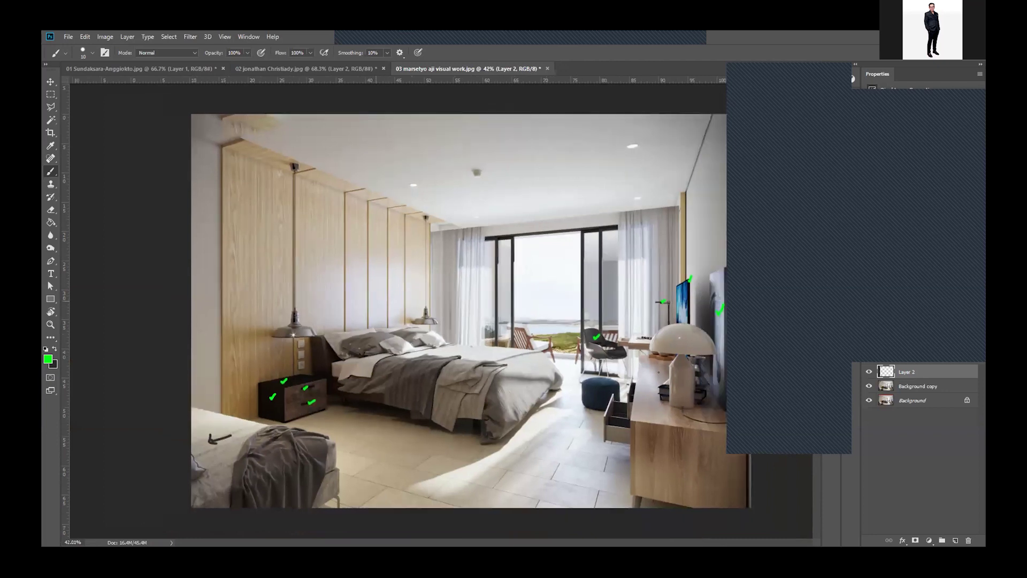
scroll(623, 369, "up", 1)
scroll(623, 369, "up", 1)
scroll(623, 369, "up", 2)
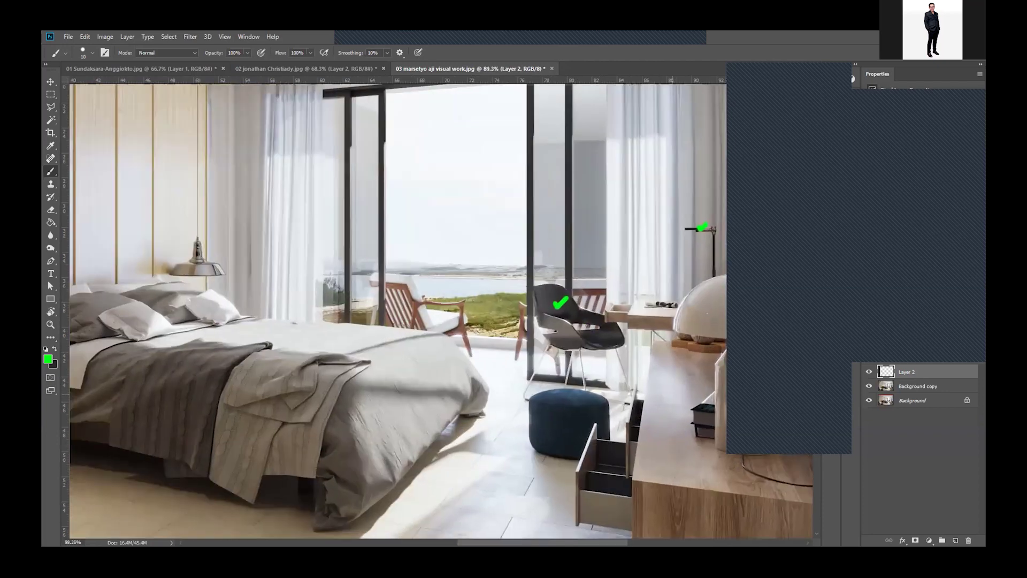
scroll(594, 379, "up", 1)
scroll(484, 340, "up", 1)
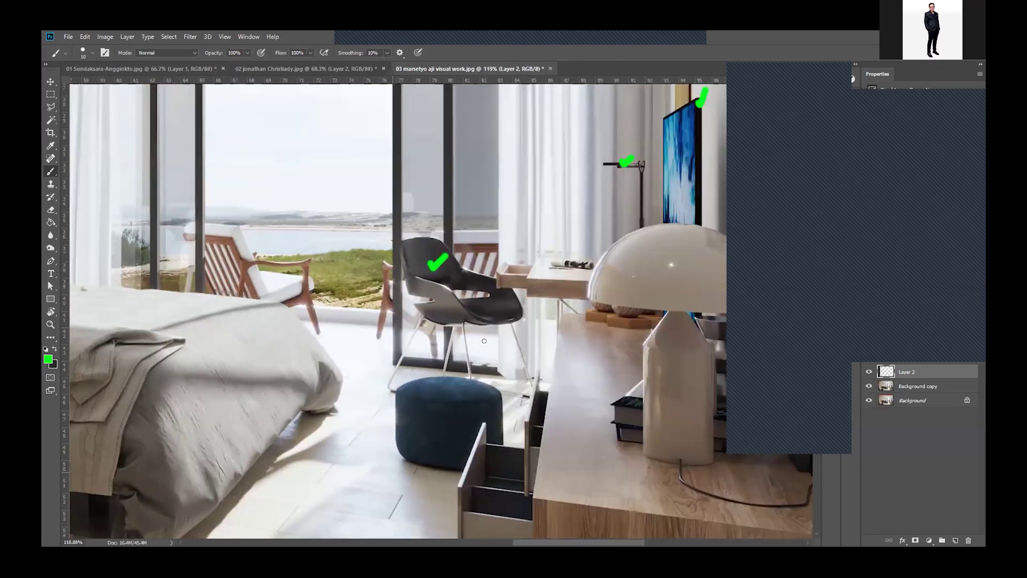
scroll(484, 341, "up", 1)
scroll(488, 328, "up", 1)
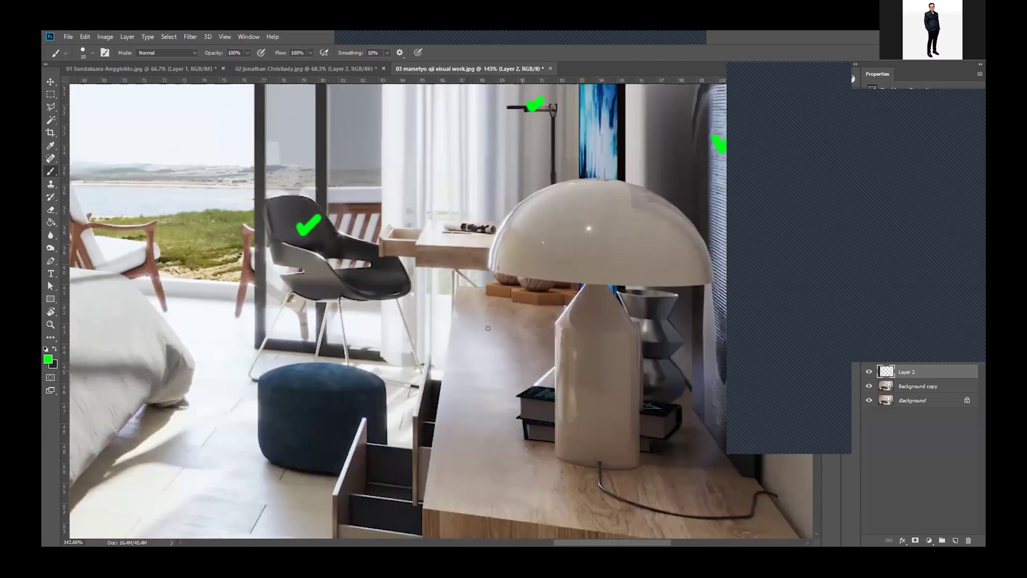
scroll(471, 329, "right", 1)
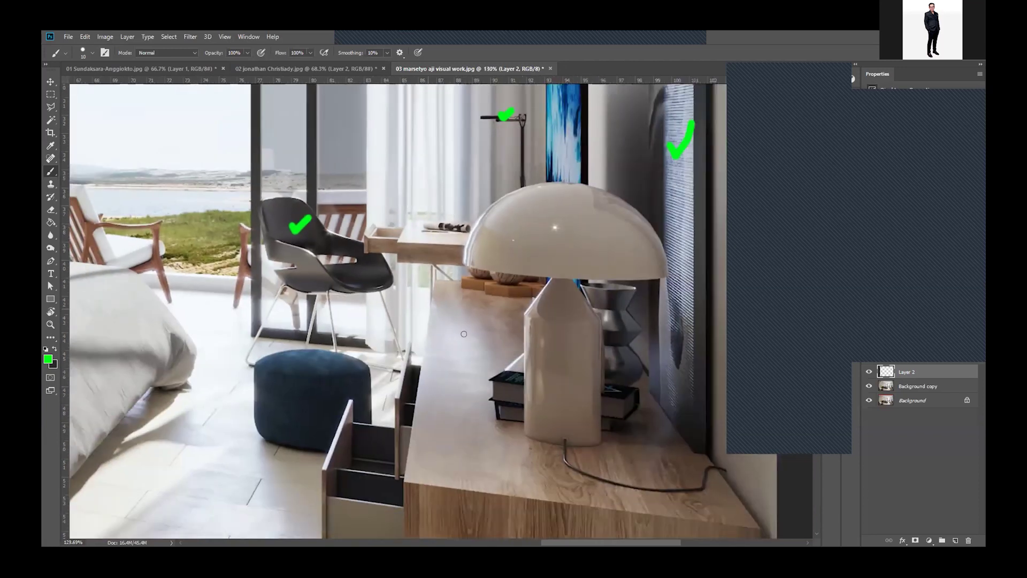
scroll(464, 334, "down", 1)
scroll(464, 334, "up", 1)
scroll(463, 334, "up", 1)
scroll(463, 334, "up", 1)
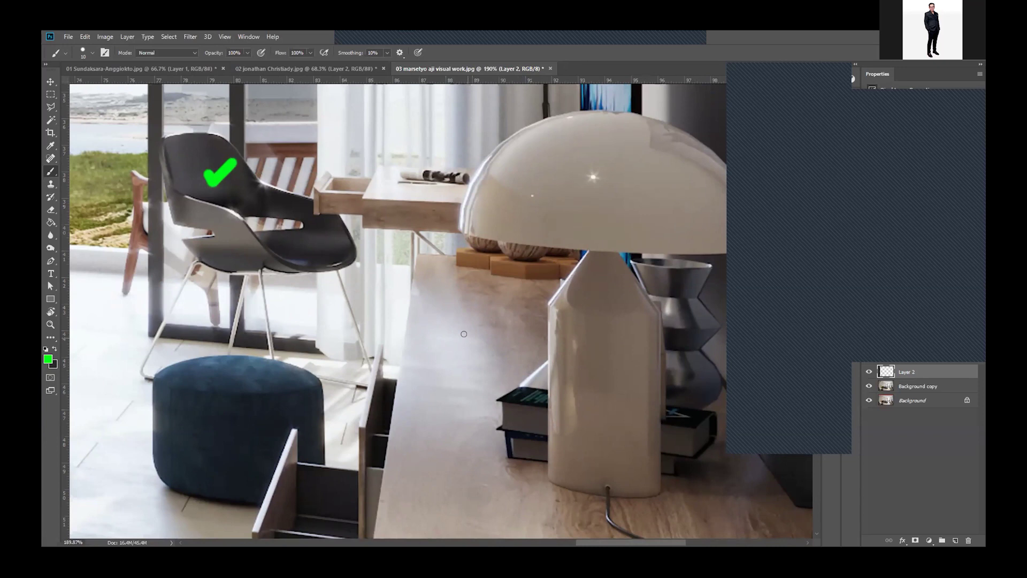
scroll(464, 334, "up", 1)
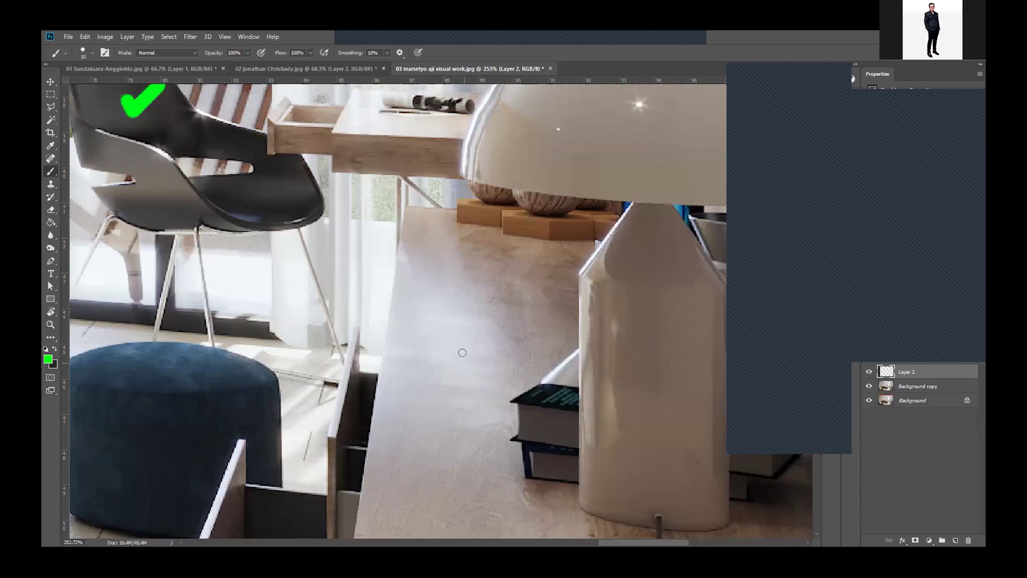
scroll(429, 240, "down", 4)
Step: Paint a green line along the sideboard's top front edge
scroll(430, 239, "up", 1)
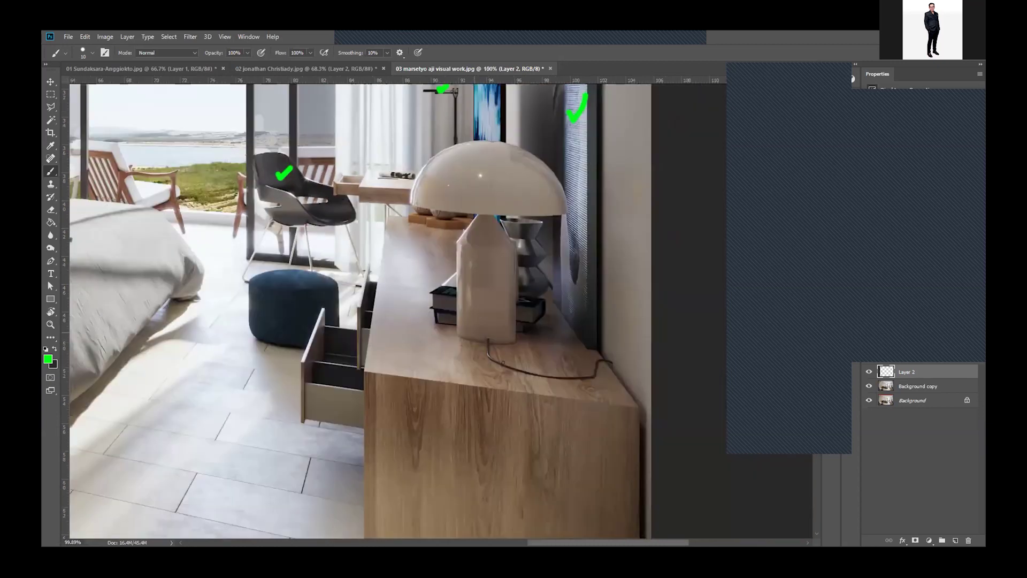
scroll(168, 331, "up", 2)
scroll(167, 331, "up", 2)
scroll(167, 331, "up", 1)
scroll(168, 331, "up", 1)
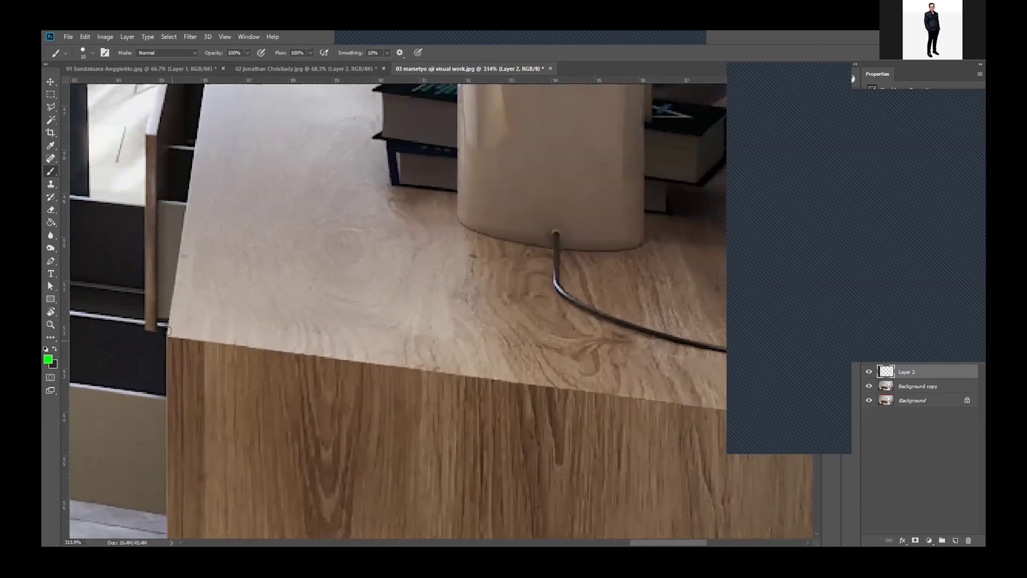
left_click_drag(168, 331, 507, 378)
Step: Trace the sideboard's front left corner with a vertical green stroke
scroll(394, 210, "down", 1)
scroll(394, 210, "down", 2)
scroll(348, 278, "down", 1)
scroll(305, 352, "up", 2)
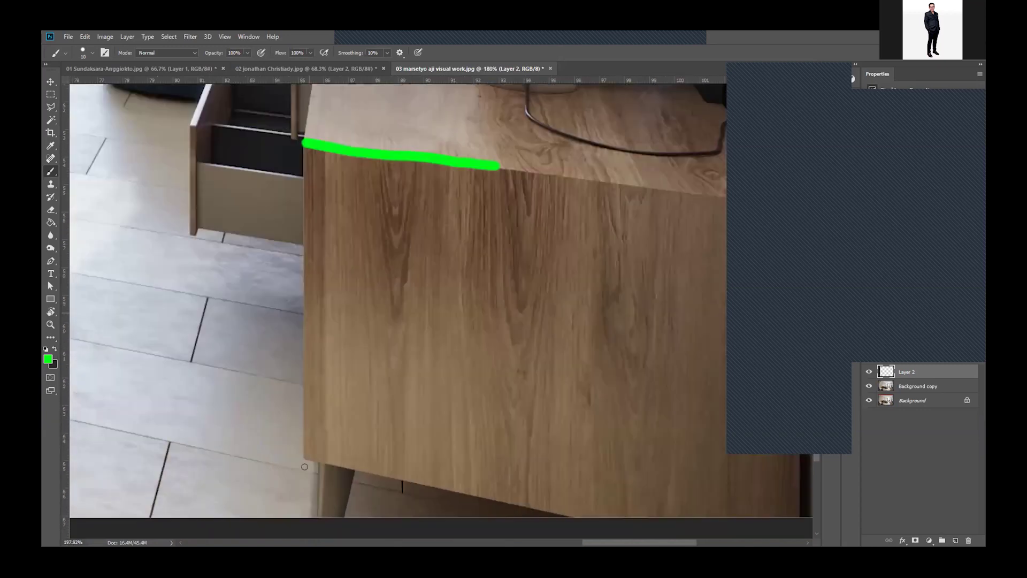
scroll(304, 352, "up", 1)
left_click_drag(302, 111, 294, 431)
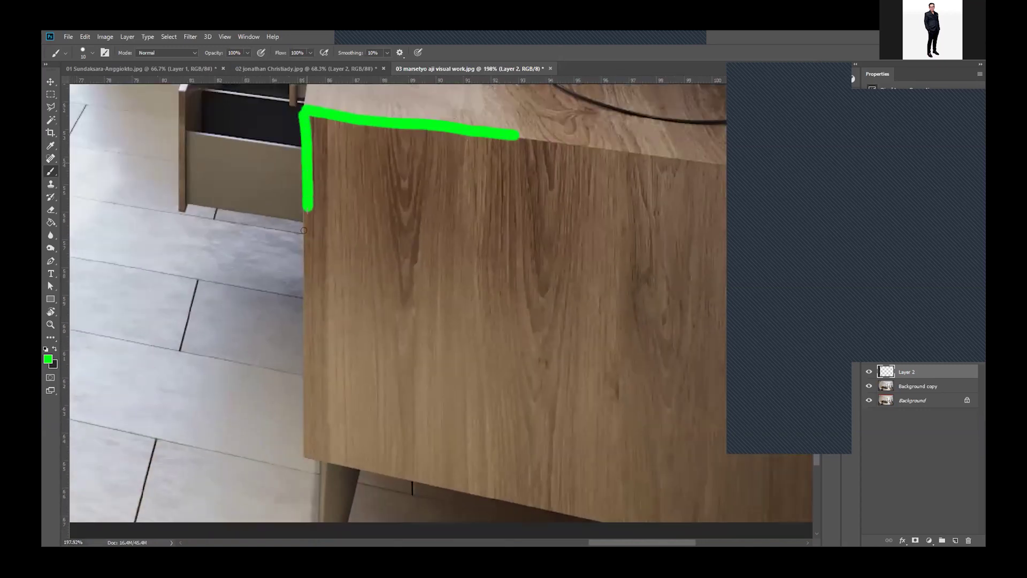
scroll(283, 245, "down", 2)
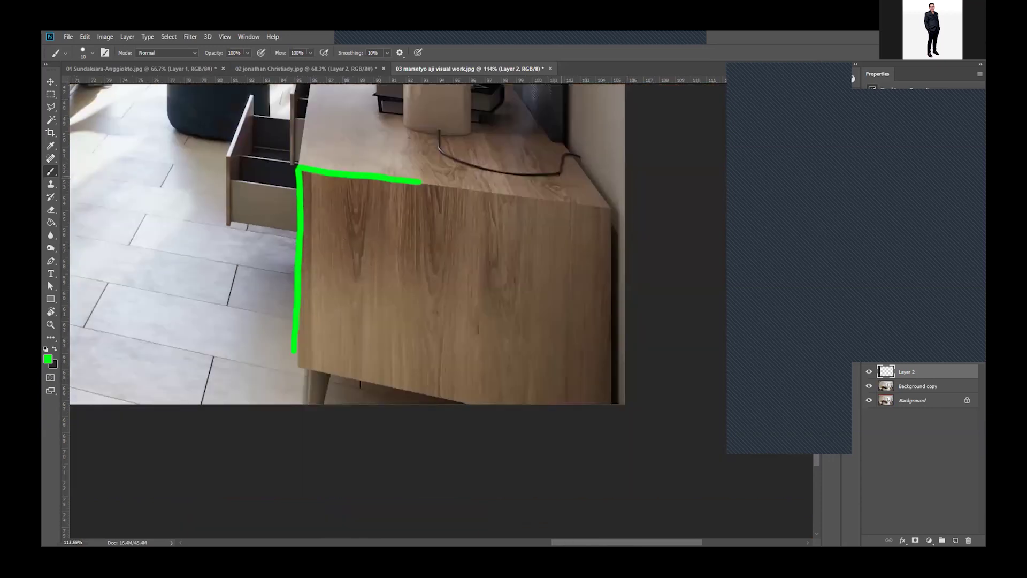
scroll(348, 241, "down", 1)
scroll(348, 241, "up", 2)
scroll(348, 240, "down", 2)
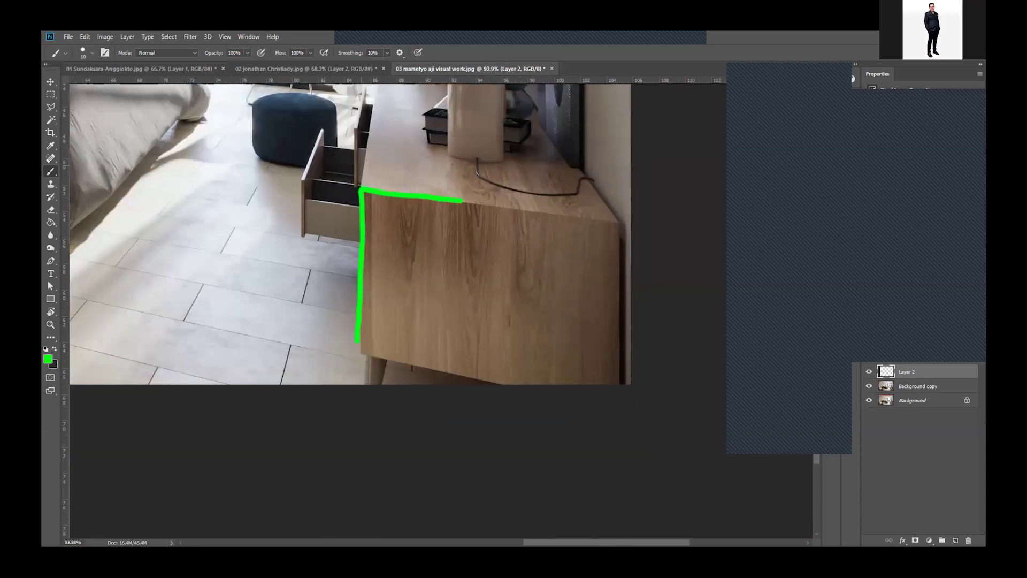
scroll(348, 240, "up", 1)
scroll(348, 240, "up", 2)
scroll(348, 241, "down", 2)
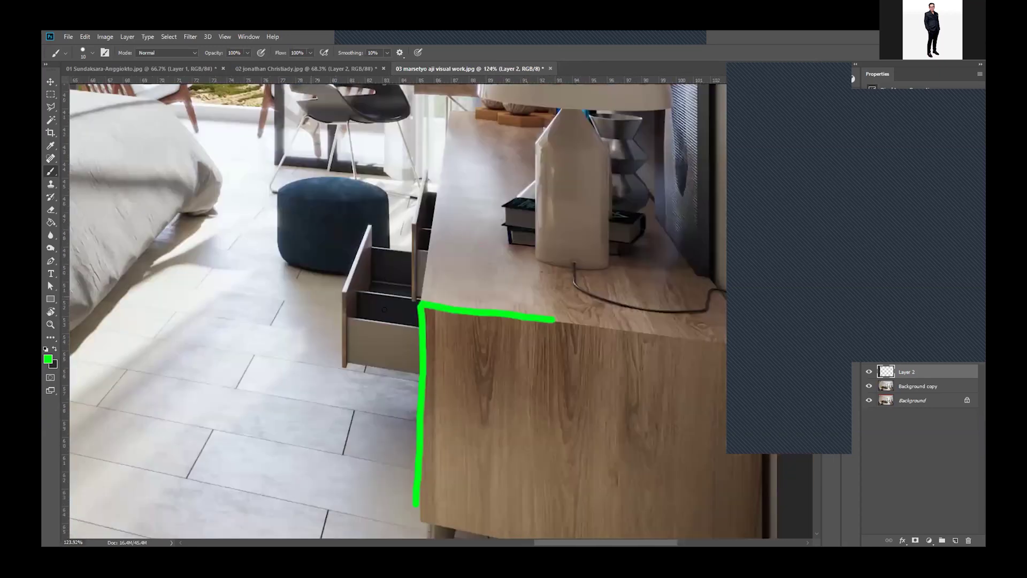
Step: Scribble a green mark inside the open sideboard drawer
scroll(377, 280, "up", 1)
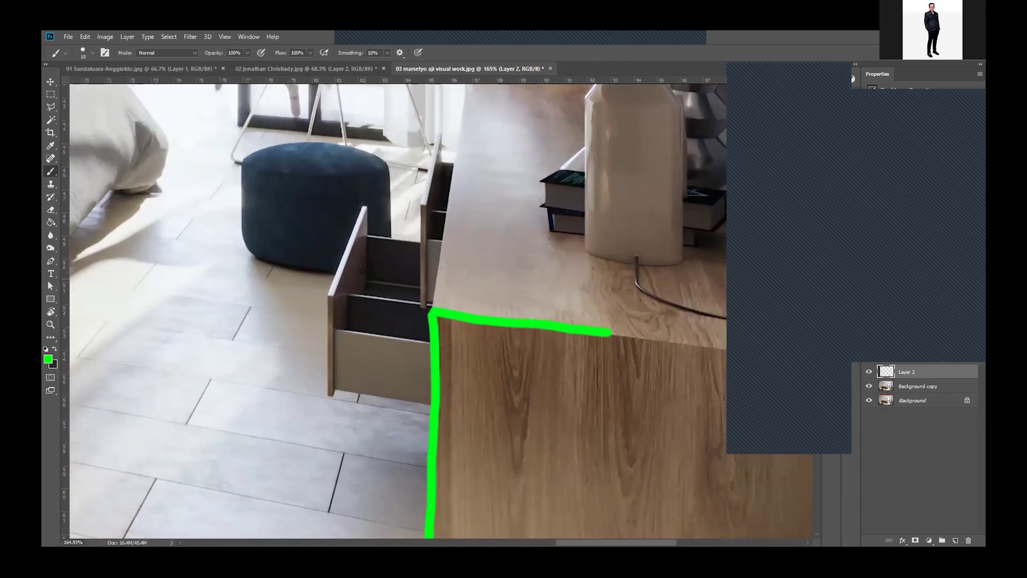
mouse_move(367, 270)
left_mouse_down()
mouse_move(359, 292)
mouse_move(385, 271)
mouse_move(394, 283)
mouse_move(385, 292)
mouse_move(410, 254)
mouse_move(415, 296)
left_mouse_up()
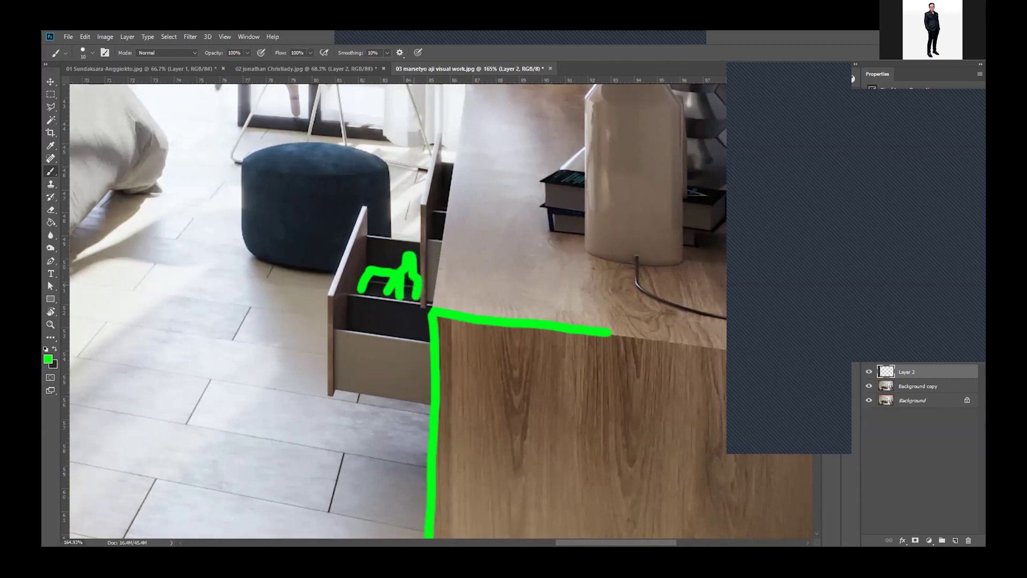
scroll(431, 312, "down", 2)
scroll(431, 312, "down", 2)
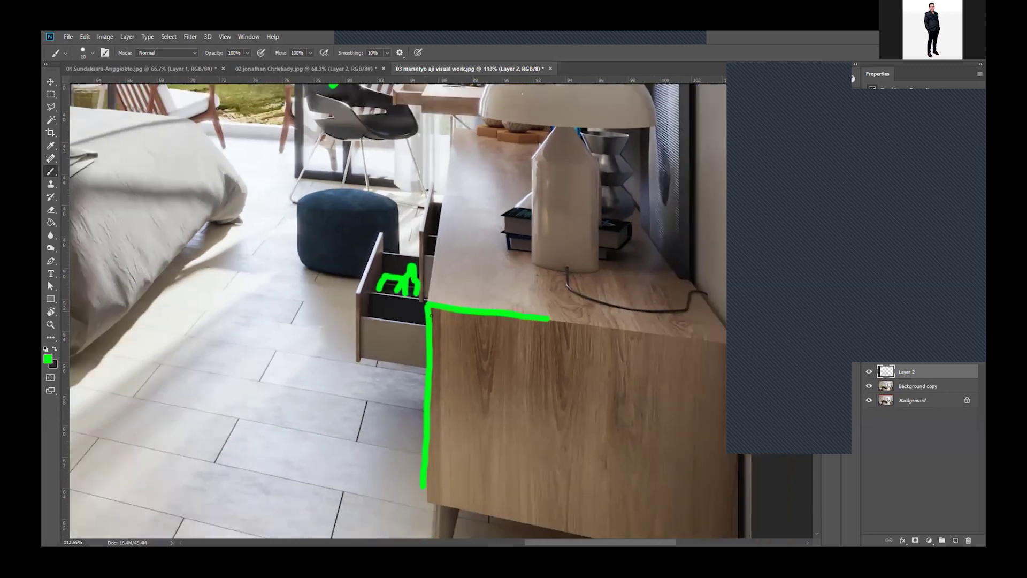
scroll(431, 312, "down", 2)
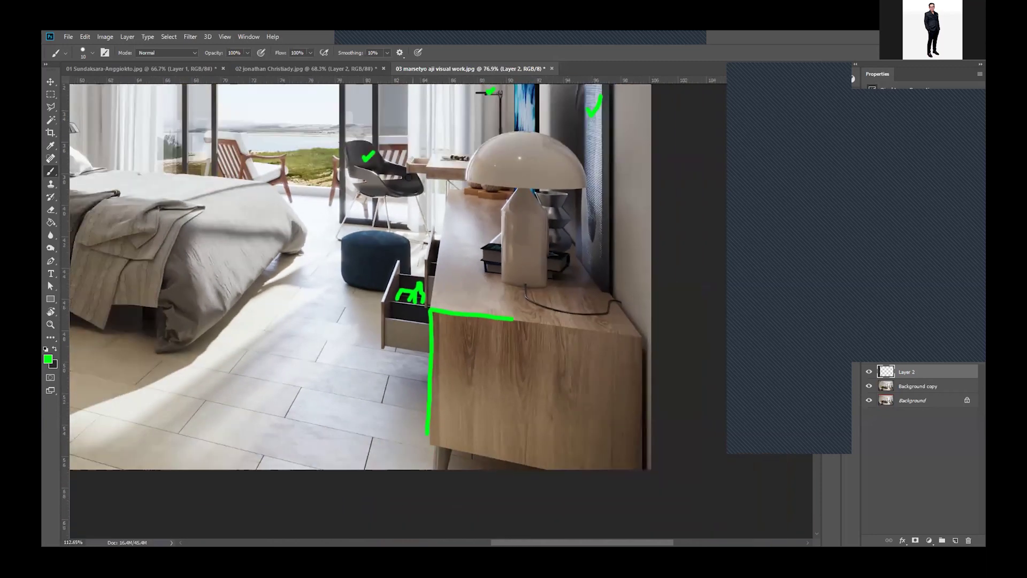
Step: Paint a short green stroke on the small desk drawer beside the black chair
scroll(428, 174, "up", 2)
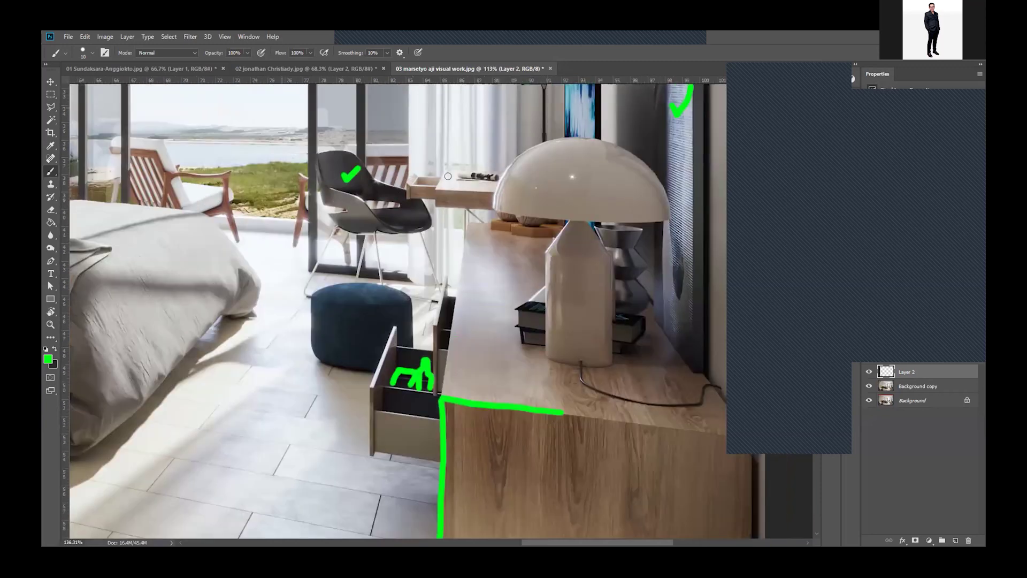
scroll(466, 144, "up", 2)
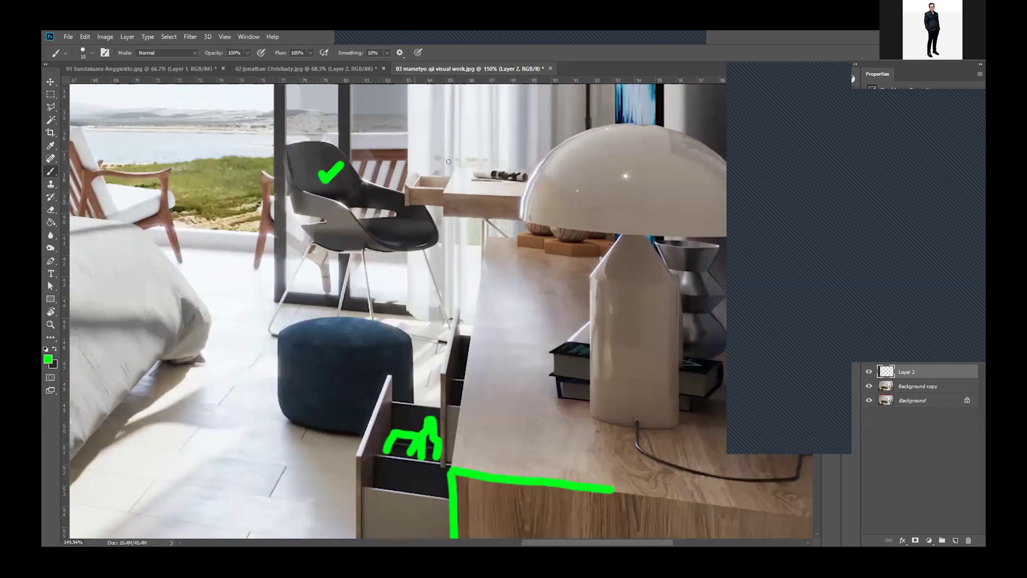
scroll(448, 161, "up", 2)
left_click_drag(426, 179, 461, 176)
scroll(448, 161, "down", 1)
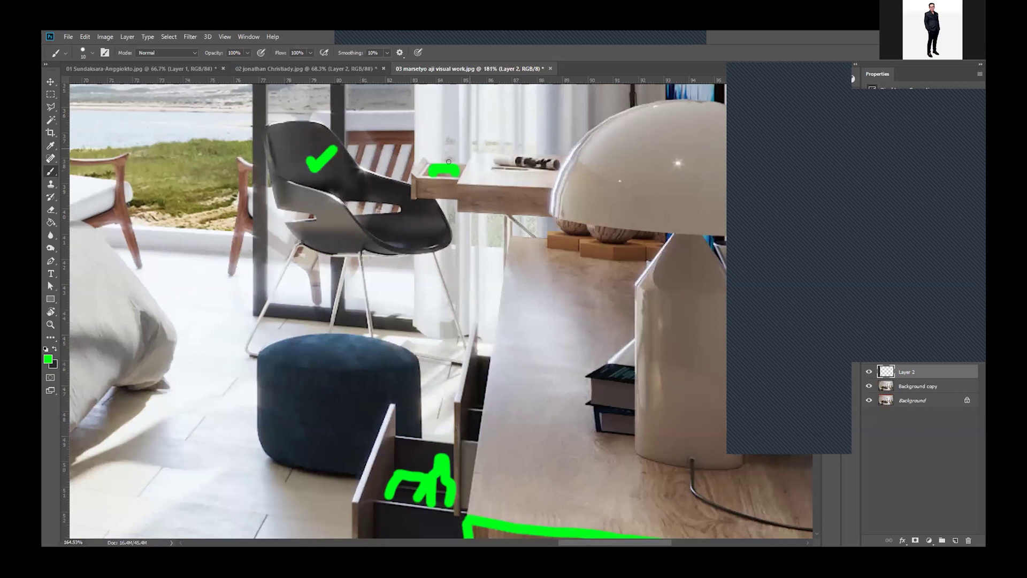
scroll(448, 161, "down", 1)
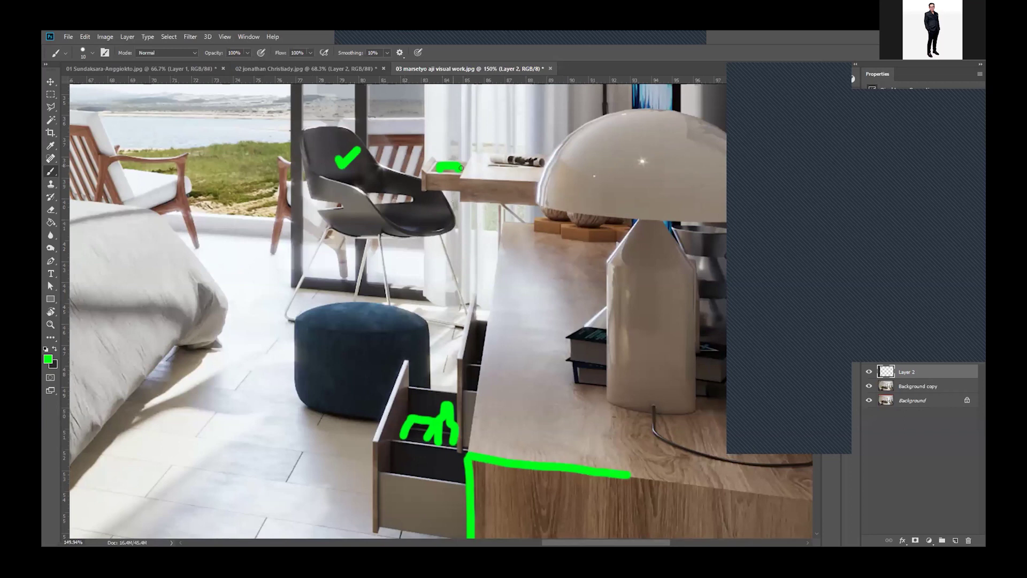
scroll(501, 176, "down", 2)
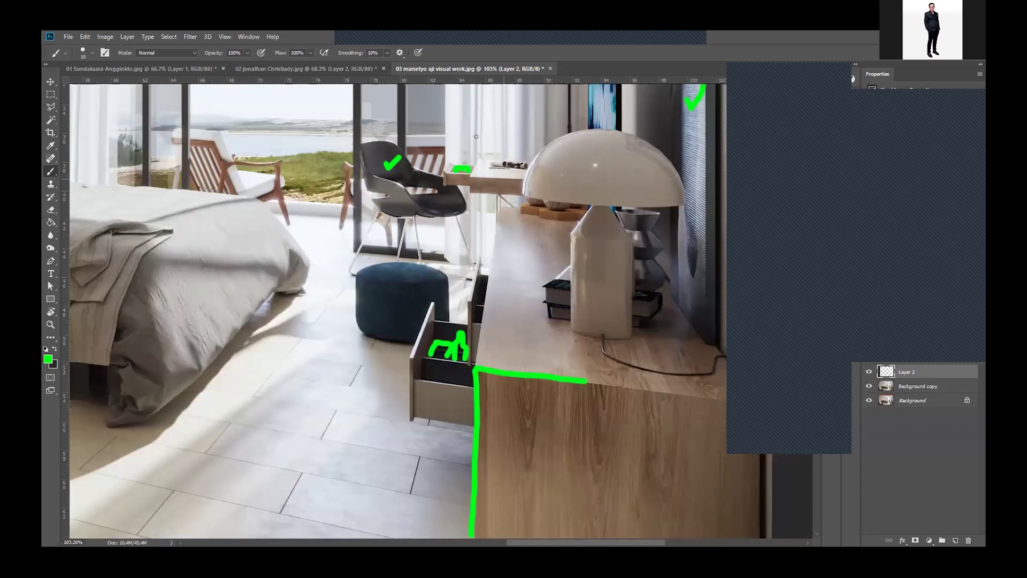
scroll(451, 292, "up", 4)
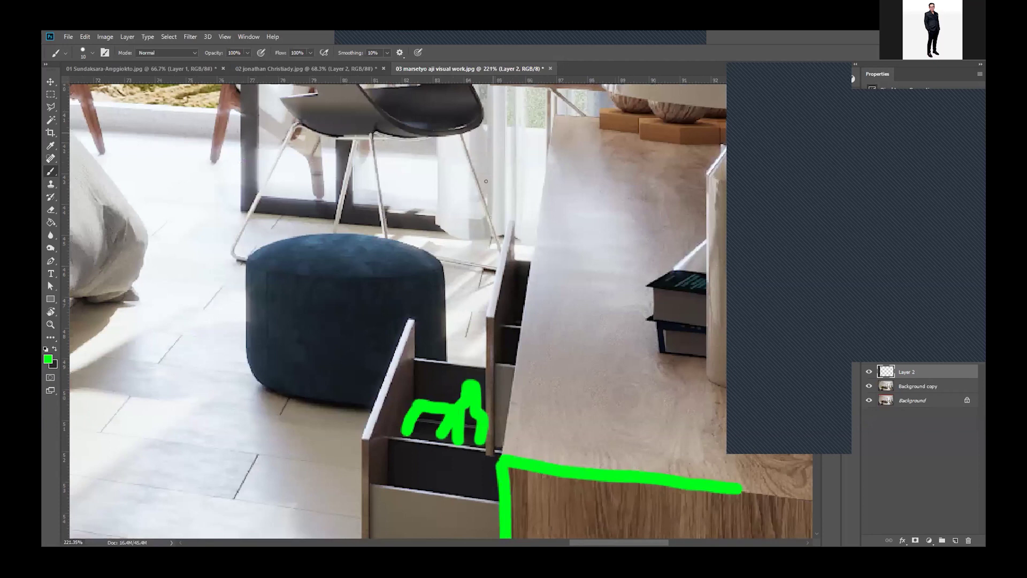
scroll(486, 181, "down", 4)
scroll(473, 153, "up", 5)
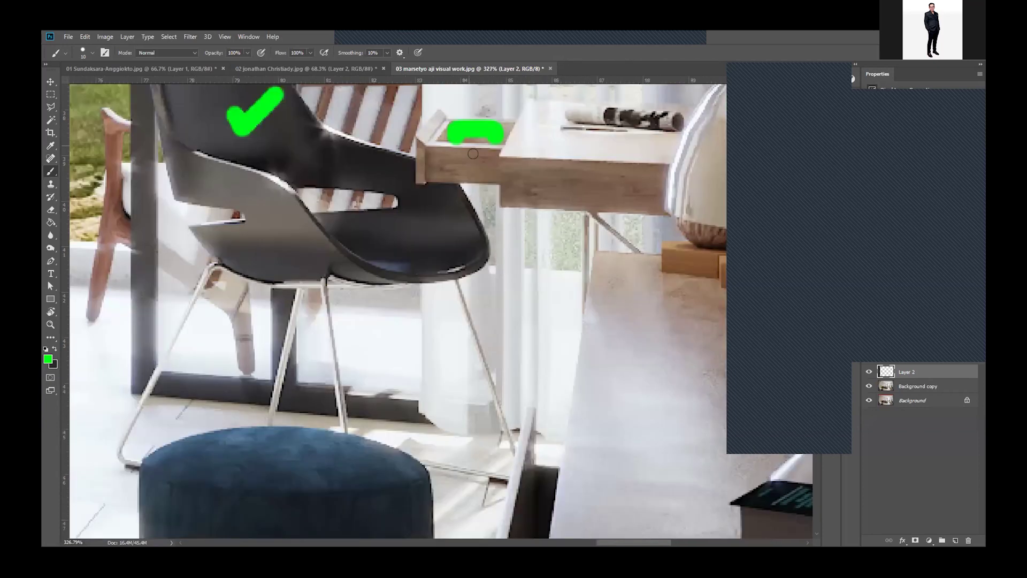
scroll(563, 129, "down", 2)
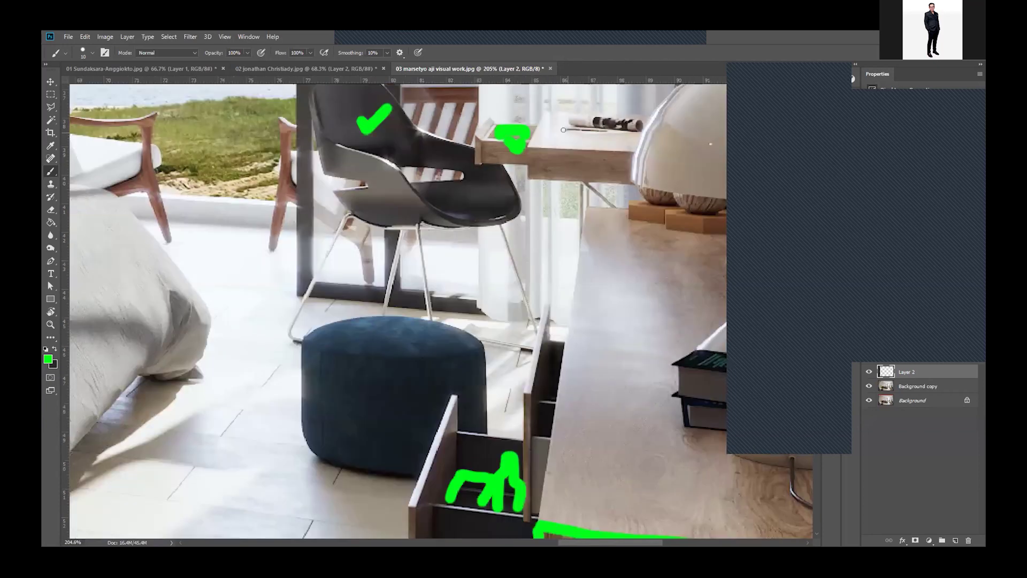
scroll(563, 129, "down", 1)
scroll(556, 140, "down", 1)
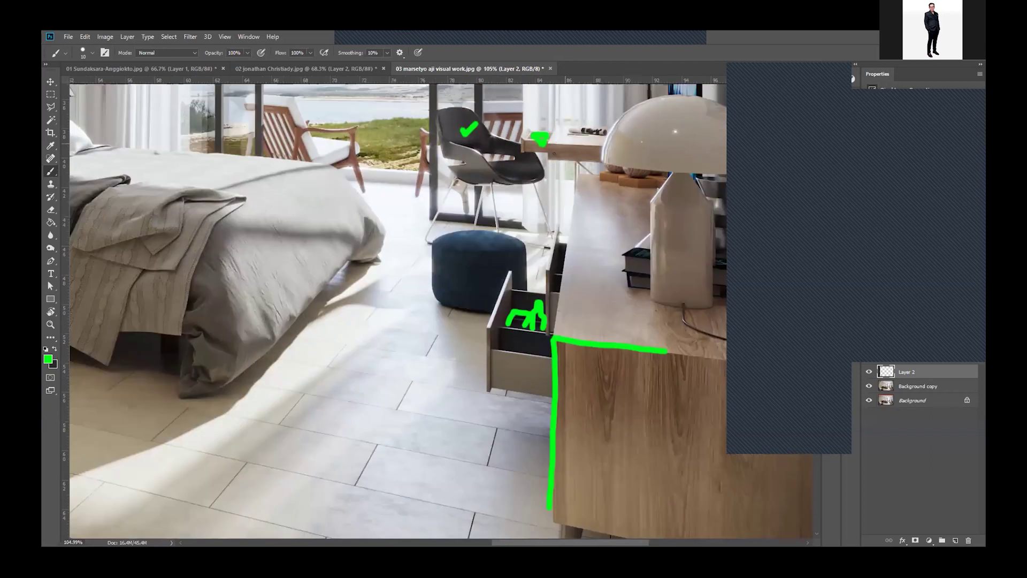
scroll(548, 173, "down", 1)
scroll(548, 174, "down", 1)
scroll(548, 174, "down", 1)
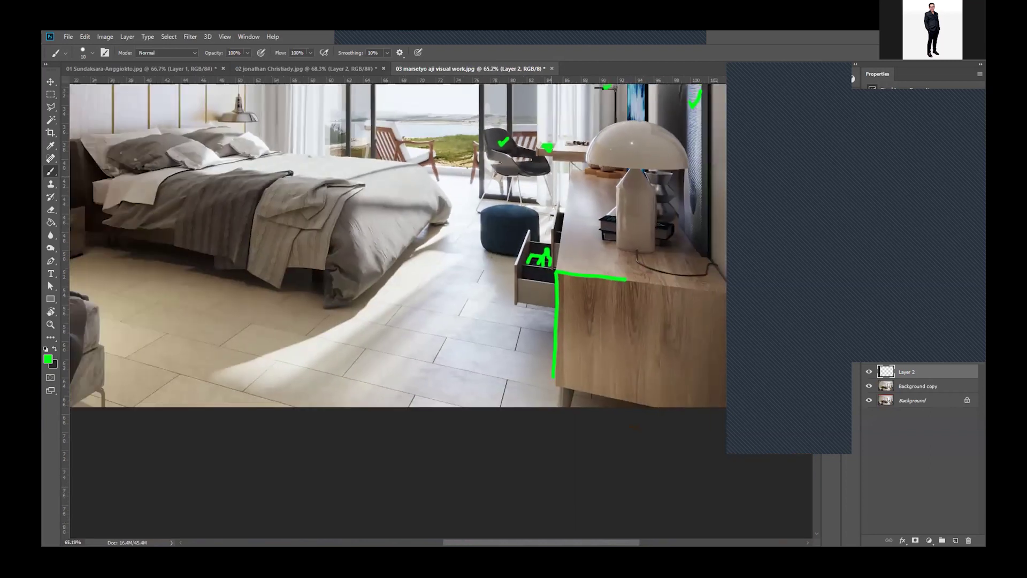
Step: Hand-write a green 1 on the wall panel, mark the desk front, and a 5 on the drawer
scroll(548, 174, "down", 1)
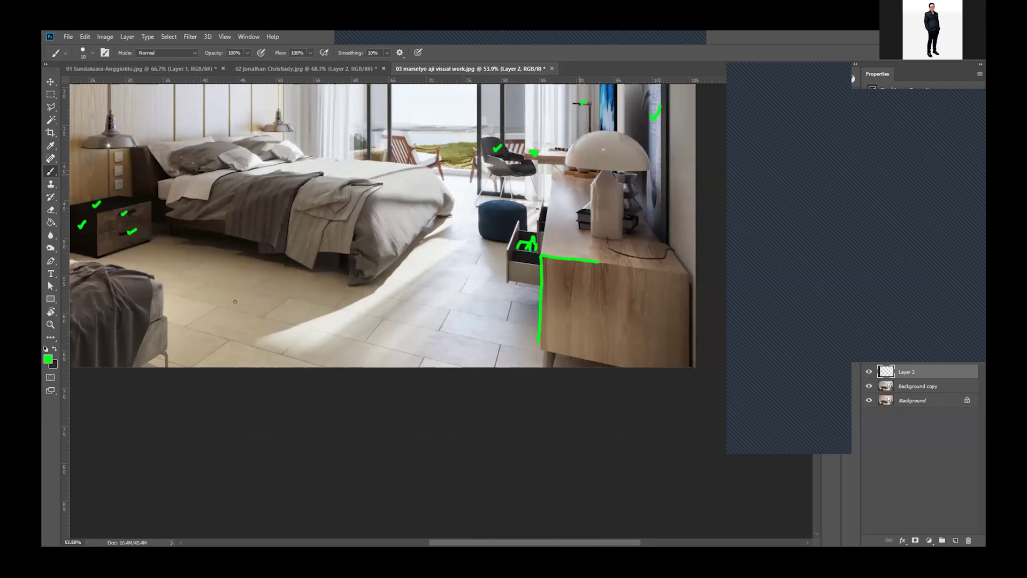
scroll(509, 310, "down", 1)
scroll(519, 294, "down", 1)
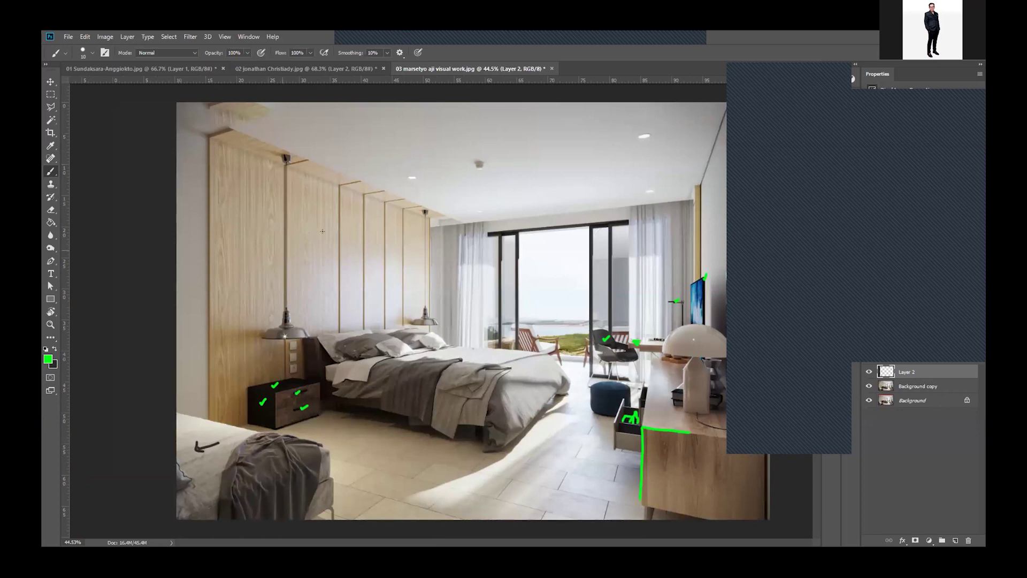
left_click_drag(310, 237, 311, 246)
scroll(583, 303, "up", 5)
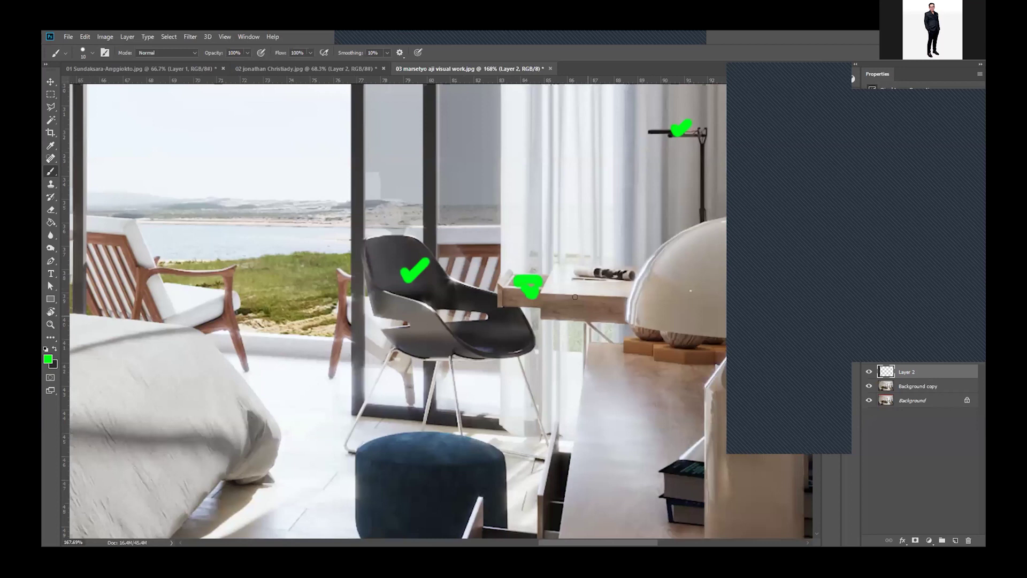
left_click_drag(577, 303, 587, 313)
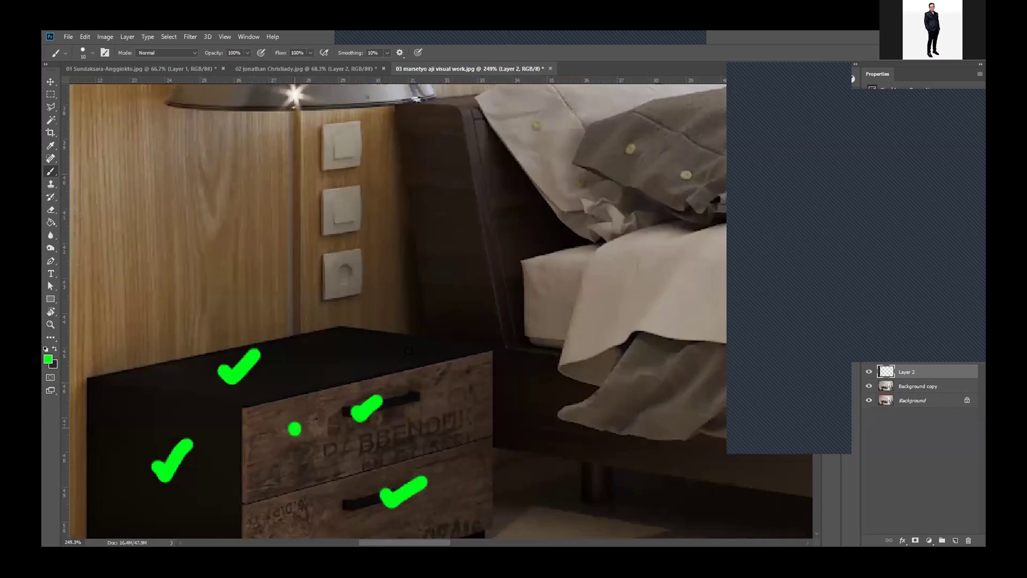
left_click_drag(315, 421, 285, 452)
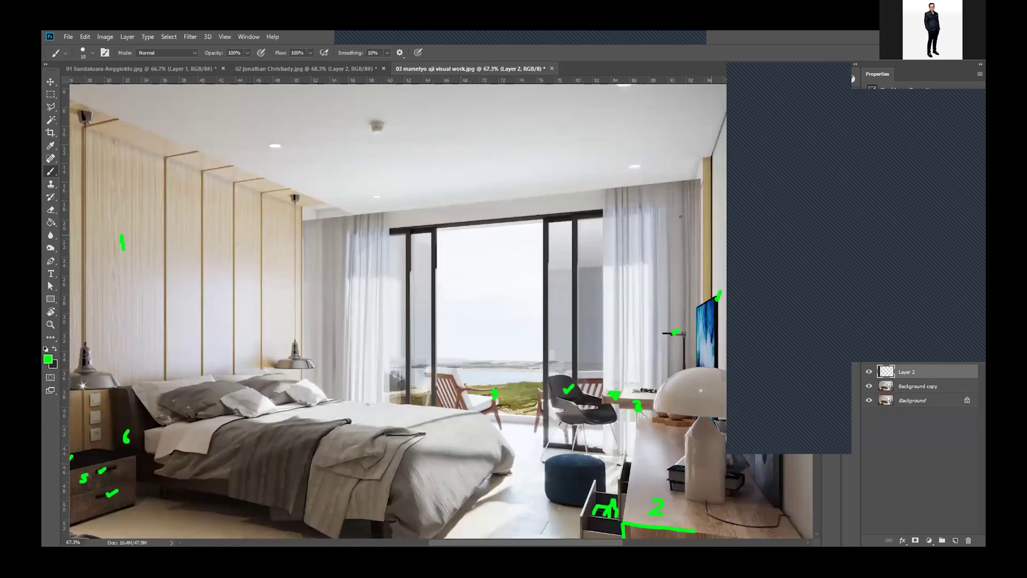
Step: Paint a green 7 on the wooden strip of the right wall above the TV
scroll(705, 230, "up", 3)
mouse_move(700, 232)
left_mouse_down()
mouse_move(717, 231)
mouse_move(708, 265)
left_mouse_up()
scroll(680, 193, "down", 3)
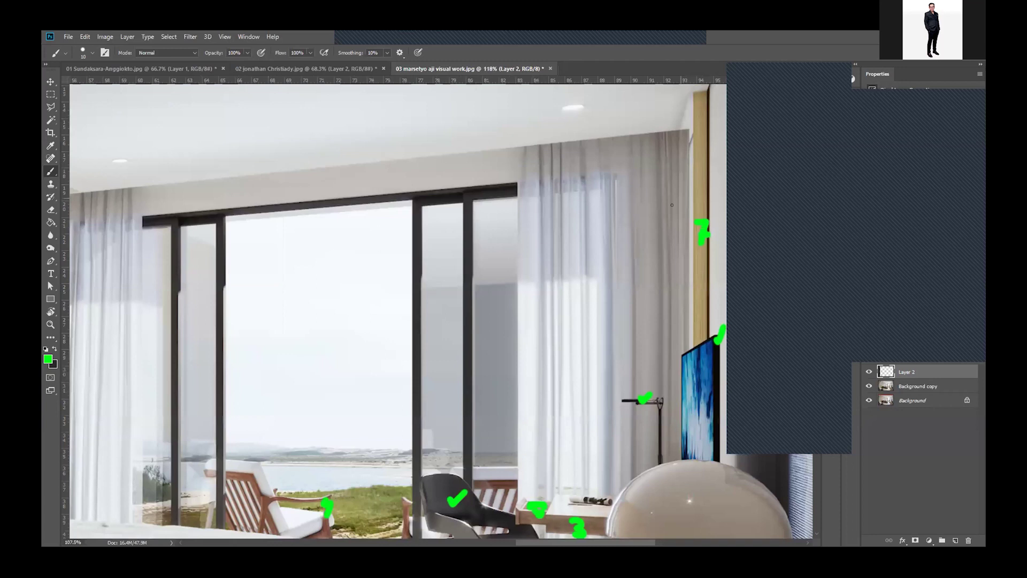
scroll(672, 204, "down", 2)
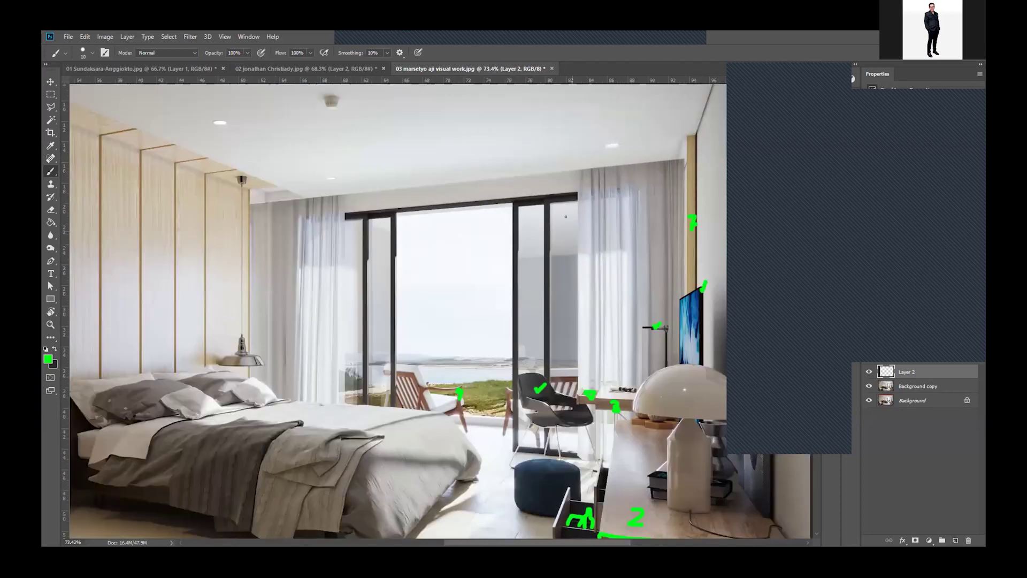
scroll(508, 207, "down", 2)
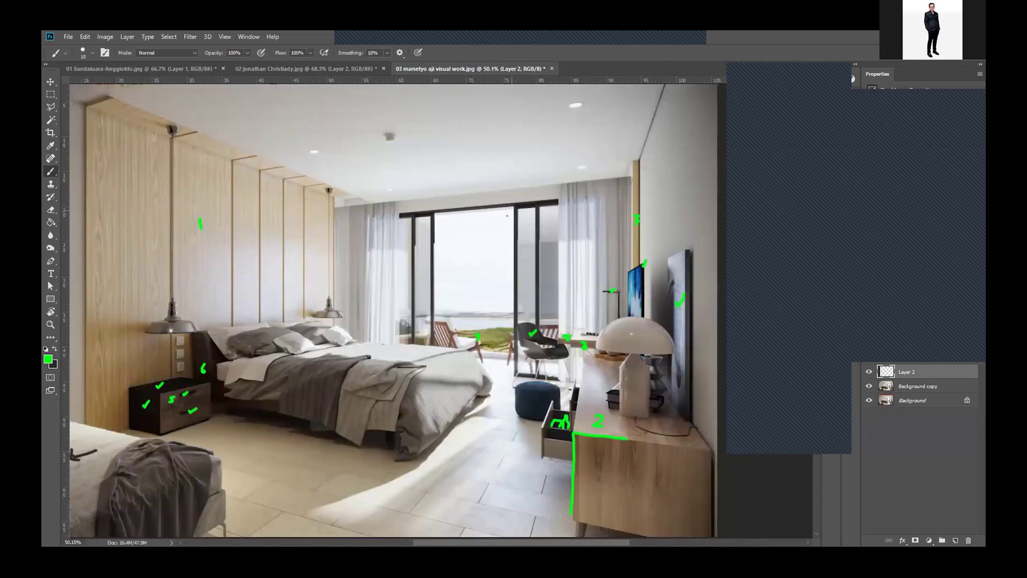
scroll(506, 216, "down", 1)
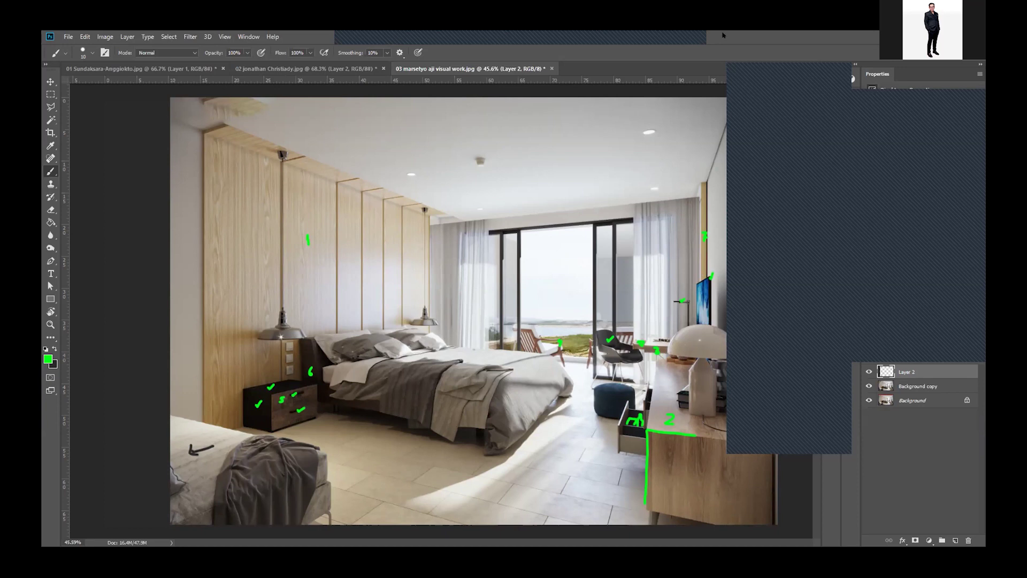
Step: Tick the blue ottoman and the black chair's seat in green
scroll(687, 390, "up", 2)
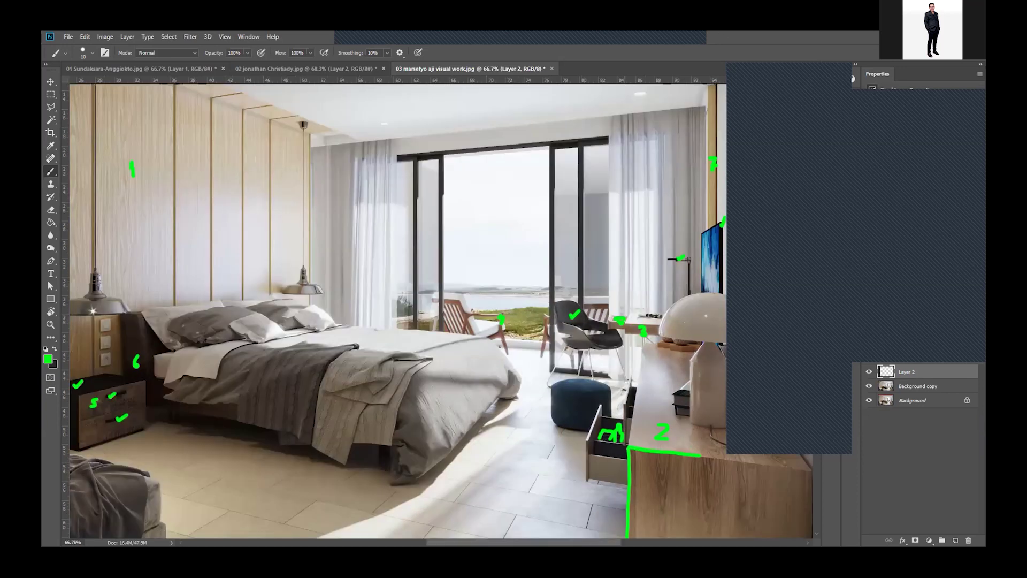
scroll(360, 310, "down", 1)
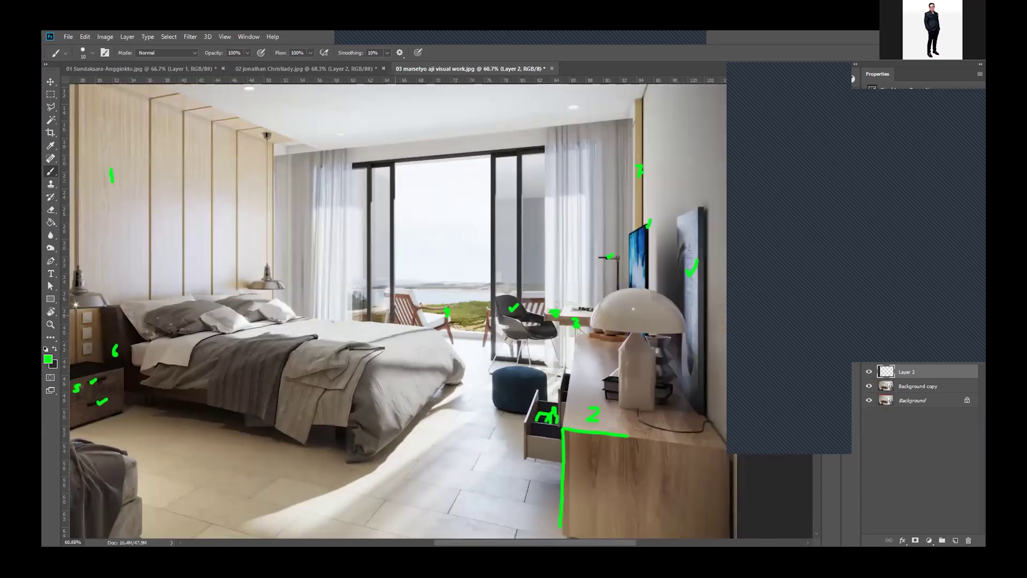
scroll(390, 310, "up", 1)
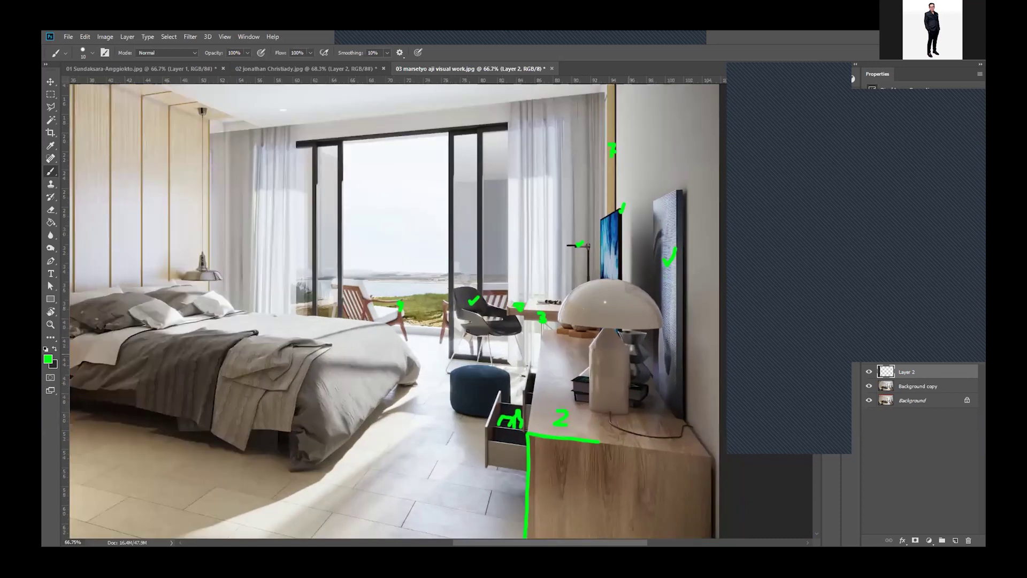
scroll(540, 341, "up", 4)
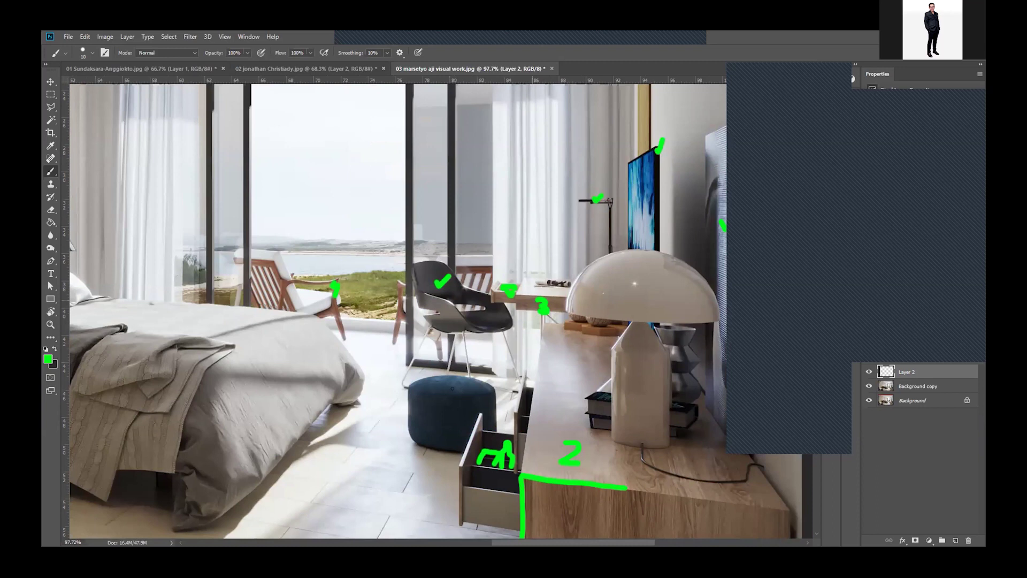
left_click_drag(439, 392, 461, 385)
left_click_drag(467, 321, 489, 313)
Step: Add a green checkmark on the white table lamp's shade
scroll(541, 293, "up", 3)
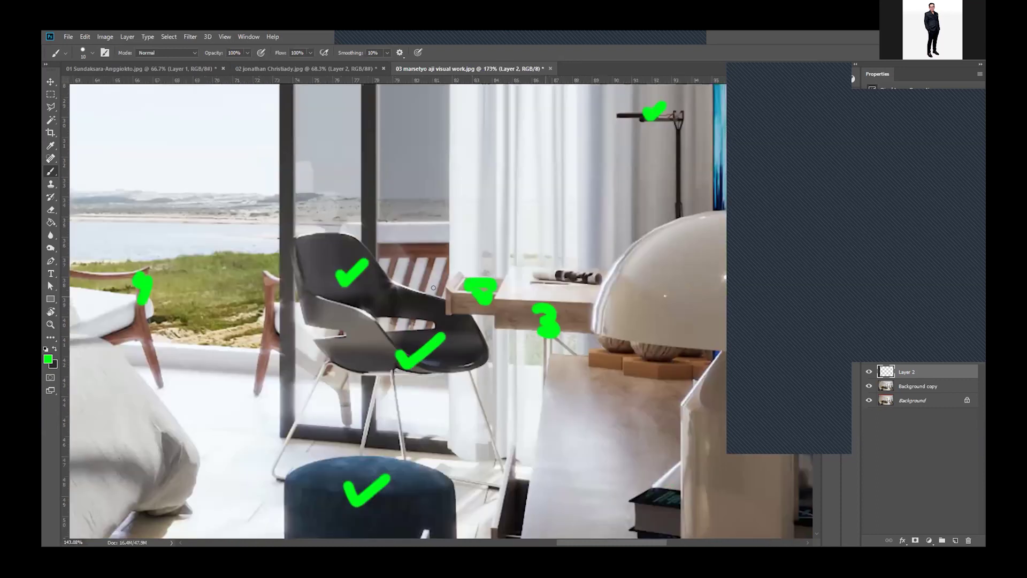
scroll(424, 381, "down", 1)
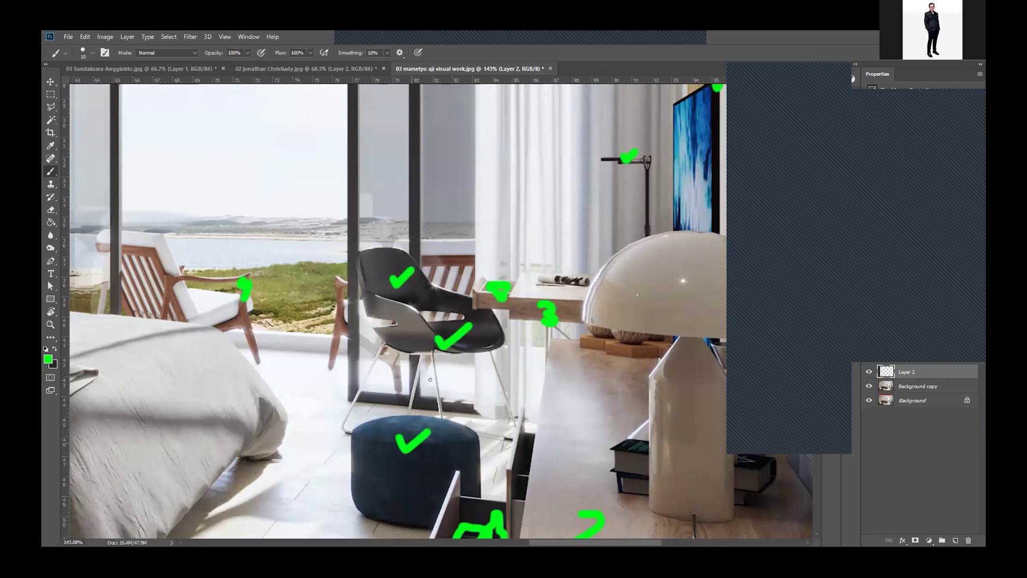
scroll(430, 379, "down", 3)
scroll(430, 379, "up", 1)
scroll(459, 361, "down", 2)
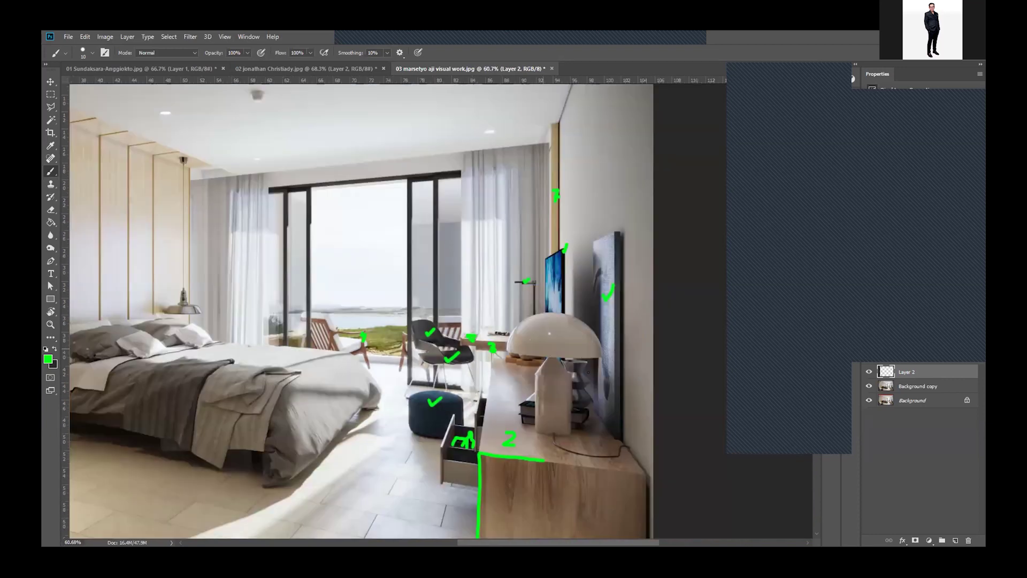
scroll(570, 341, "up", 2)
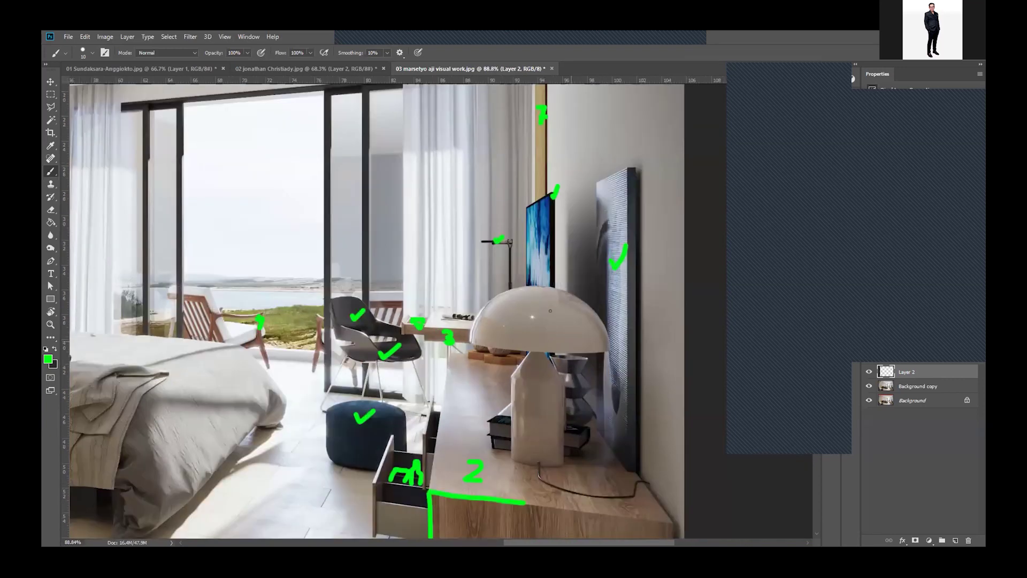
left_click_drag(555, 315, 583, 299)
Step: Zoom in on the pendant lamps and dab a green brush dot beside the right lamp shade
scroll(374, 310, "down", 3)
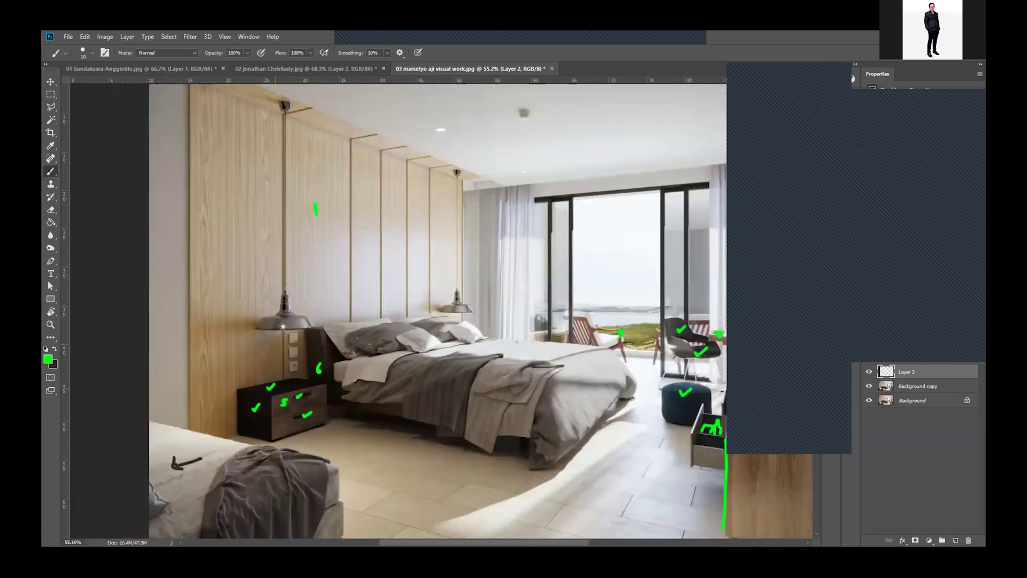
scroll(331, 361, "down", 2)
scroll(647, 317, "up", 3)
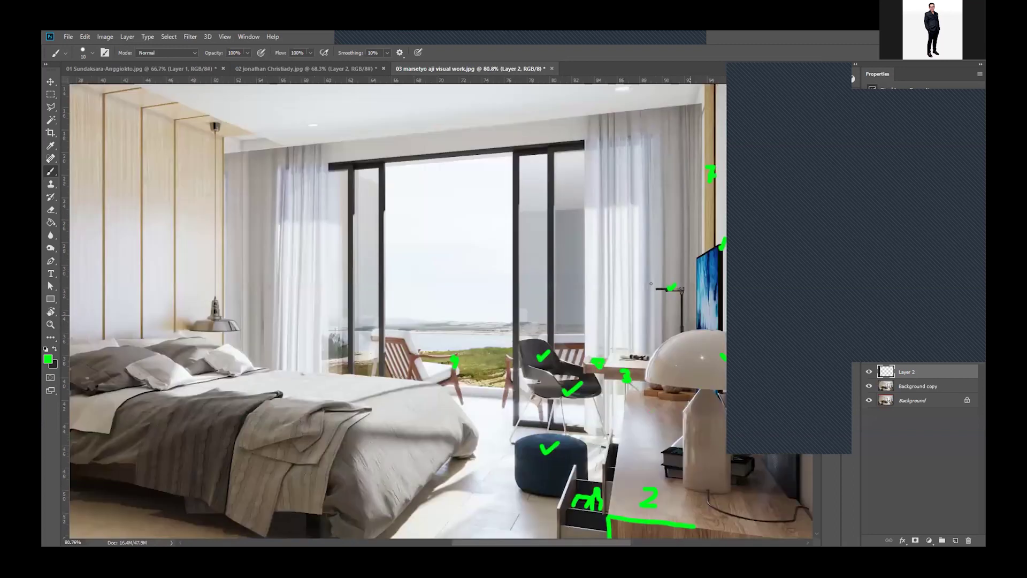
scroll(539, 332, "down", 1)
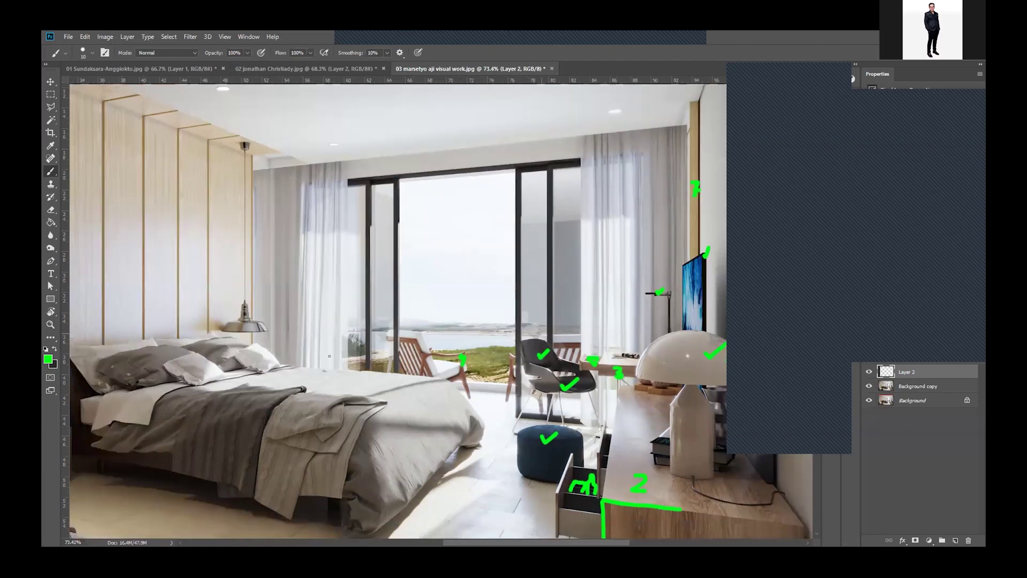
scroll(636, 271, "down", 1)
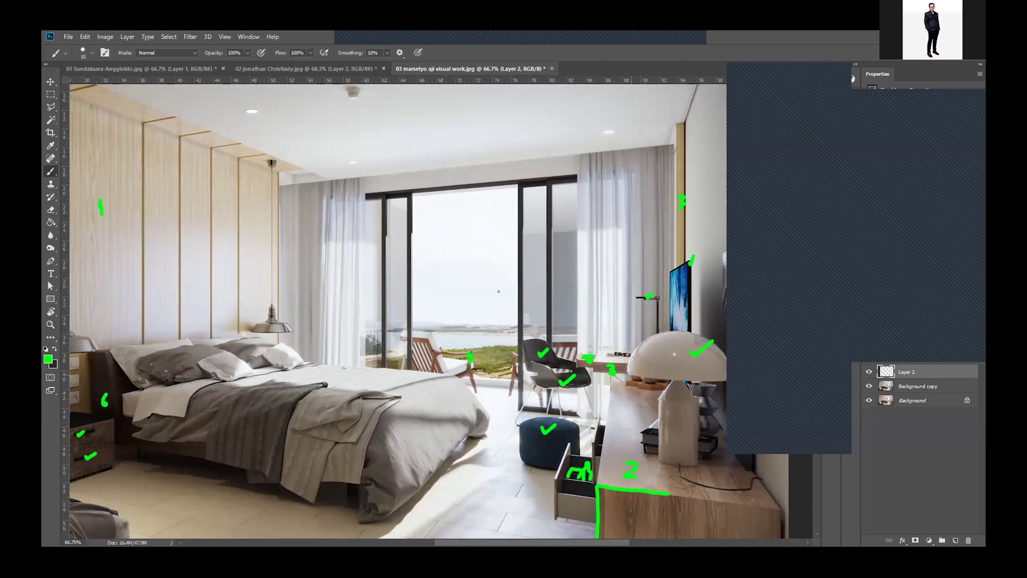
scroll(498, 291, "down", 2)
scroll(348, 331, "up", 2)
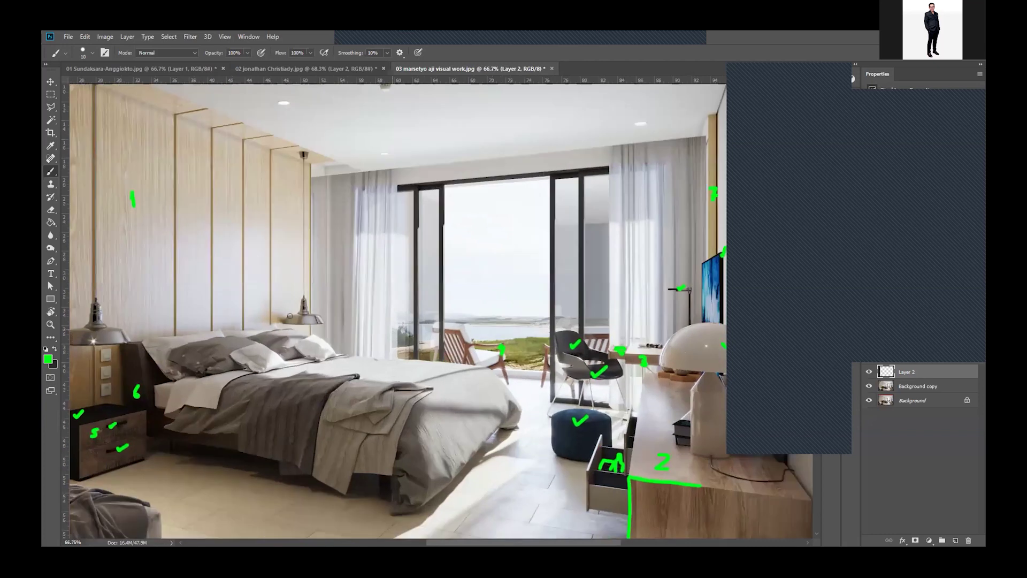
scroll(289, 316, "up", 10)
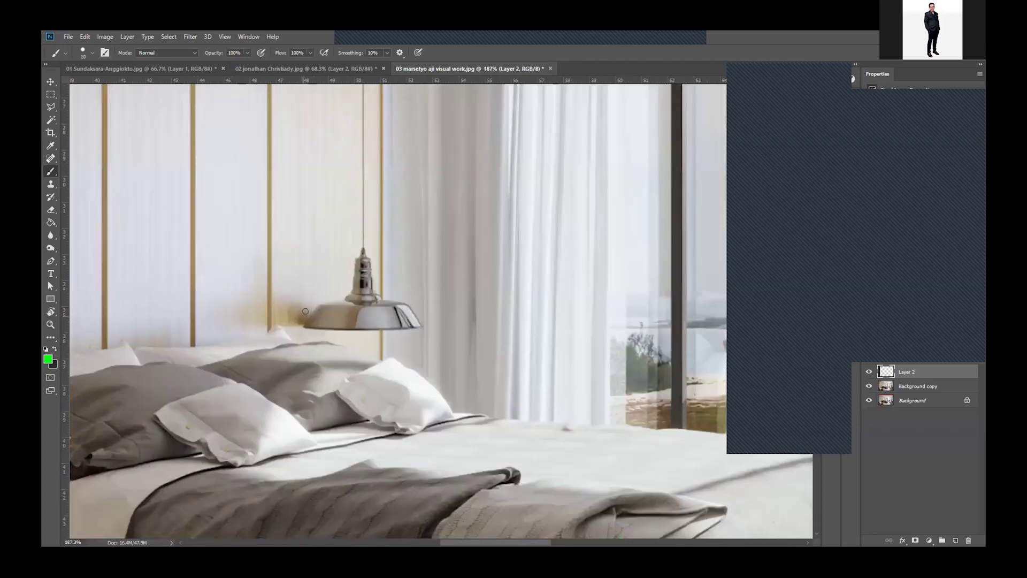
left_click(330, 295)
Step: Zoom back out to view the whole bedroom render with the new dot
scroll(453, 283, "down", 3)
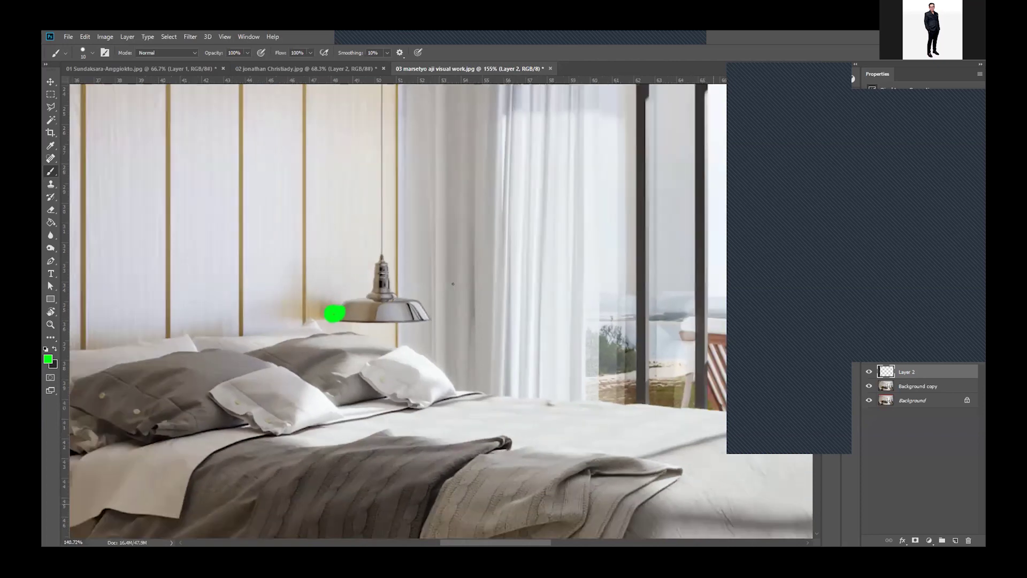
scroll(224, 300, "left", 5)
scroll(257, 324, "up", 3)
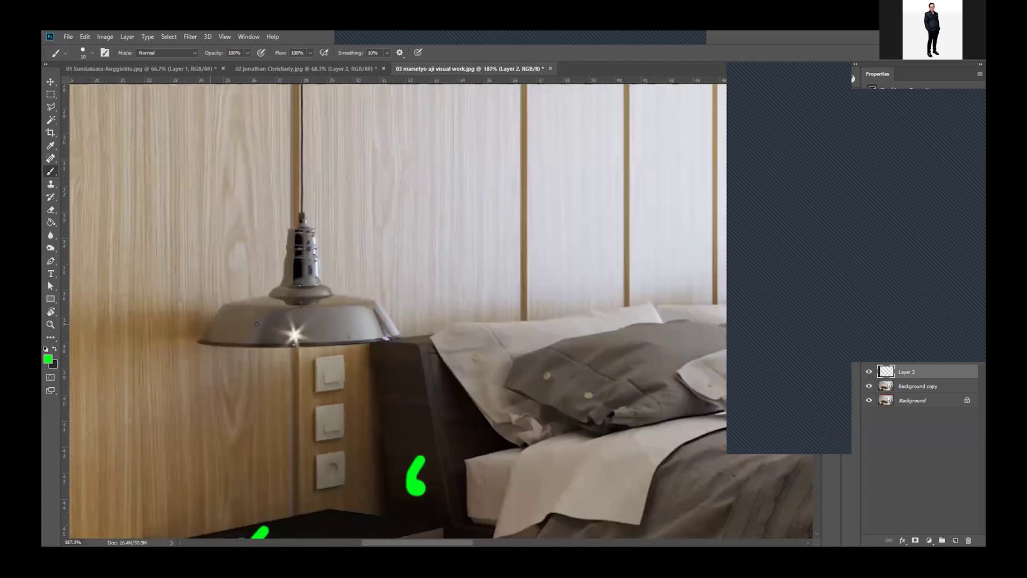
scroll(236, 318, "down", 5)
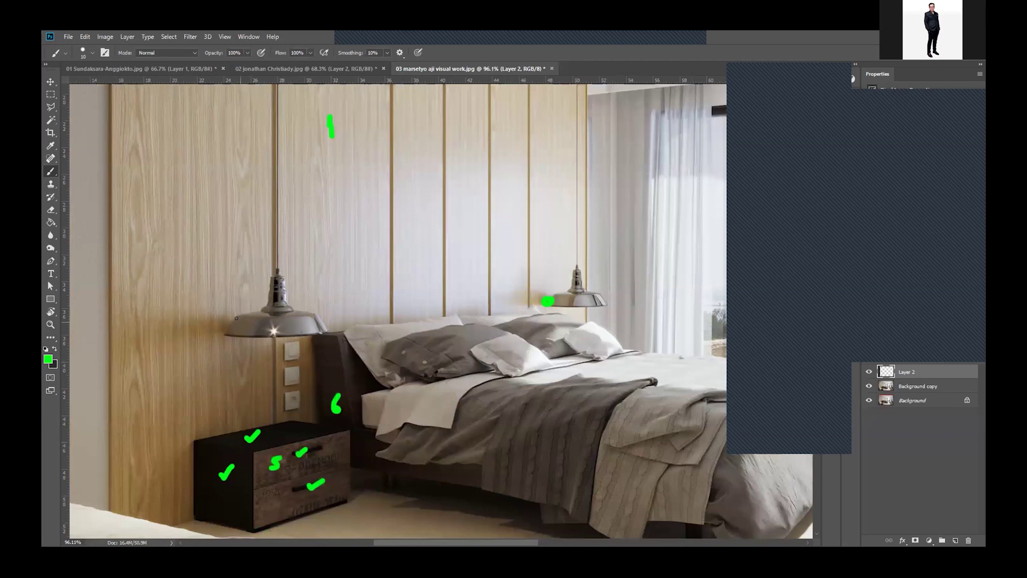
scroll(239, 318, "down", 2)
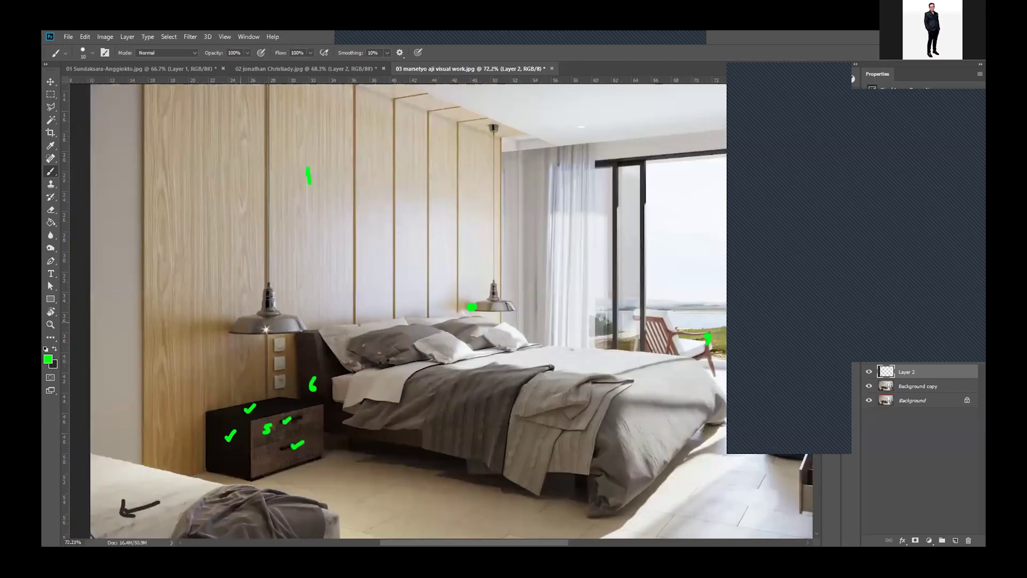
scroll(611, 364, "up", 1)
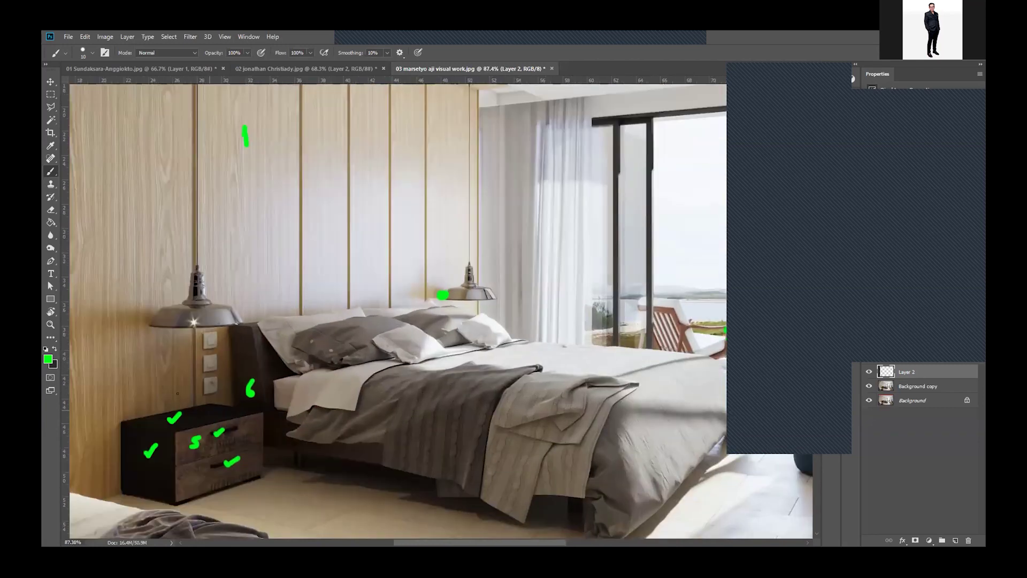
scroll(236, 396, "down", 2)
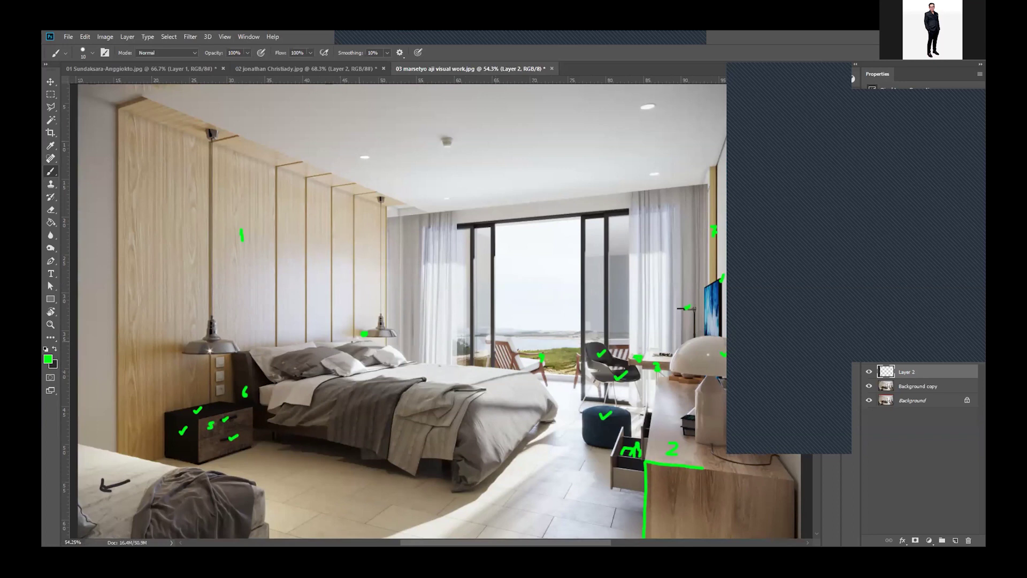
Step: Mark the bedspread and sketch two green strokes at the bed's foot corner
scroll(493, 397, "up", 2)
scroll(493, 396, "up", 3)
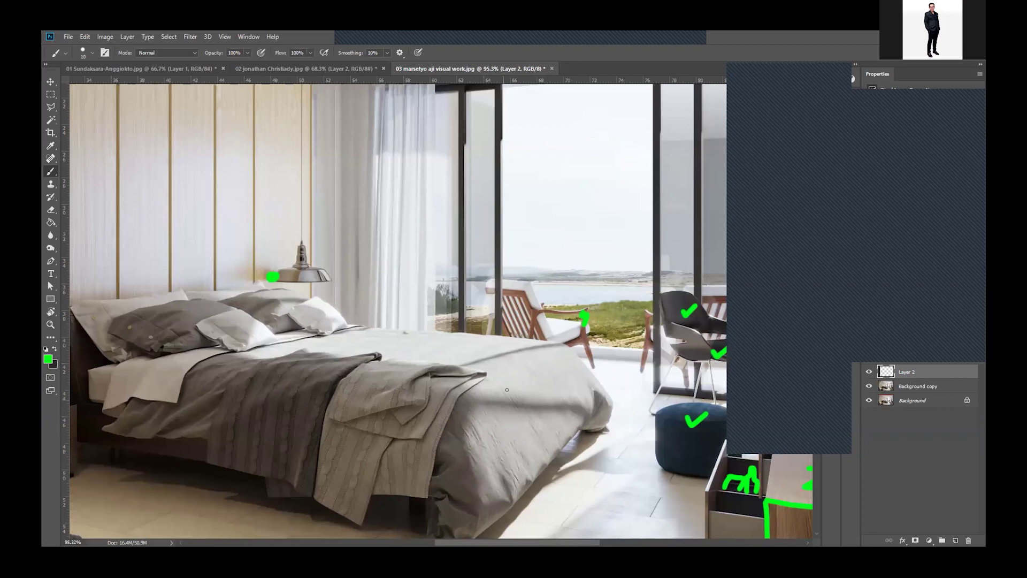
scroll(562, 340, "down", 2)
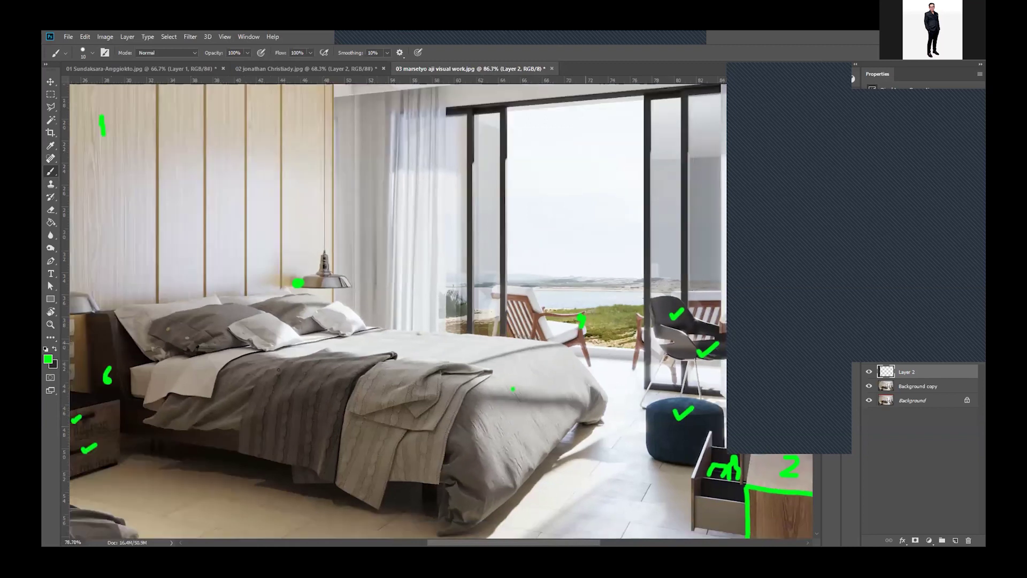
scroll(578, 445, "up", 1)
left_click_drag(545, 409, 549, 420)
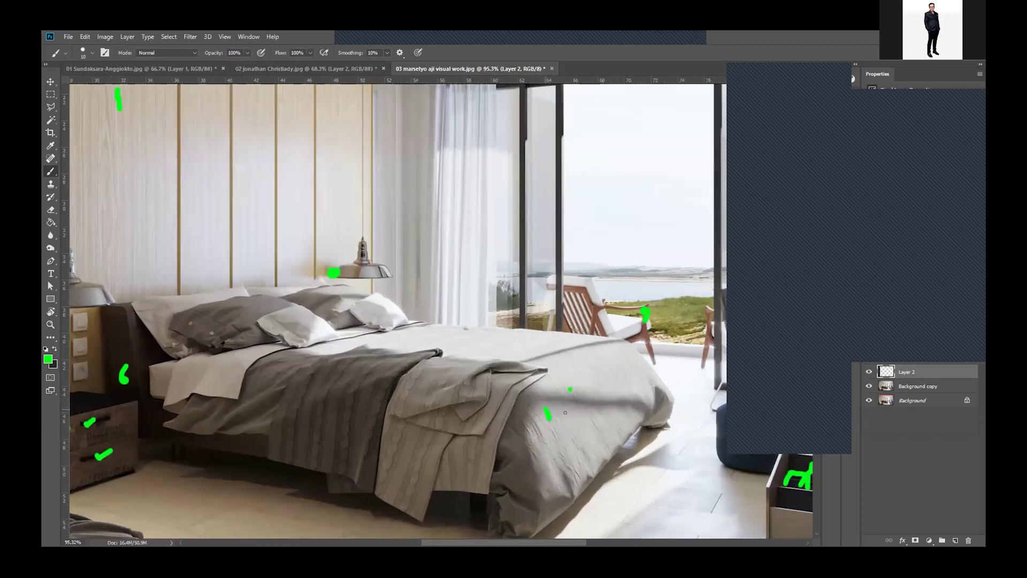
left_click_drag(618, 352, 536, 432)
mouse_move(524, 394)
left_mouse_down()
mouse_move(541, 434)
mouse_move(503, 442)
left_mouse_up()
Step: Outline the folded sheet from its front edge up across the pillows
left_click_drag(188, 405, 172, 402)
left_click_drag(177, 365, 248, 357)
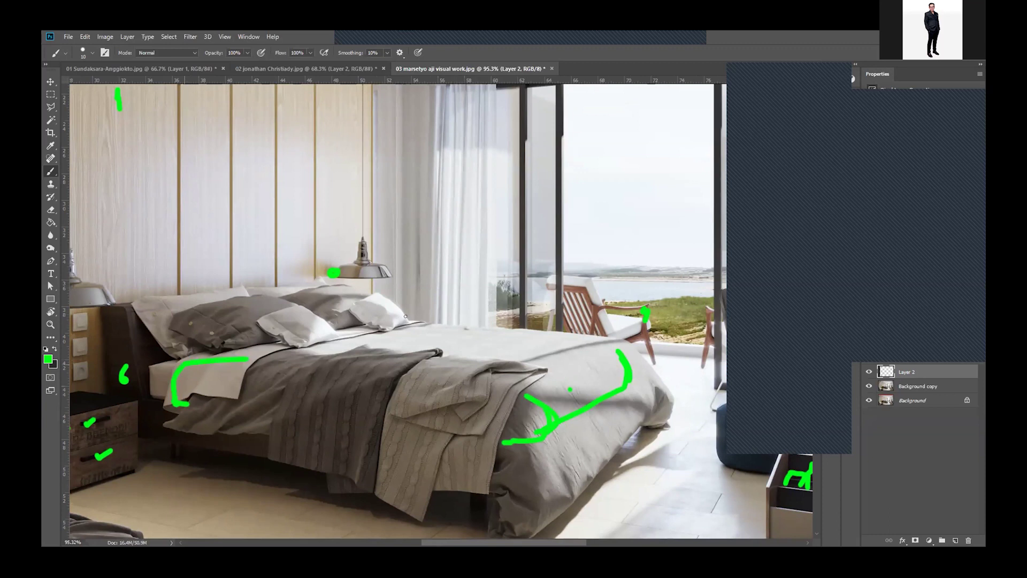
mouse_move(224, 357)
left_mouse_down()
mouse_move(186, 328)
mouse_move(211, 316)
left_mouse_up()
scroll(187, 322, "up", 5)
Step: Paint a cross and heart-shaped green dabs on the grey pillow
left_click_drag(105, 273, 103, 295)
left_click_drag(141, 338, 142, 352)
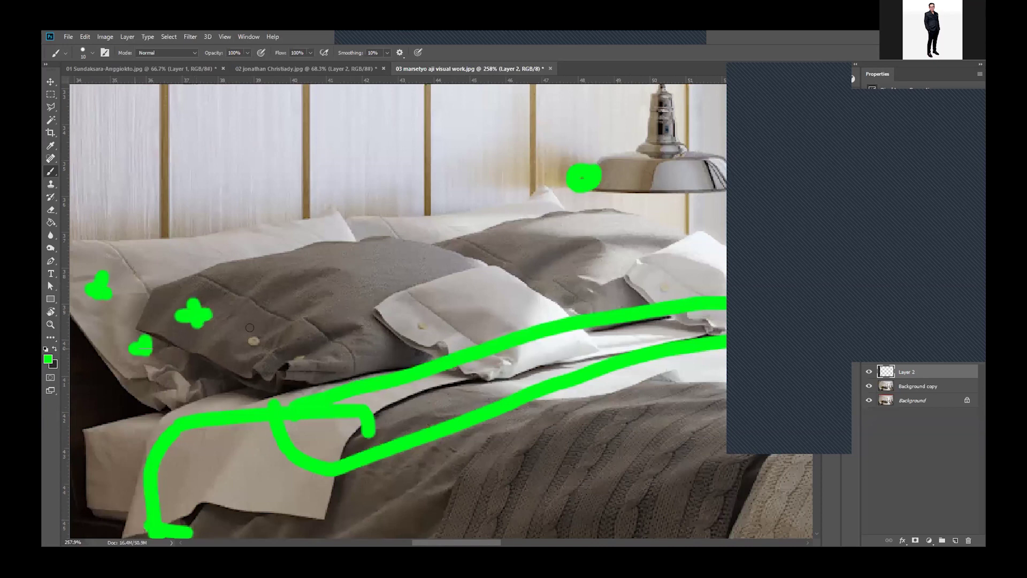
left_click_drag(249, 329, 251, 348)
left_click_drag(144, 348, 166, 348)
left_click_drag(257, 336, 230, 347)
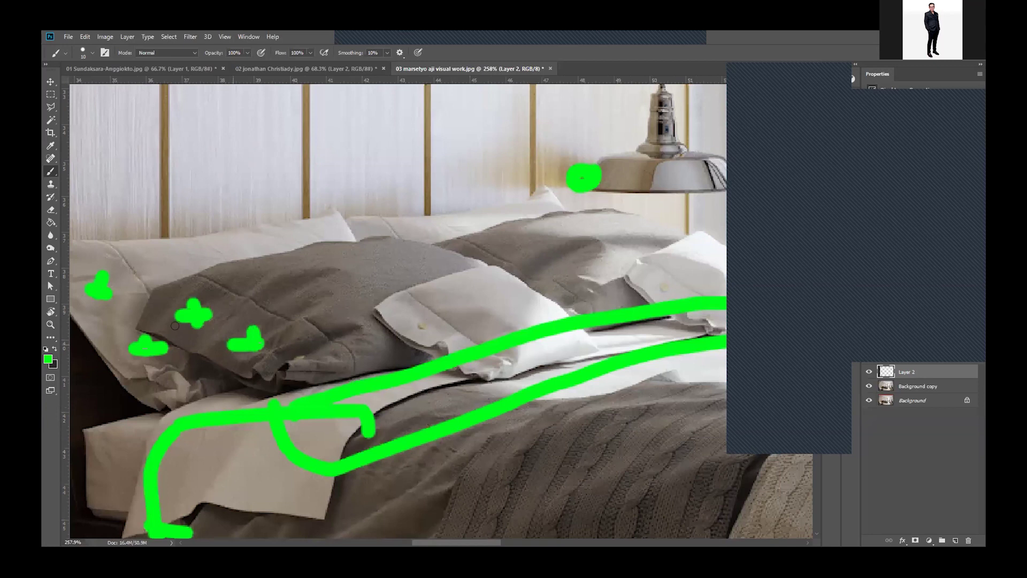
Step: Dab green marks on the left and right white pillows
scroll(176, 324, "down", 2)
left_click_drag(353, 321, 357, 329)
left_click_drag(532, 288, 538, 300)
scroll(538, 294, "up", 3)
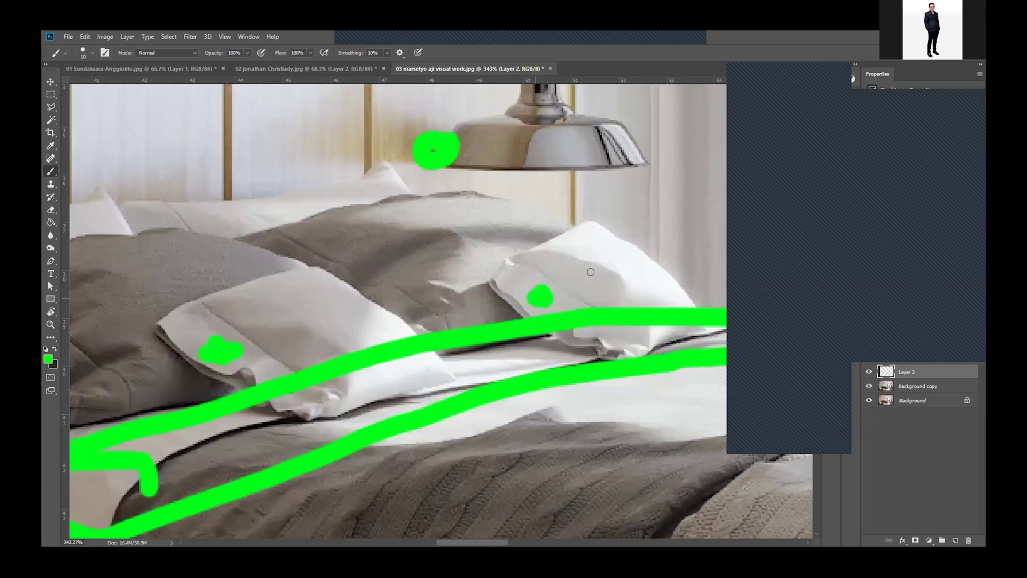
scroll(258, 317, "down", 2)
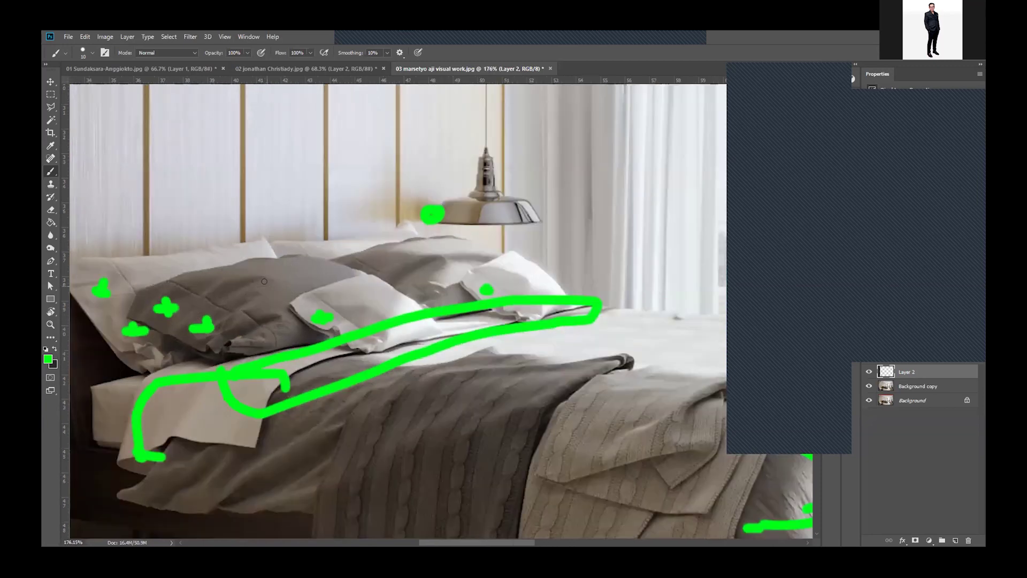
scroll(377, 263, "down", 3)
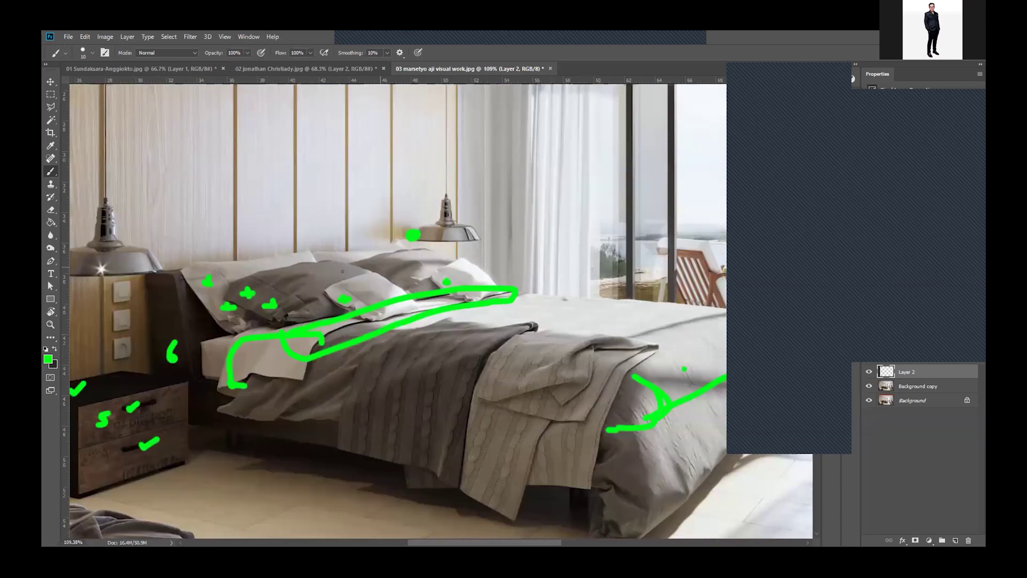
scroll(343, 271, "down", 2)
scroll(407, 320, "up", 2)
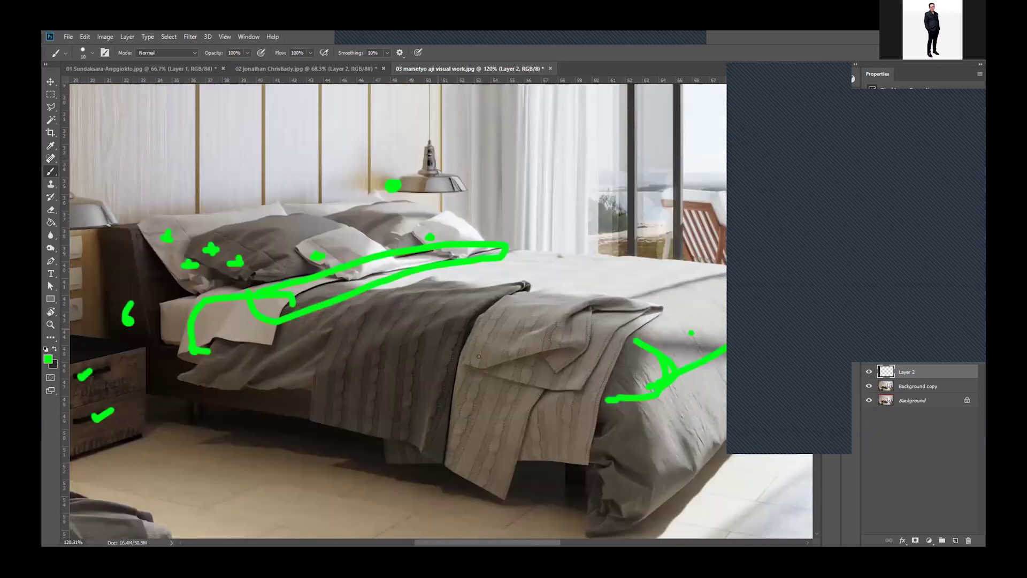
Step: Glance at the second bedroom image, then return to the third render
left_click(305, 72)
key("ctrl+Tab")
scroll(515, 326, "down", 2)
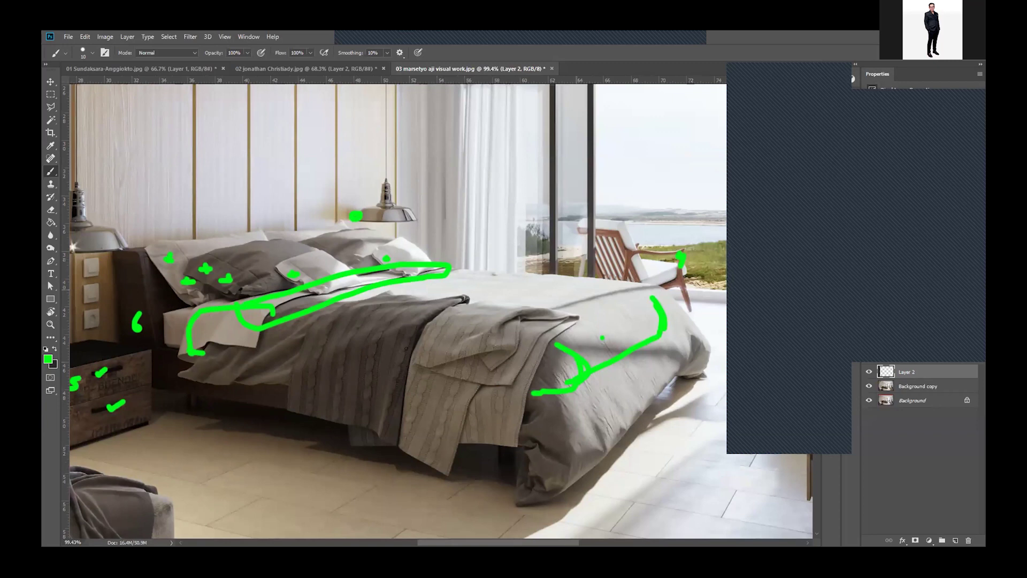
Step: Outline the throw's side, top and vertical edges across the bed, then zoom out
mouse_move(345, 397)
left_mouse_down()
mouse_move(376, 407)
mouse_move(610, 281)
left_mouse_up()
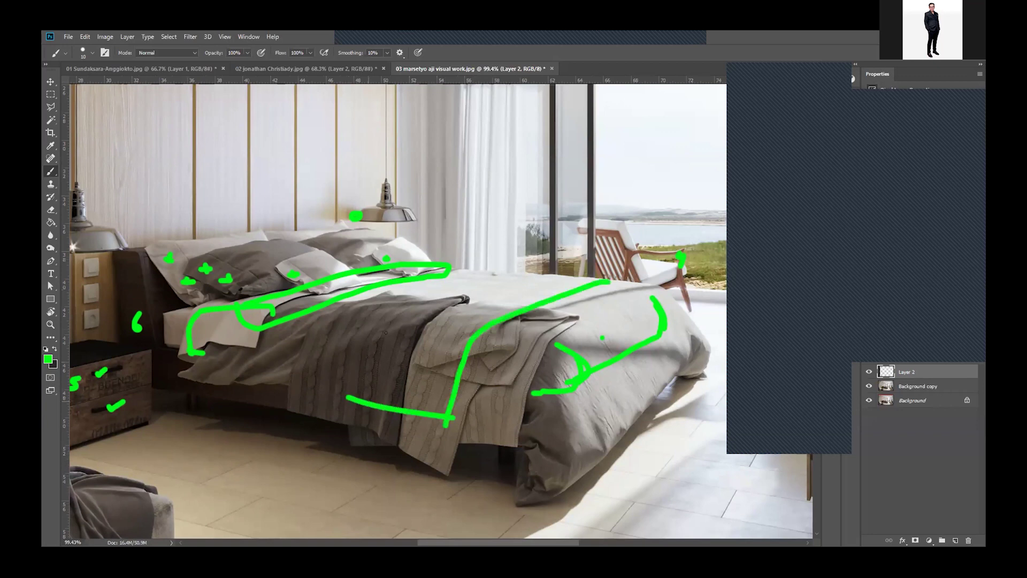
mouse_move(369, 401)
left_mouse_down()
mouse_move(530, 277)
mouse_move(610, 278)
left_mouse_up()
mouse_move(480, 302)
left_mouse_down()
mouse_move(516, 284)
mouse_move(521, 307)
mouse_move(562, 292)
left_mouse_up()
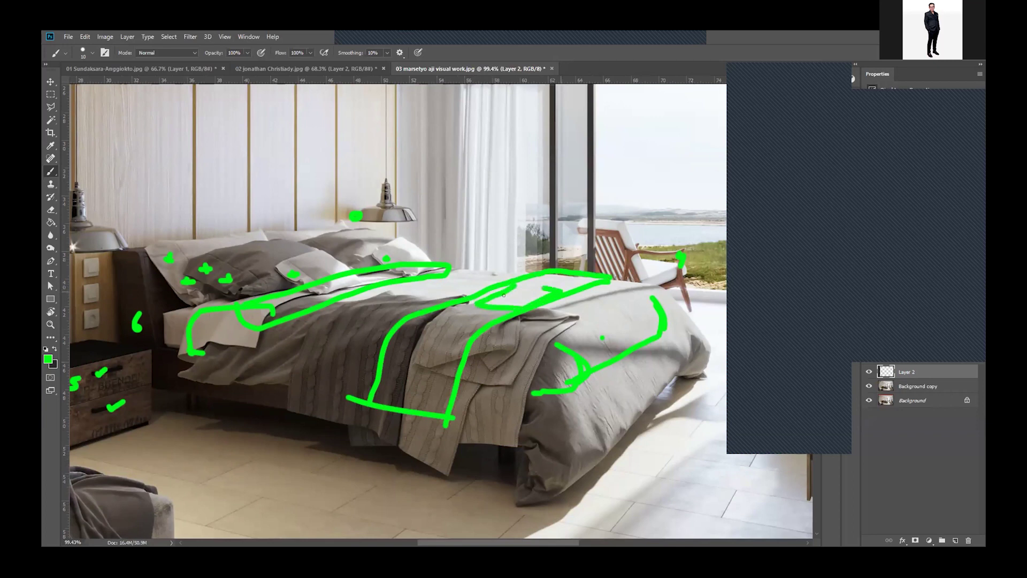
left_click_drag(509, 262, 514, 300)
scroll(496, 273, "up", 2)
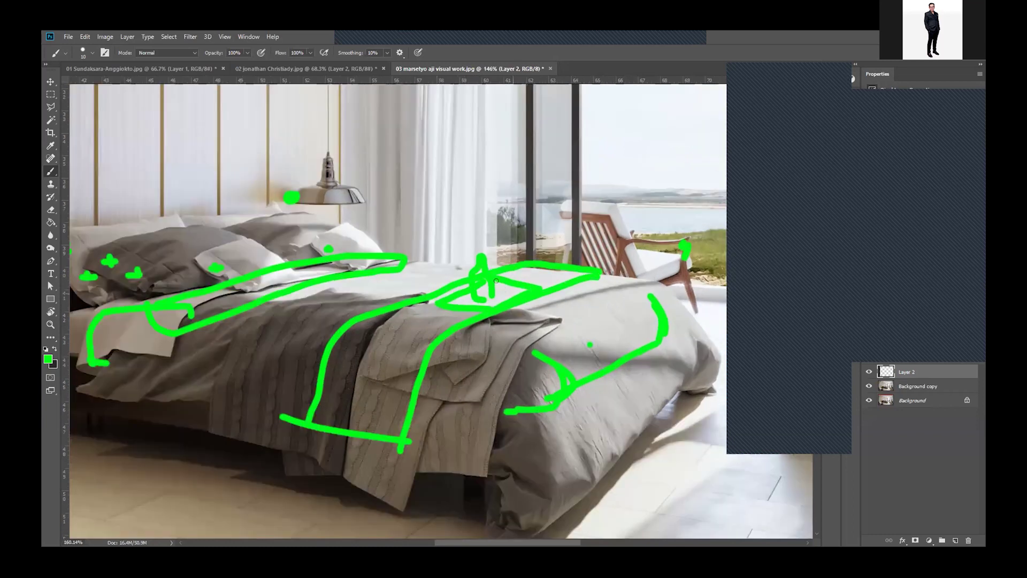
scroll(496, 281, "down", 1)
scroll(495, 279, "down", 1)
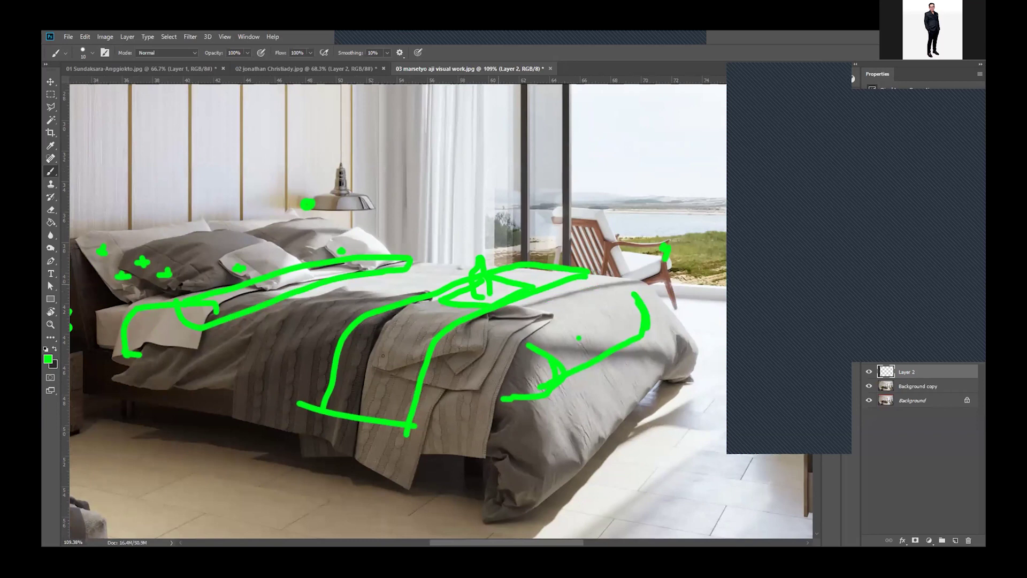
scroll(369, 326, "down", 1)
scroll(548, 348, "up", 1)
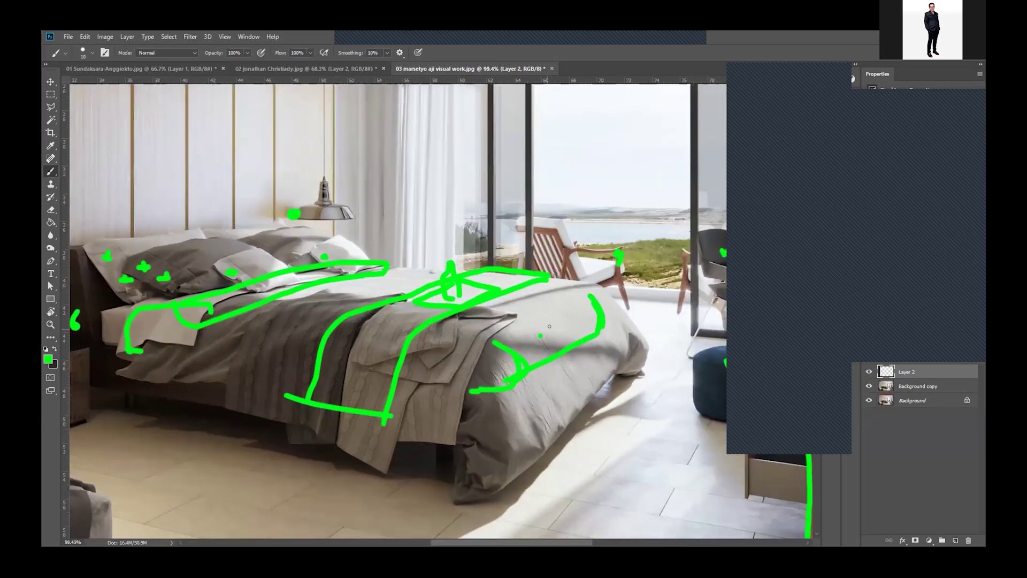
scroll(348, 302, "down", 5)
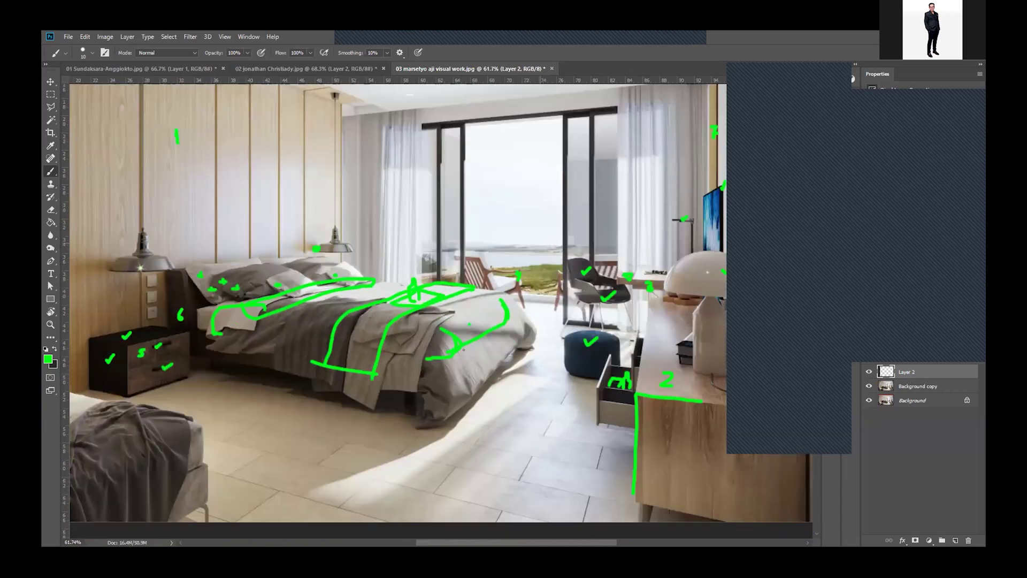
Step: Circle the ceiling downlight in green and touch up the mark beside it
scroll(464, 350, "down", 2)
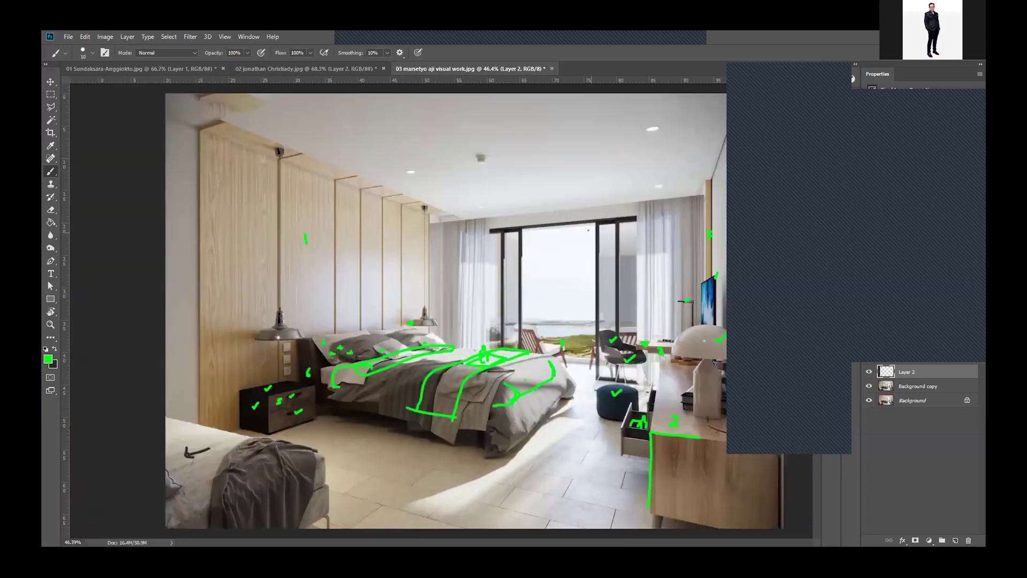
scroll(416, 144, "up", 2)
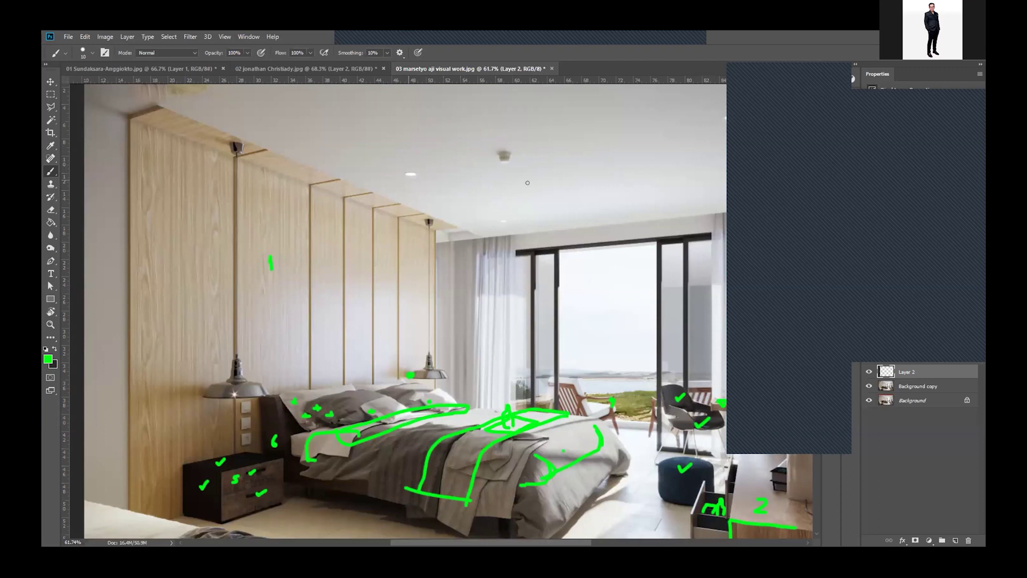
scroll(525, 138, "up", 3)
left_click_drag(527, 138, 554, 165)
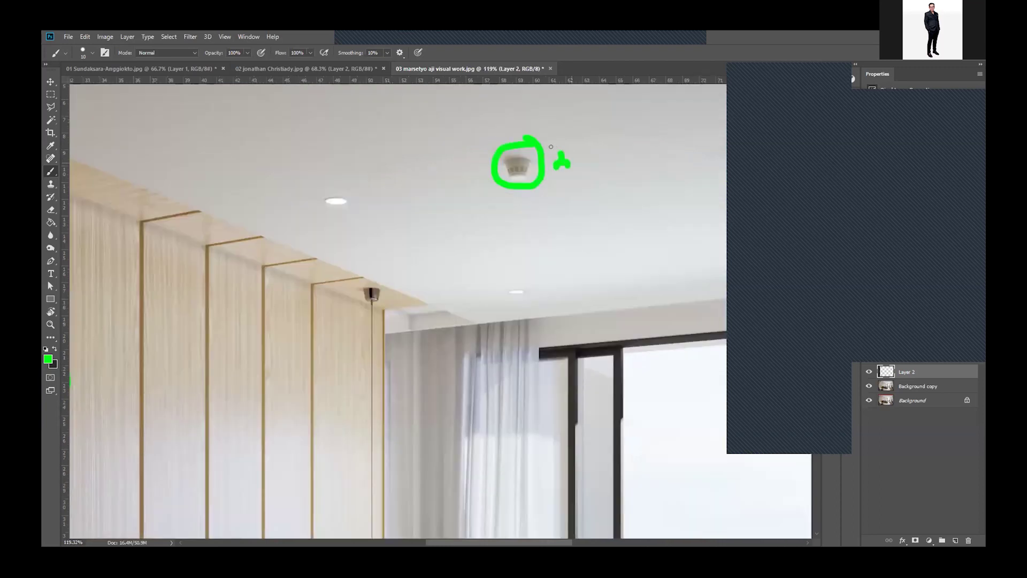
left_click_drag(559, 147, 559, 148)
Step: Label the small ceiling light '1', sketch a light cone and outline the pillows
scroll(475, 161, "down", 2)
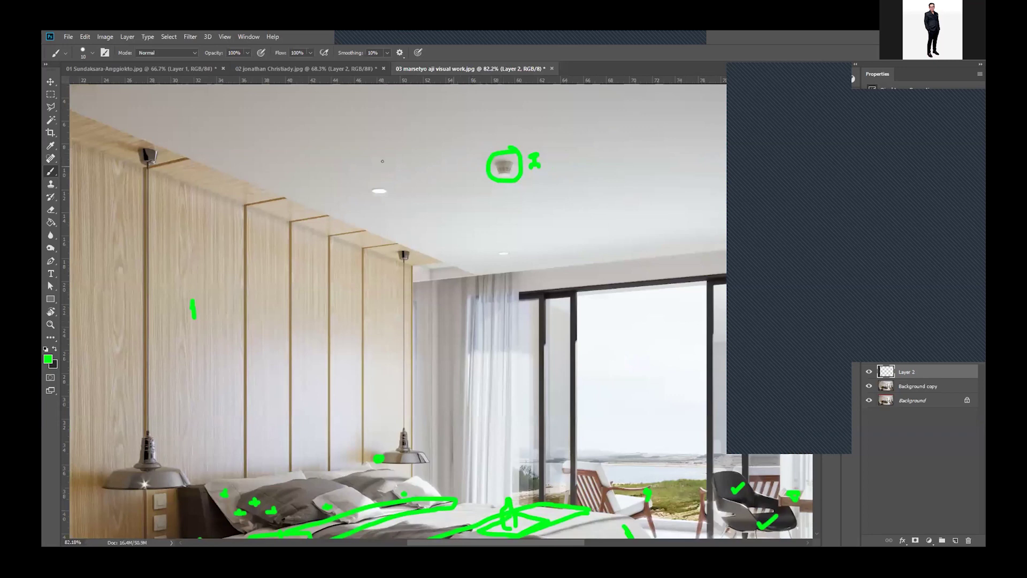
scroll(377, 181, "down", 1)
left_click_drag(381, 170, 382, 187)
scroll(392, 315, "down", 2)
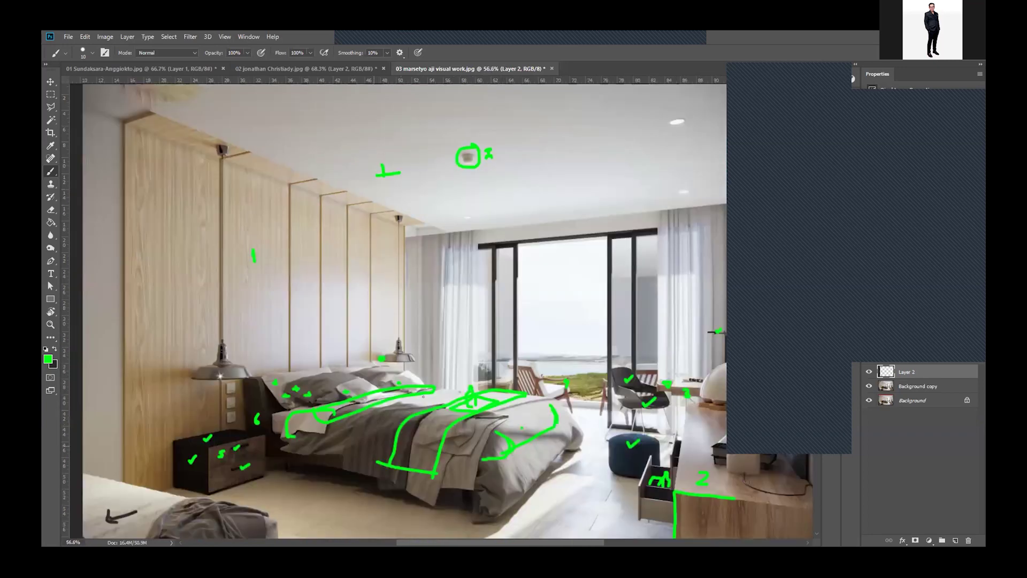
scroll(423, 395, "up", 1)
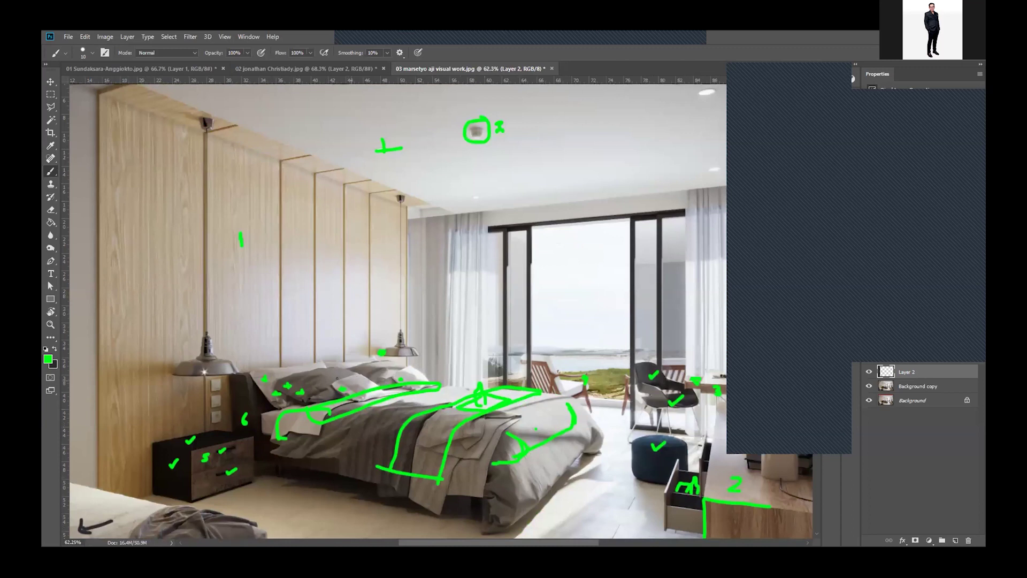
left_click_drag(353, 388, 431, 408)
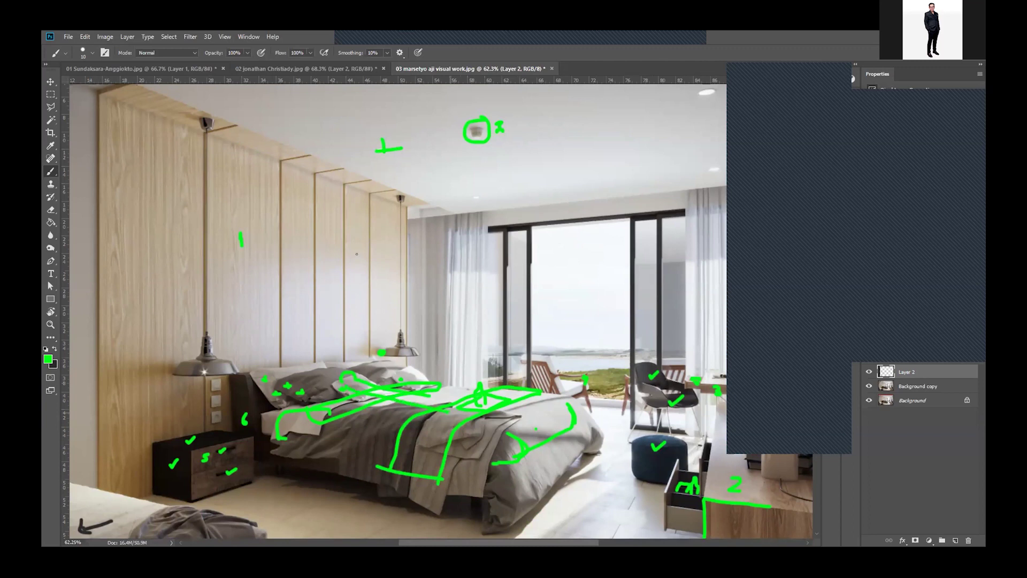
left_click_drag(352, 292, 412, 297)
left_click_drag(365, 363, 378, 369)
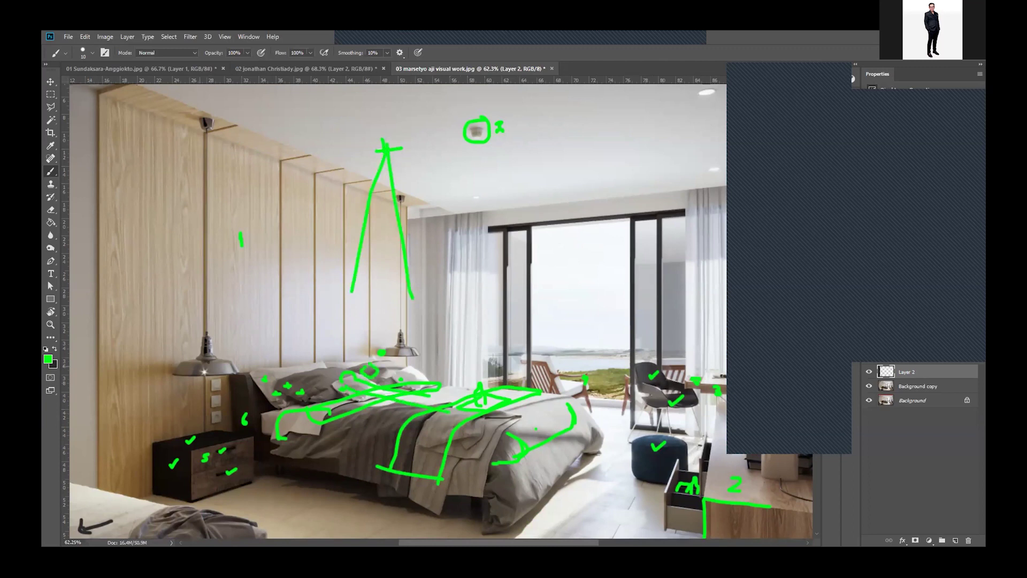
Step: Check off both pendant lamps and bracket the pillow with short strokes
left_click_drag(208, 360, 232, 347)
left_click_drag(394, 348, 439, 332)
left_click_drag(243, 383, 264, 359)
left_click_drag(402, 367, 417, 361)
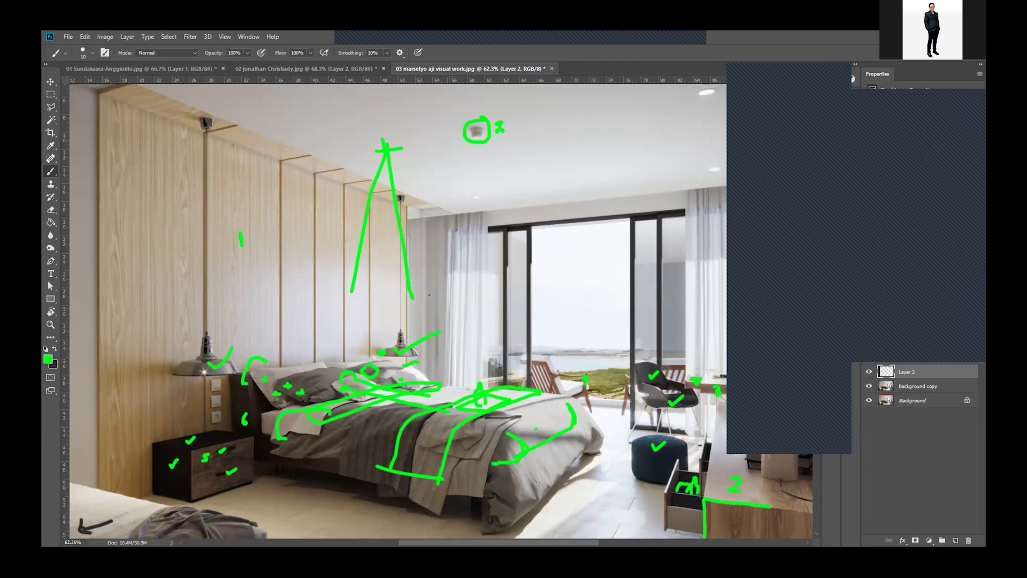
scroll(538, 169, "down", 2)
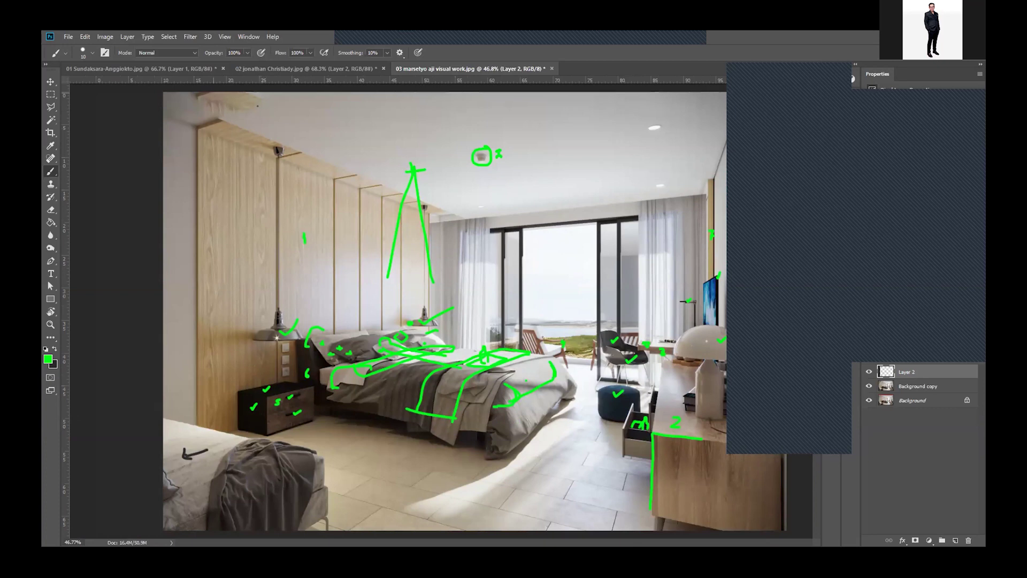
Step: Draw a long green ceiling-edge line above the window with a stroke beside the right curtain
left_click(244, 103)
mouse_move(657, 181)
left_mouse_down()
mouse_move(648, 228)
mouse_move(678, 235)
left_mouse_up()
left_click_drag(478, 218, 694, 195)
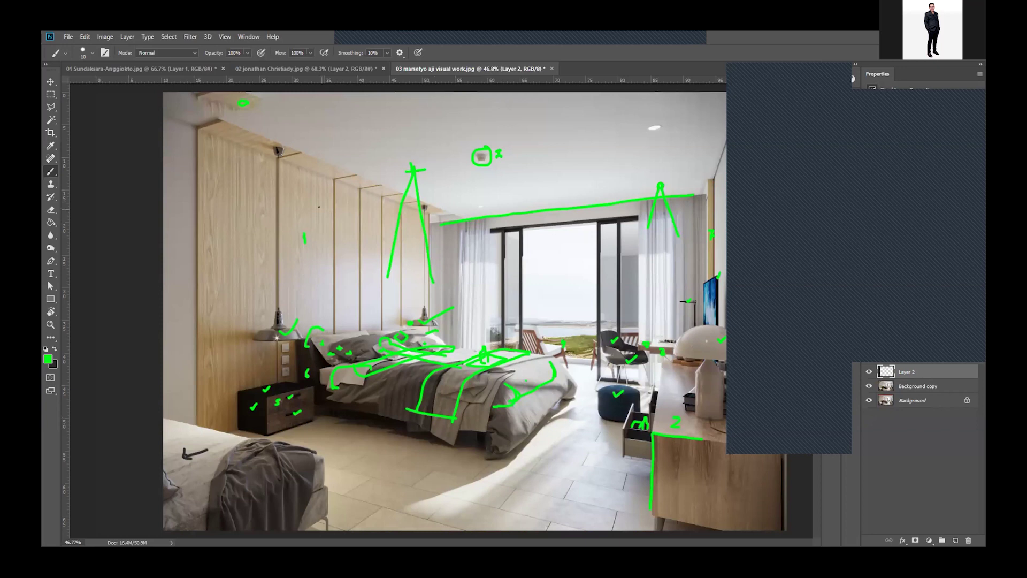
scroll(408, 197, "up", 3)
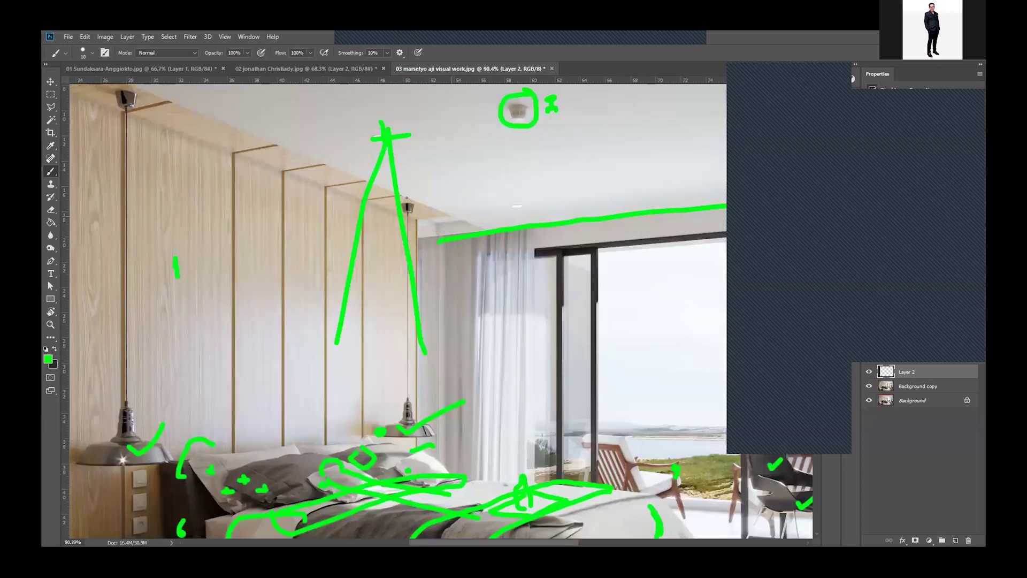
scroll(634, 253, "down", 1)
scroll(673, 269, "up", 3)
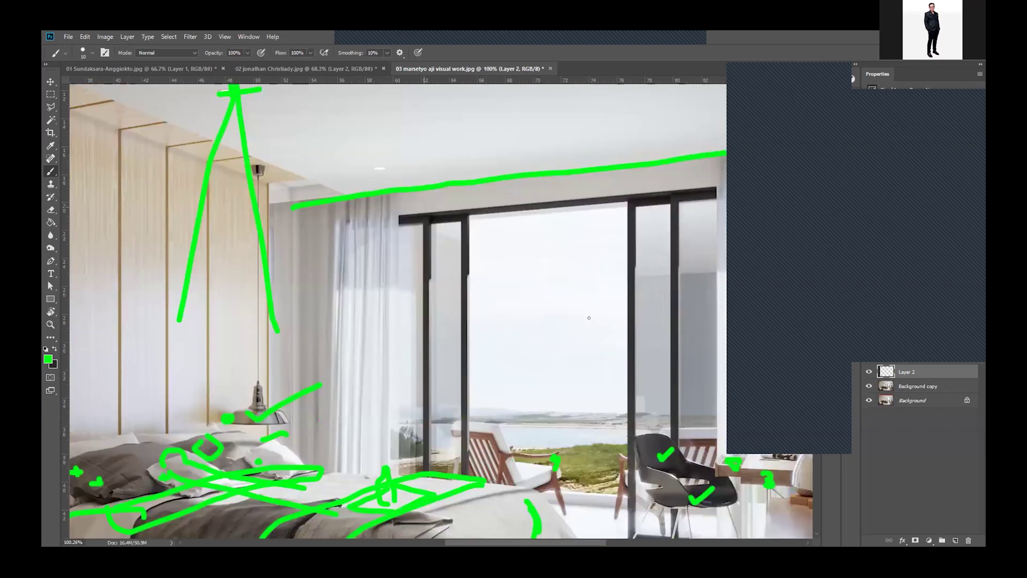
scroll(589, 317, "down", 2)
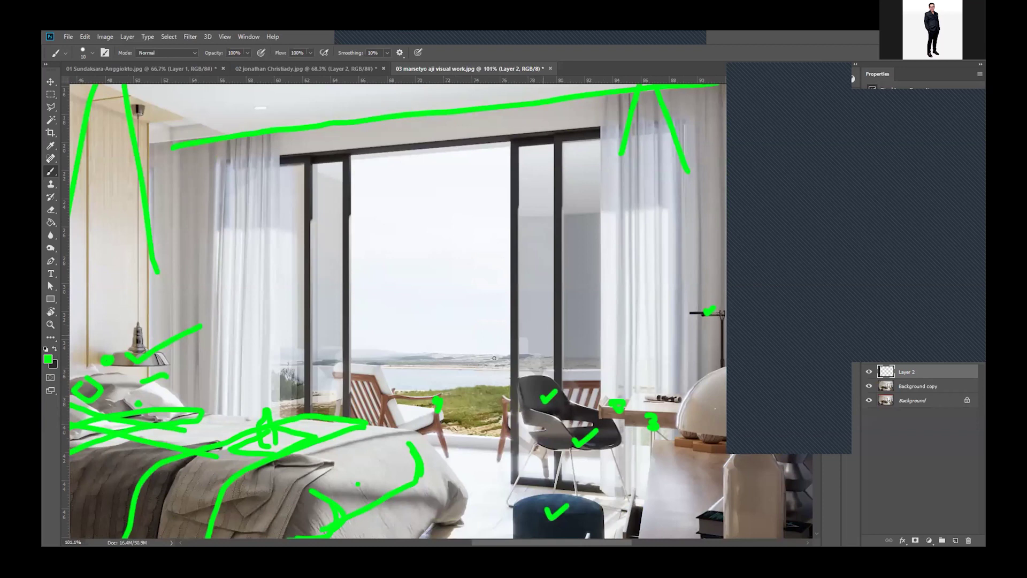
scroll(508, 300, "up", 1)
scroll(519, 257, "down", 1)
scroll(532, 208, "up", 1)
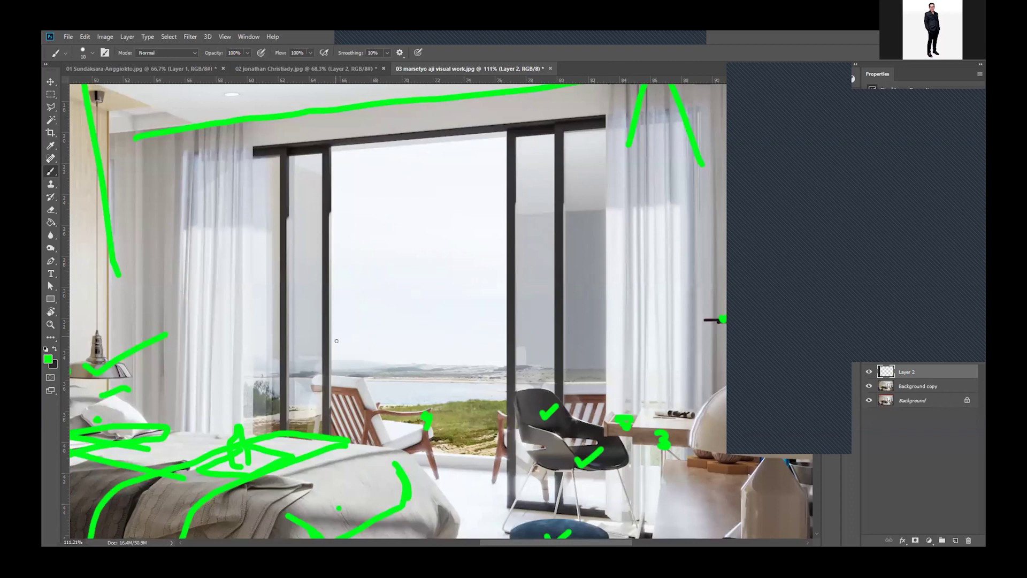
Step: Draw a sill-height line, a vertical arrow to the floor, and write the 4 · 1 rm measurement
left_click_drag(334, 337, 556, 348)
mouse_move(459, 351)
left_mouse_down()
mouse_move(453, 448)
mouse_move(466, 440)
left_mouse_up()
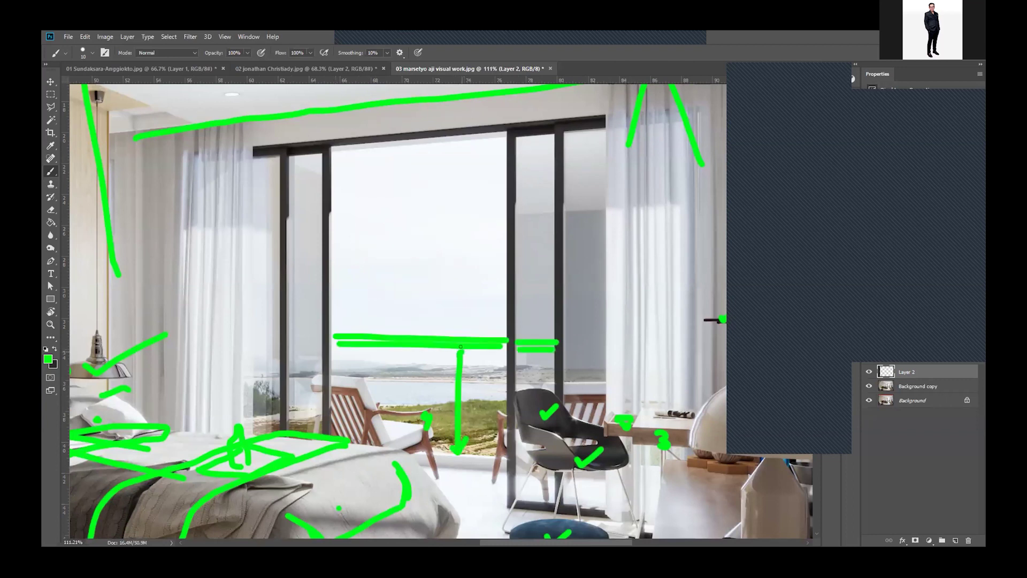
left_click_drag(456, 359, 468, 359)
mouse_move(399, 262)
left_mouse_down()
mouse_move(410, 287)
mouse_move(511, 316)
left_mouse_up()
left_click(432, 294)
left_click(470, 313)
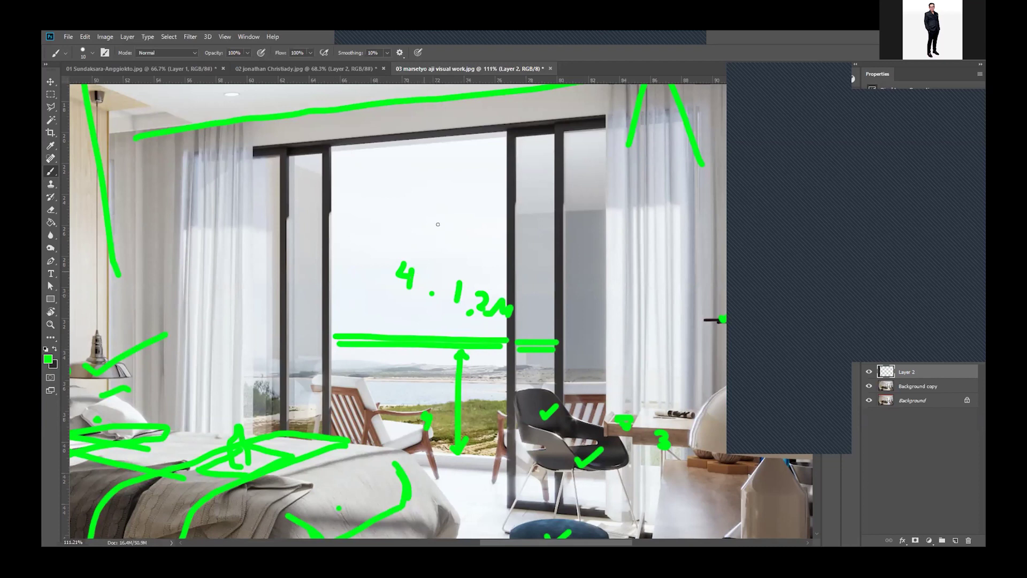
left_click_drag(433, 241, 449, 225)
left_click_drag(451, 247, 475, 250)
Step: Extend the double sill line to the left and right of the window
left_click_drag(282, 340, 323, 341)
left_click_drag(296, 351, 331, 351)
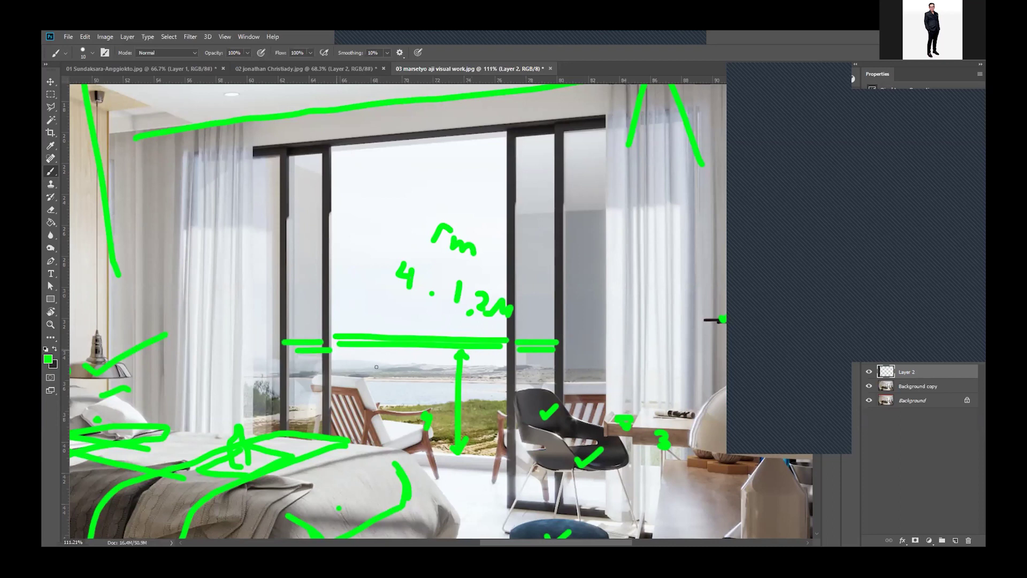
left_click_drag(562, 338, 607, 338)
left_click_drag(555, 347, 590, 347)
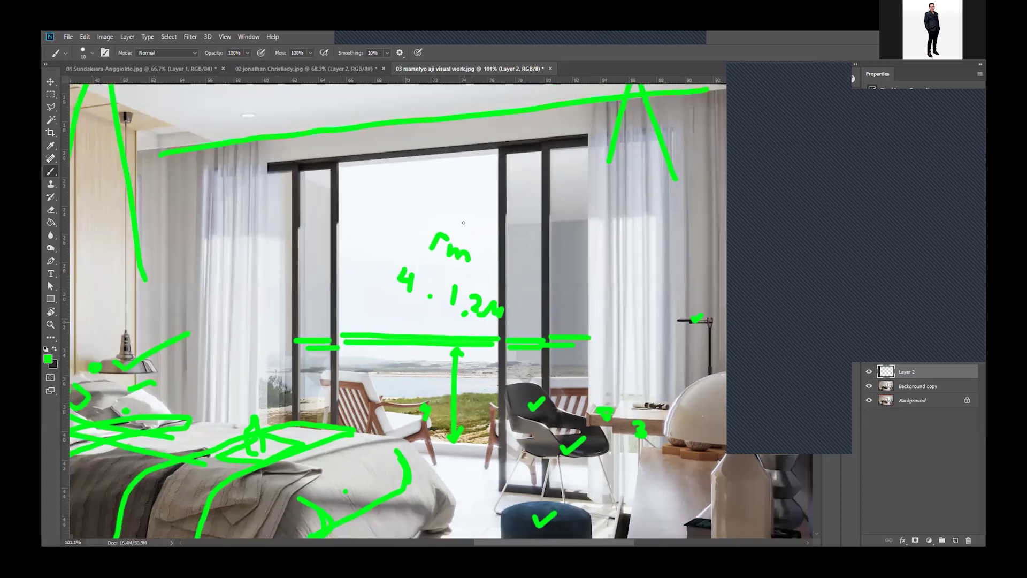
Step: Dash along the window top and add a vertical height arrow above the rm note
scroll(558, 241, "up", 1)
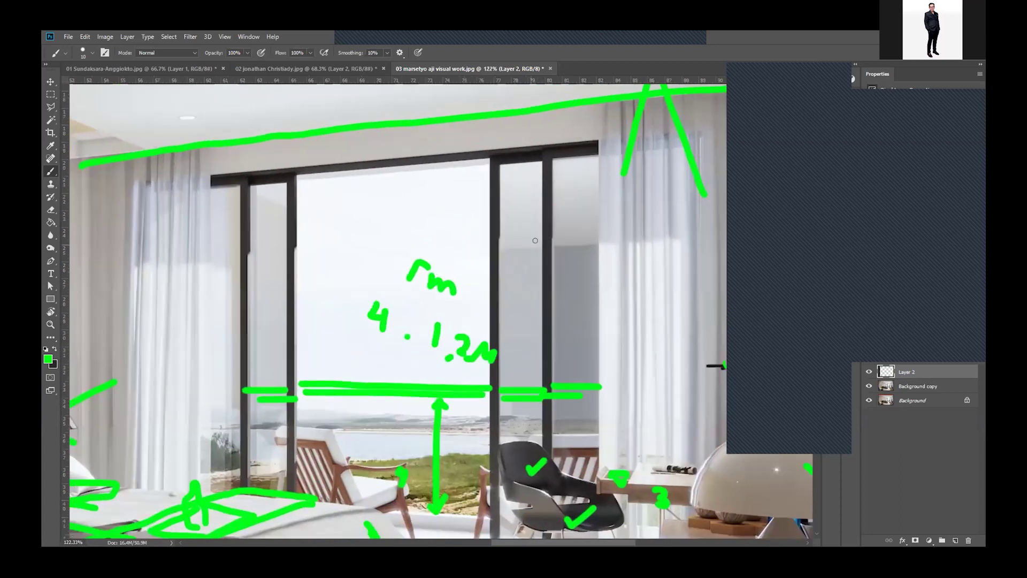
scroll(542, 240, "up", 3)
mouse_move(560, 245)
left_mouse_down()
mouse_move(536, 245)
mouse_move(598, 241)
left_mouse_up()
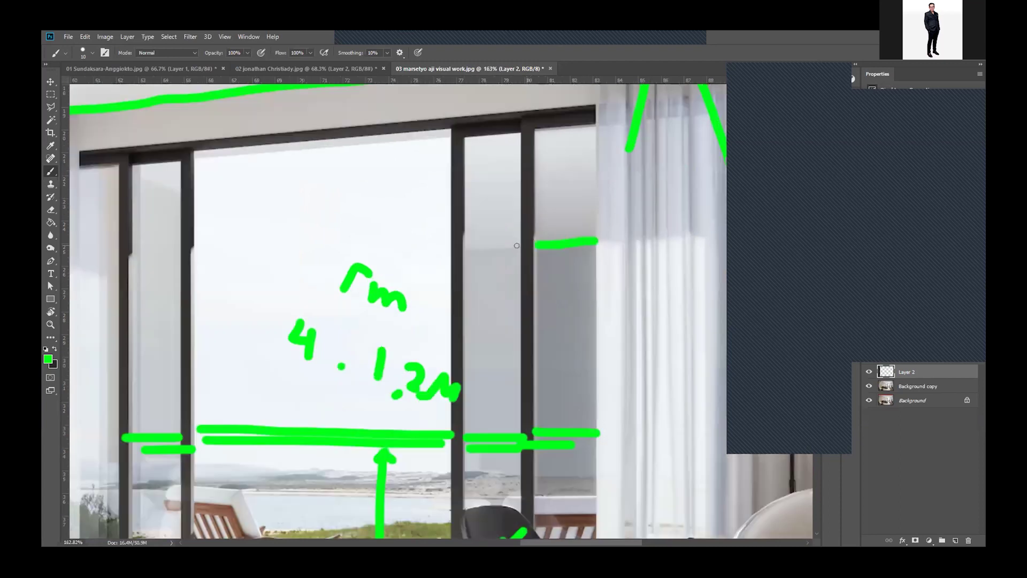
left_click_drag(522, 247, 400, 252)
left_click_drag(194, 263, 219, 259)
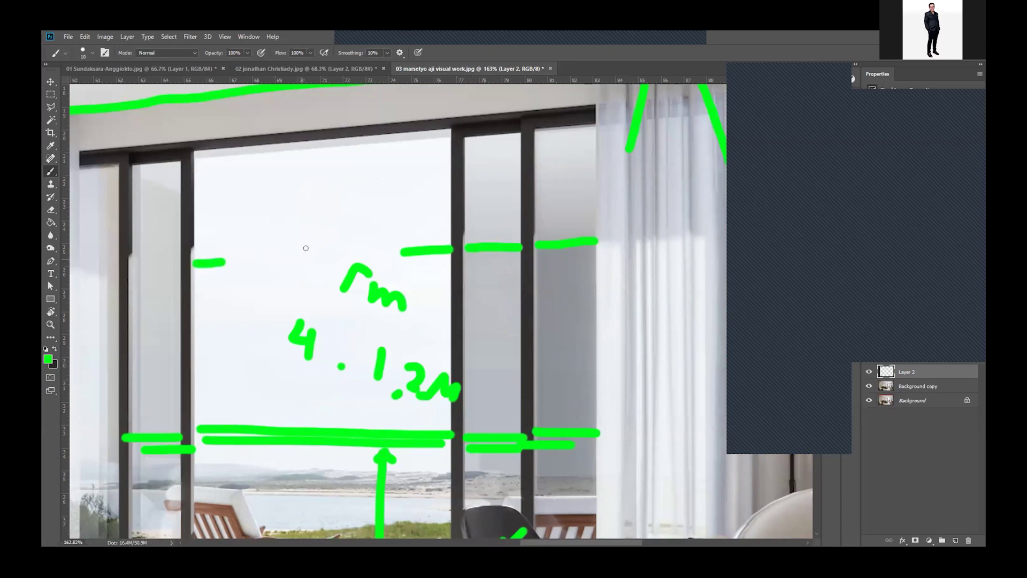
left_click_drag(310, 231, 306, 286)
mouse_move(313, 227)
left_mouse_down()
mouse_move(301, 245)
mouse_move(325, 244)
left_mouse_up()
scroll(336, 178, "down", 1)
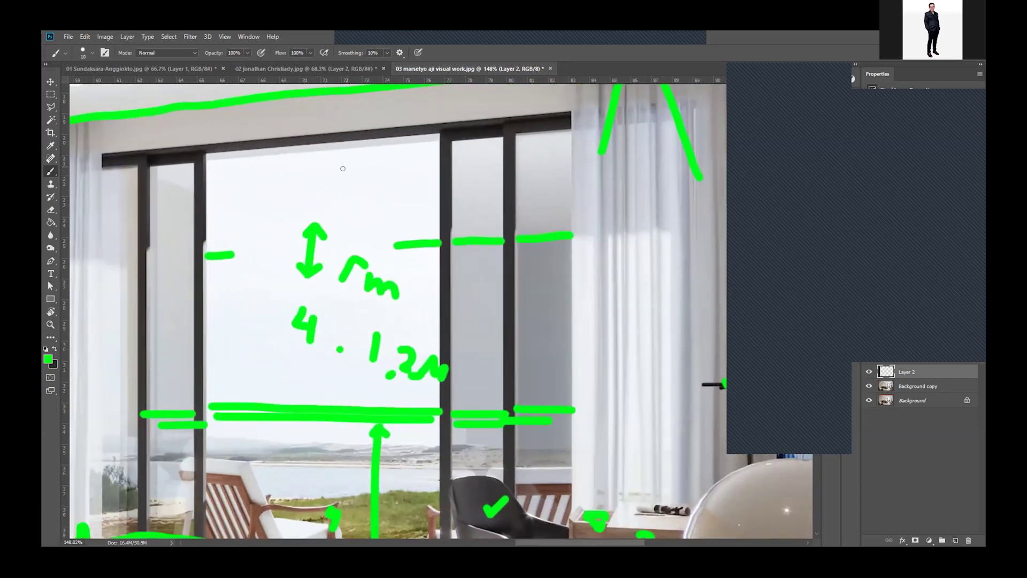
Step: Hatch the upper left window pane with green diagonal lines
left_click(213, 194)
left_click(260, 159, "shift")
left_click(216, 226)
left_click(305, 155, "shift")
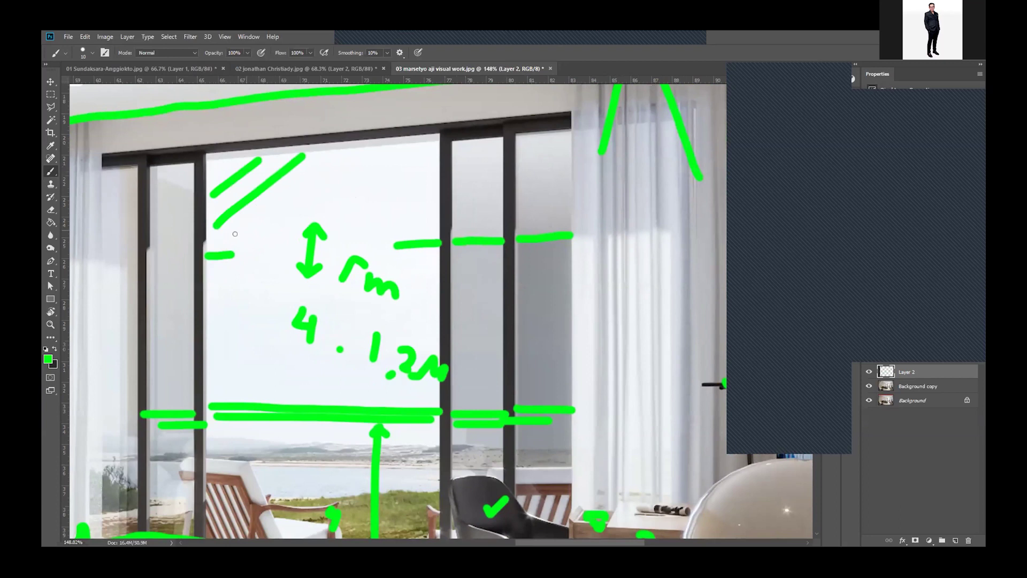
left_click(235, 239)
left_click(384, 134, "shift")
left_click(292, 241)
left_click(438, 138, "shift")
left_click(373, 234)
left_click(447, 182, "shift")
left_click_drag(430, 229, 410, 243)
left_click_drag(492, 241, 504, 203)
Step: Hatch the middle and right upper window panes diagonally
scroll(481, 233, "up", 2, "alt")
left_click_drag(445, 239, 500, 173)
mouse_move(441, 197)
left_mouse_down()
mouse_move(502, 137)
mouse_move(559, 125)
left_mouse_up()
left_click_drag(539, 199, 573, 164)
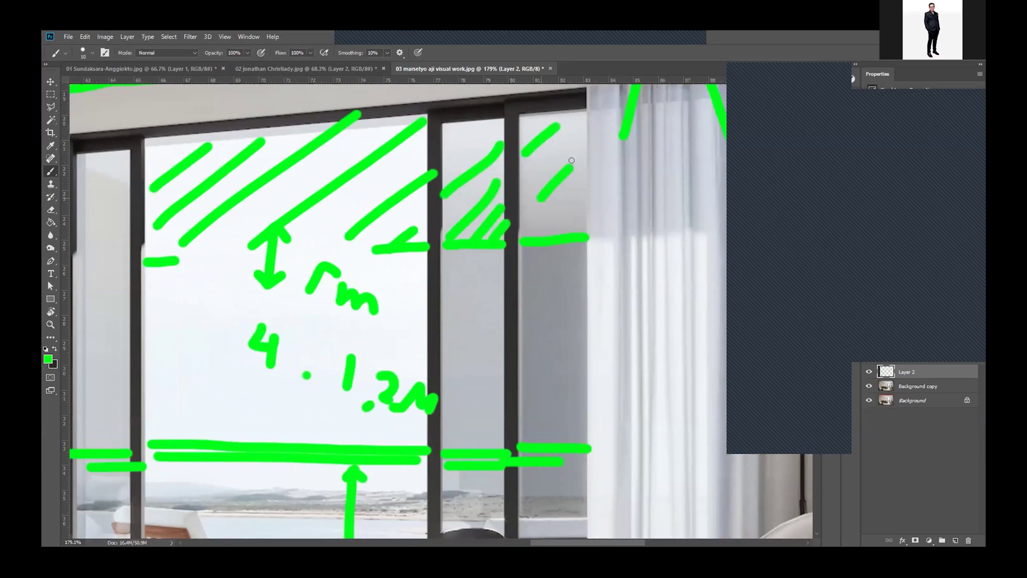
left_click_drag(555, 225, 583, 197)
scroll(484, 252, "down", 1, "alt")
scroll(488, 325, "down", 1, "alt")
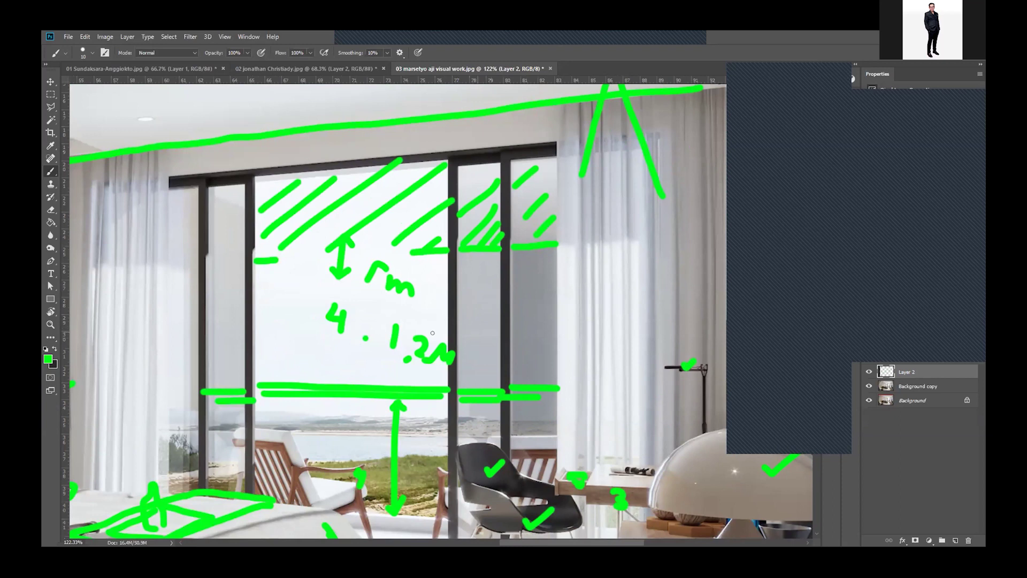
Step: Draw two curved arrows with an arrowhead to the right of the 1.2m note
left_click_drag(433, 333, 478, 336)
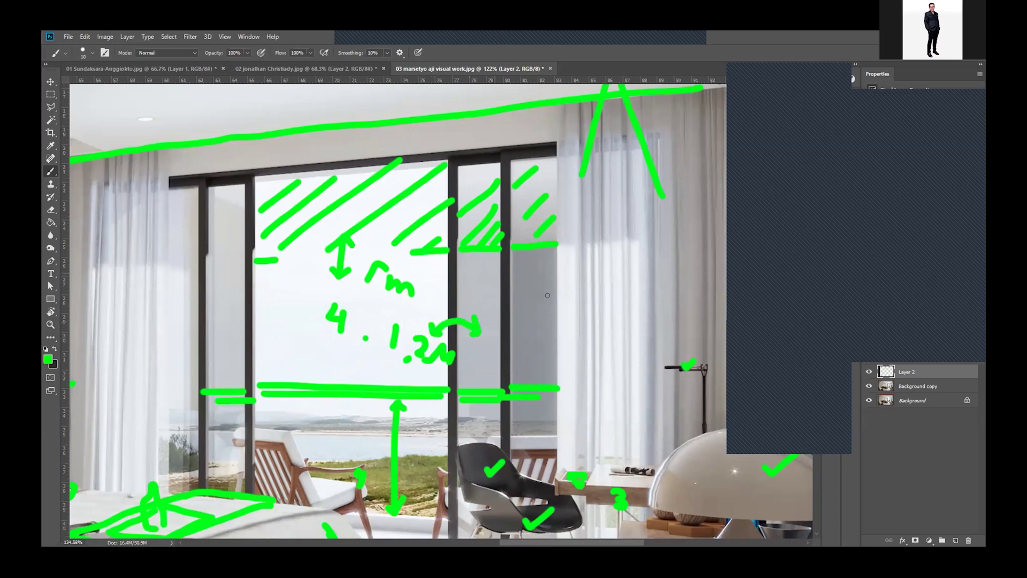
scroll(488, 320, "up", 2, "alt")
left_click_drag(489, 325, 557, 312)
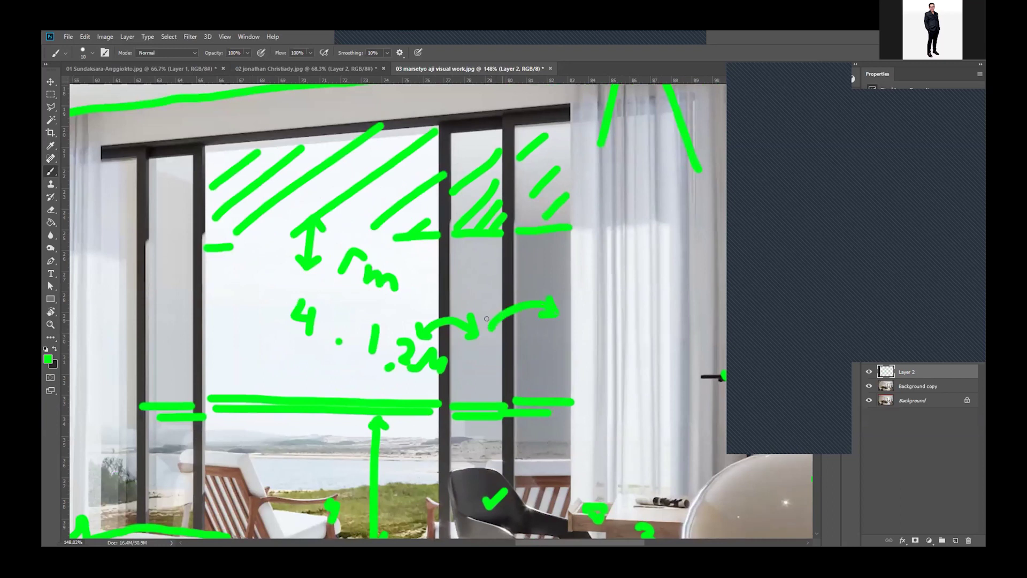
left_click_drag(489, 316, 498, 326)
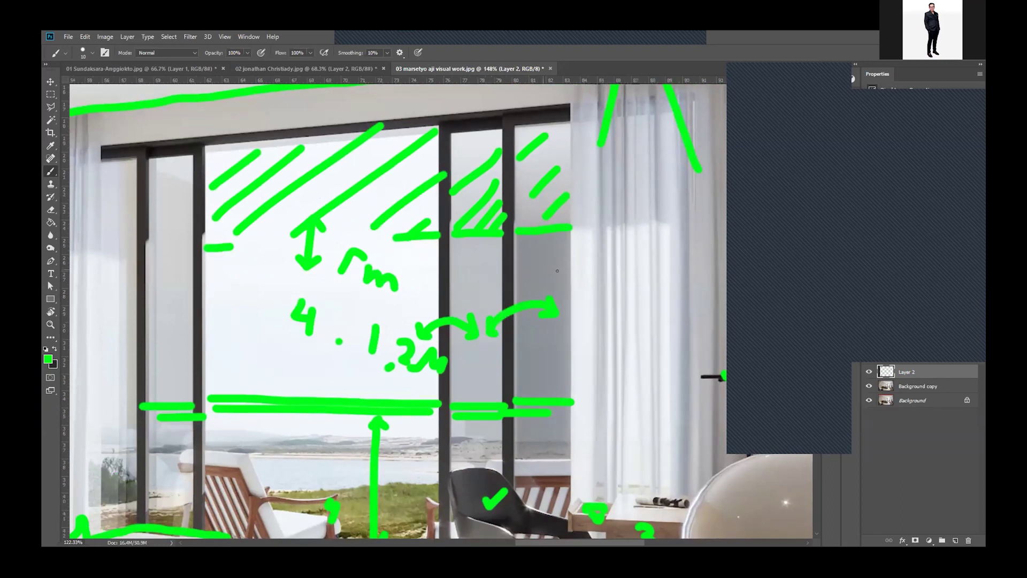
scroll(567, 270, "down", 4, "alt")
scroll(586, 282, "down", 1, "alt")
scroll(599, 281, "up", 1, "alt")
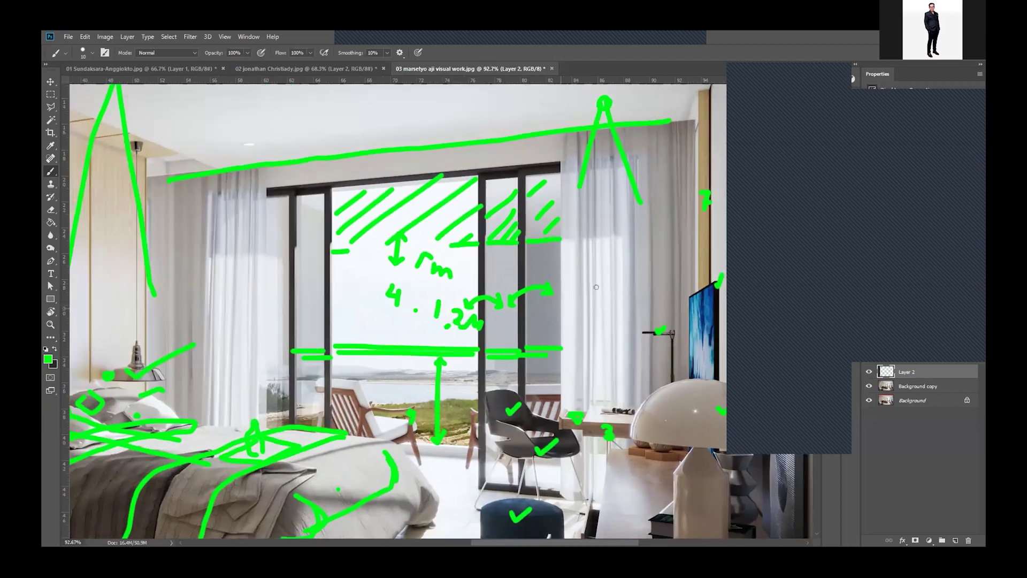
scroll(631, 276, "up", 1, "alt")
scroll(663, 268, "up", 1, "alt")
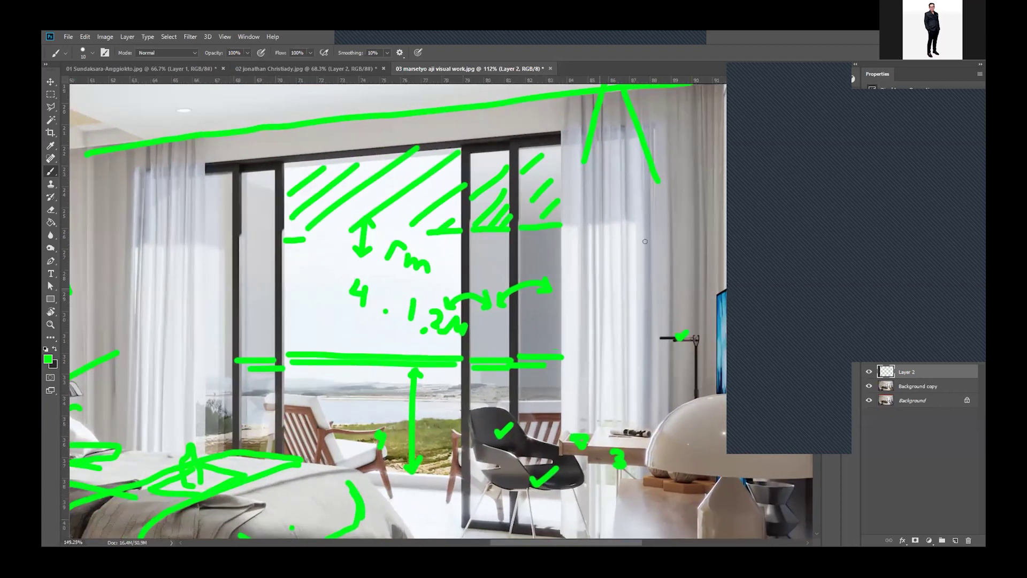
scroll(597, 230, "up", 1, "alt")
left_click_drag(646, 275, 696, 263)
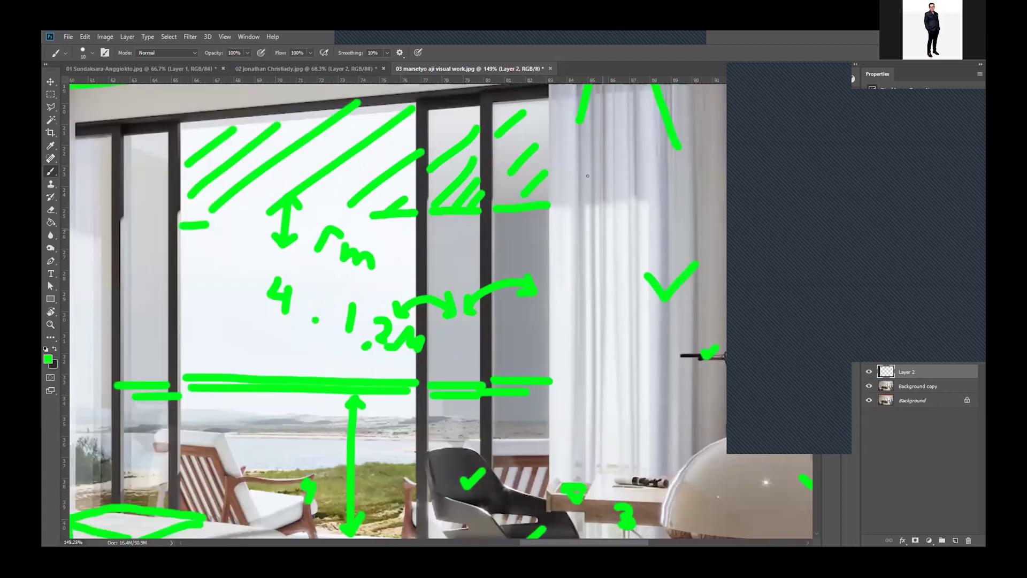
scroll(587, 176, "down", 3, "alt")
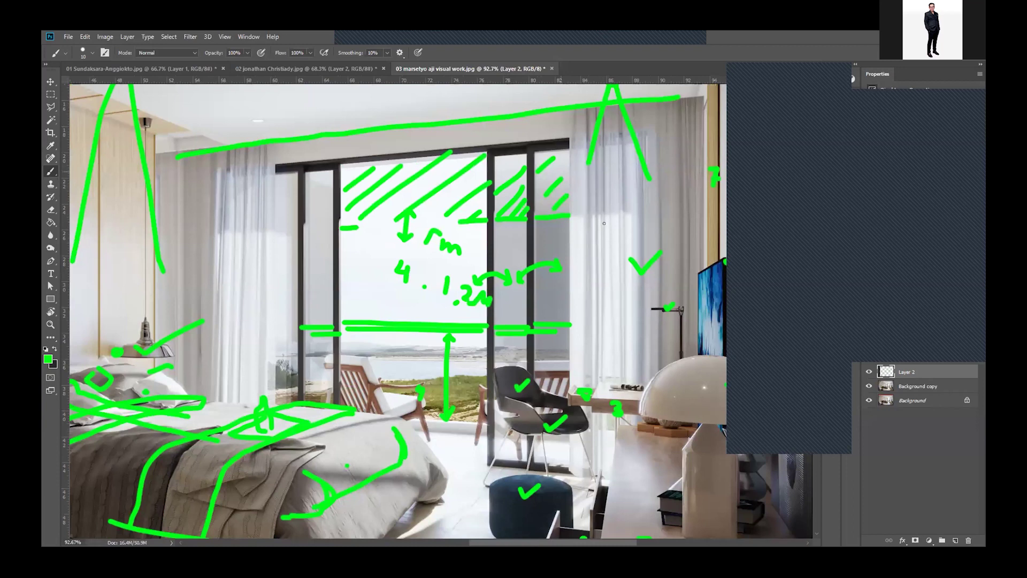
scroll(603, 223, "up", 1, "alt")
scroll(612, 209, "up", 1, "alt")
scroll(619, 197, "up", 1, "alt")
scroll(604, 219, "down", 1, "alt")
scroll(583, 252, "down", 1, "alt")
scroll(561, 283, "down", 1, "alt")
scroll(538, 316, "down", 1, "alt")
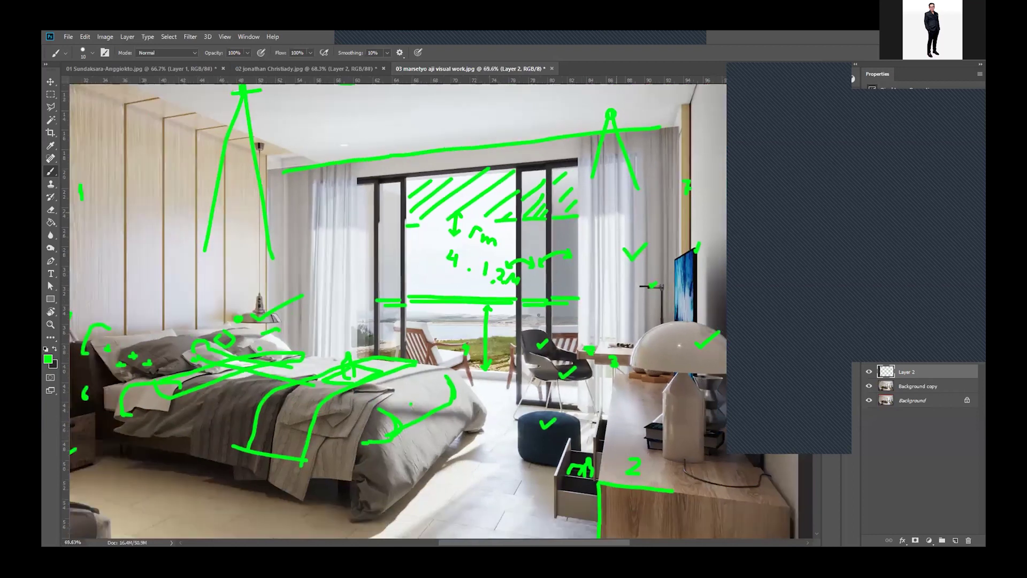
key("ctrl+shift+Tab")
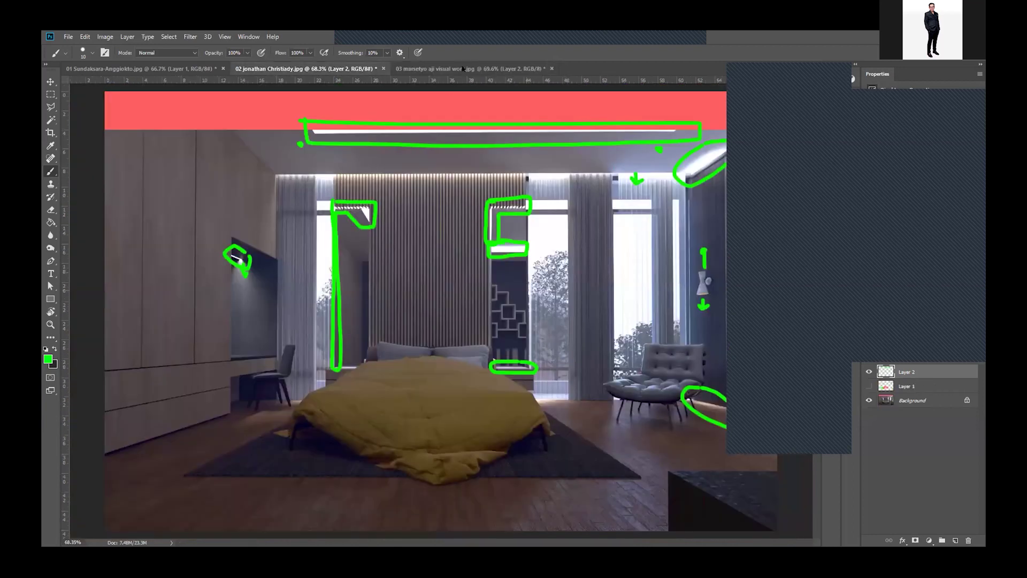
left_click(463, 68)
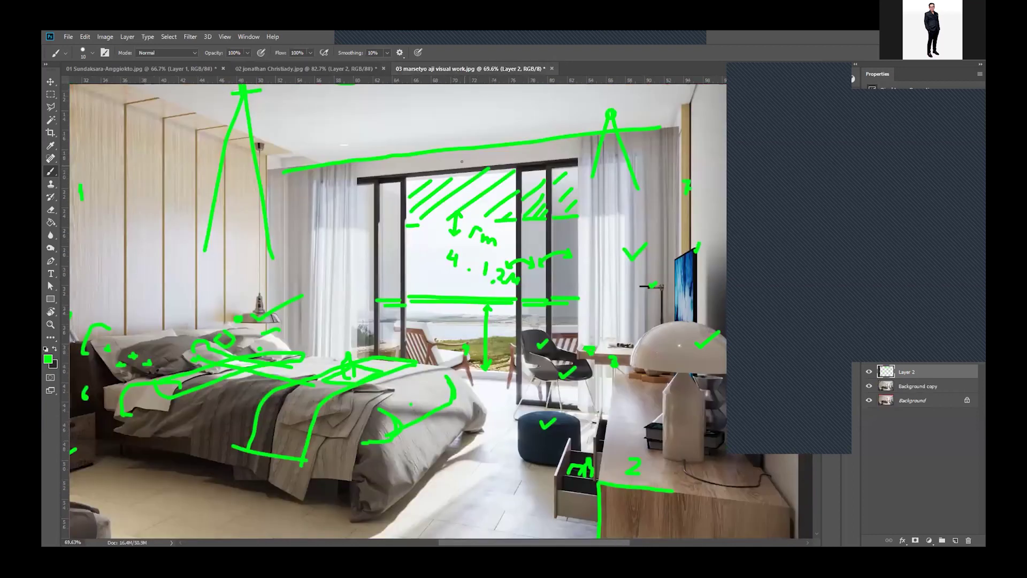
scroll(389, 161, "down", 1, "alt")
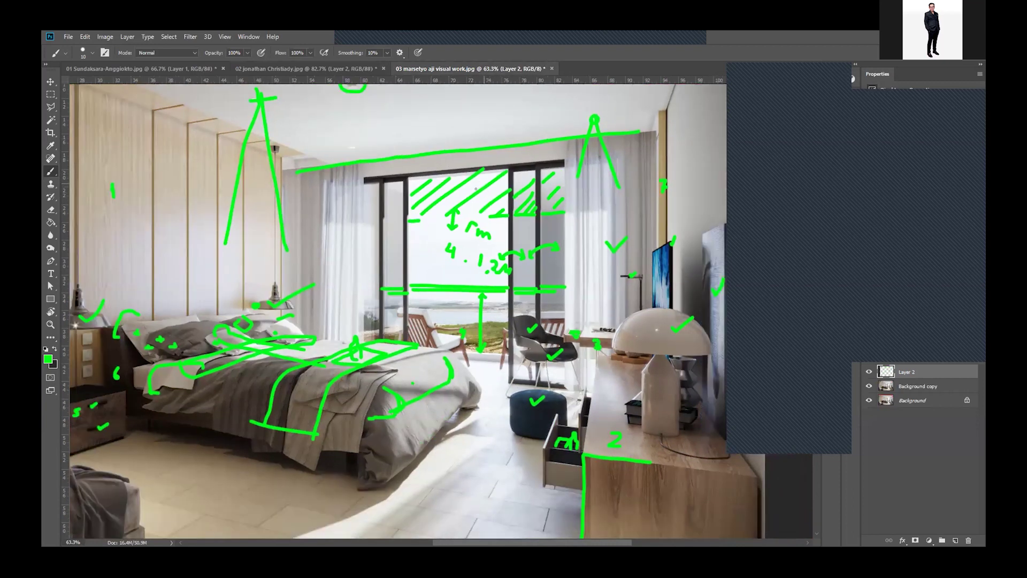
scroll(551, 200, "down", 2, "alt")
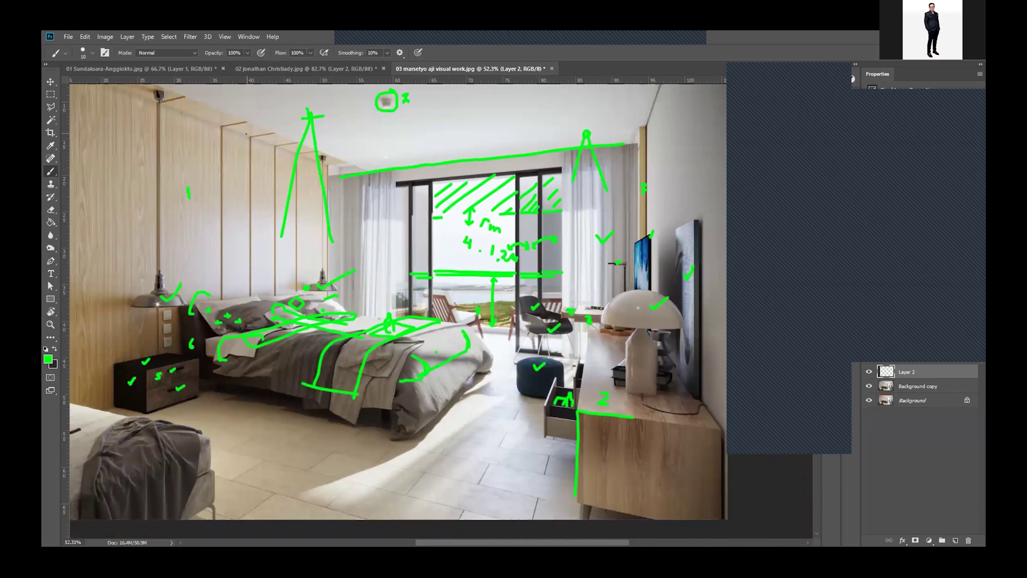
scroll(310, 155, "up", 3, "alt")
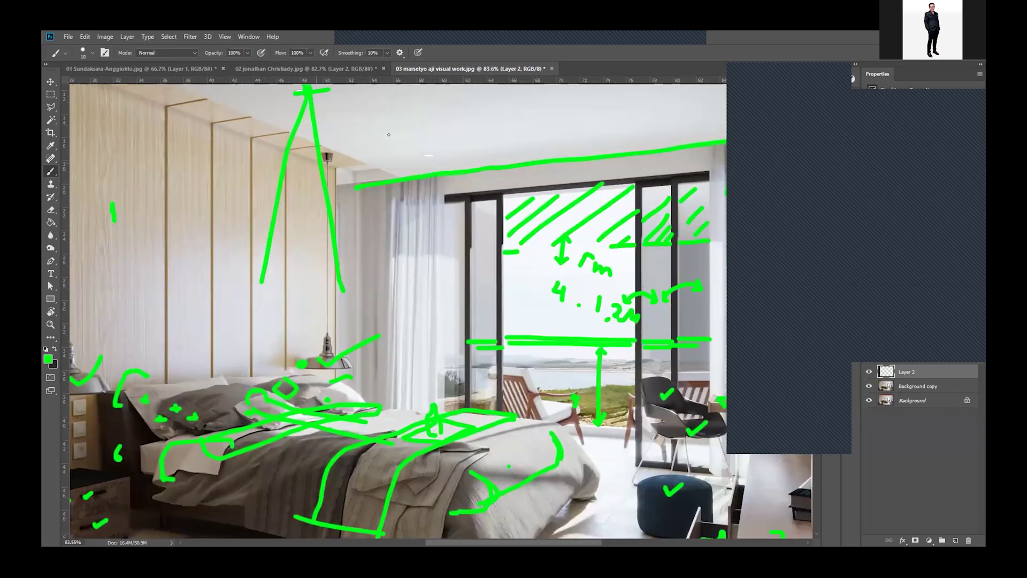
Step: Write a green 'AO' note on the ceiling beside the circled downlight and zoom to check it
mouse_move(394, 112)
left_mouse_down()
mouse_move(380, 144)
mouse_move(409, 151)
left_mouse_up()
mouse_move(385, 137)
left_mouse_down()
mouse_move(427, 148)
mouse_move(448, 122)
mouse_move(432, 114)
left_mouse_up()
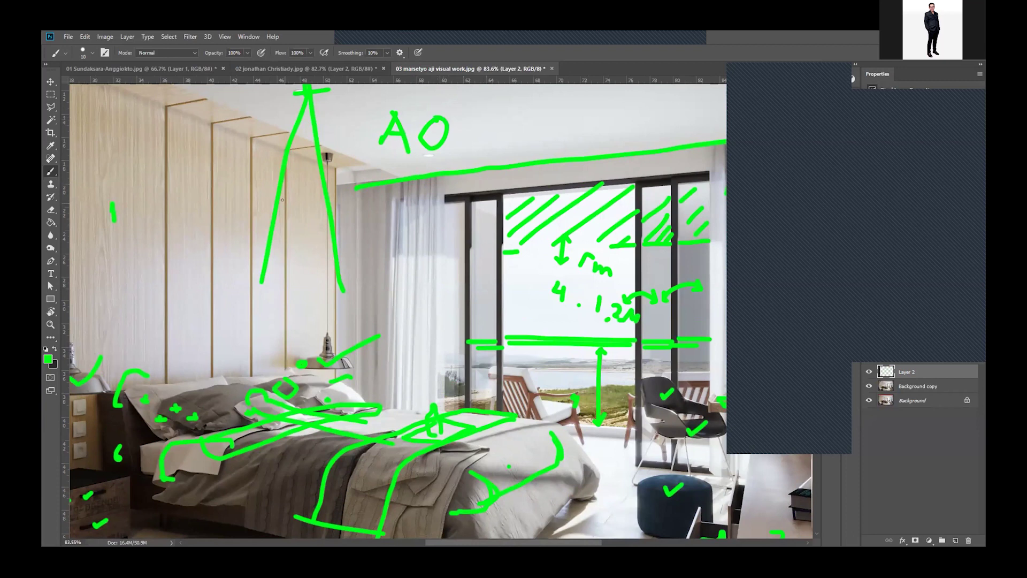
scroll(282, 199, "down", 5, "alt")
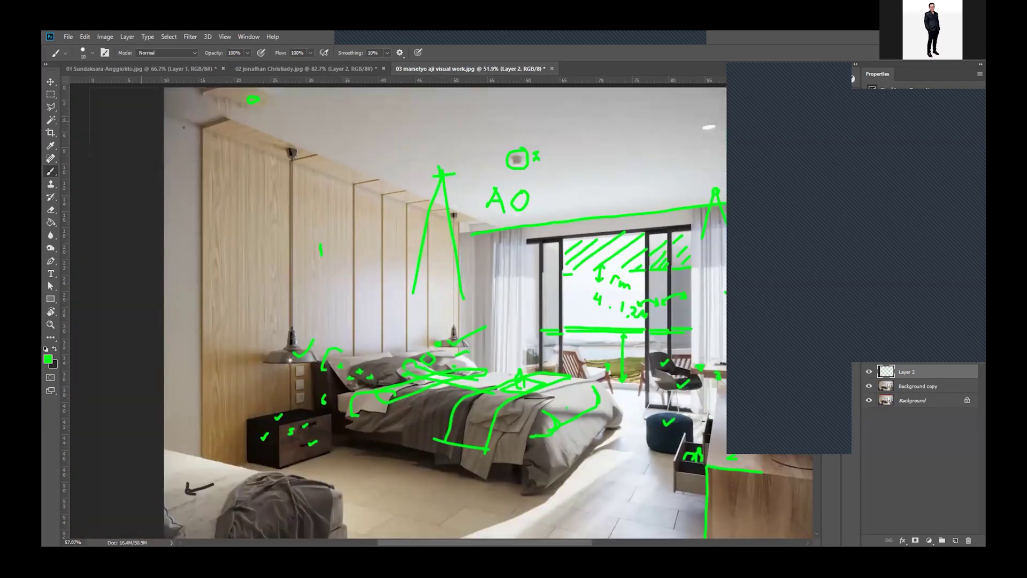
scroll(183, 128, "up", 5, "alt")
scroll(185, 107, "up", 2, "alt")
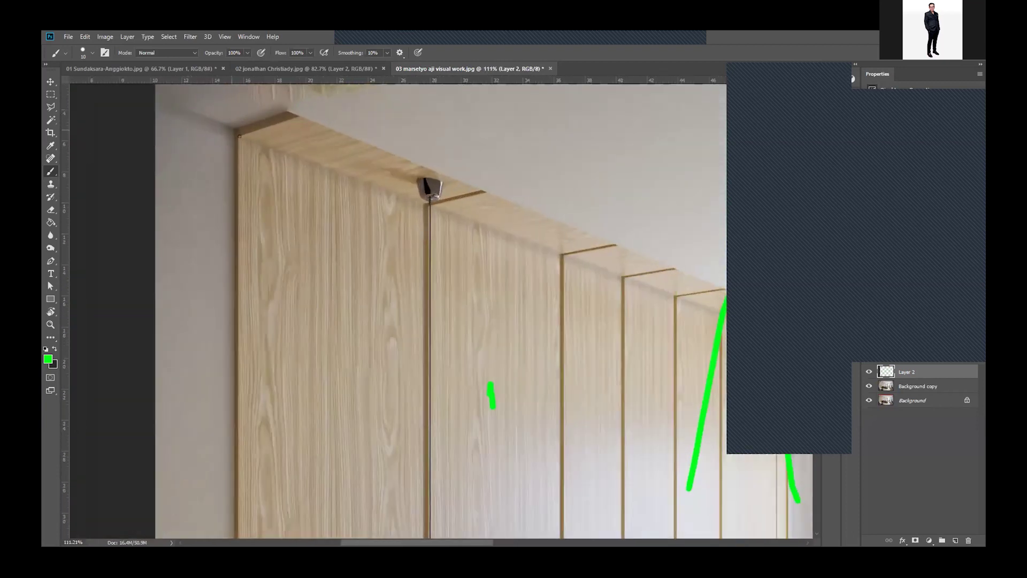
scroll(281, 144, "down", 2, "alt")
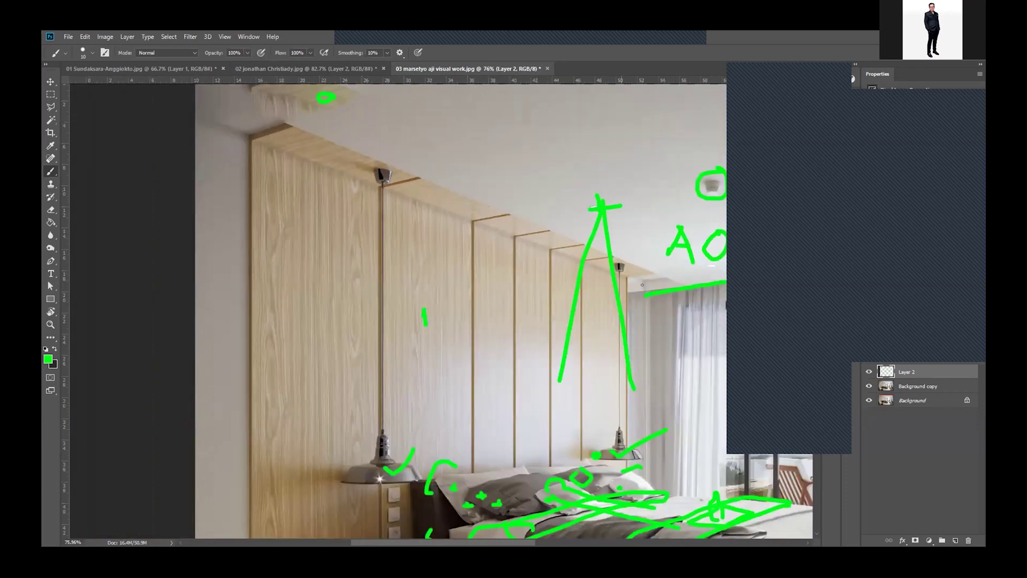
scroll(642, 284, "up", 2, "alt")
scroll(642, 284, "up", 2, "alt")
scroll(535, 299, "down", 2, "alt")
scroll(464, 310, "up", 3, "alt")
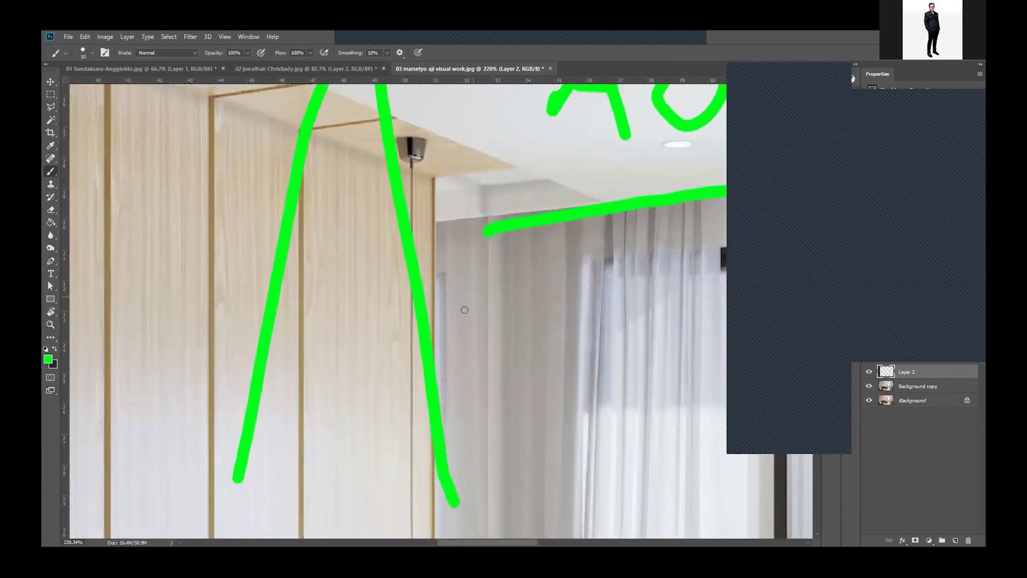
scroll(465, 309, "down", 3, "alt")
scroll(466, 267, "up", 2, "alt")
scroll(468, 225, "down", 1, "alt")
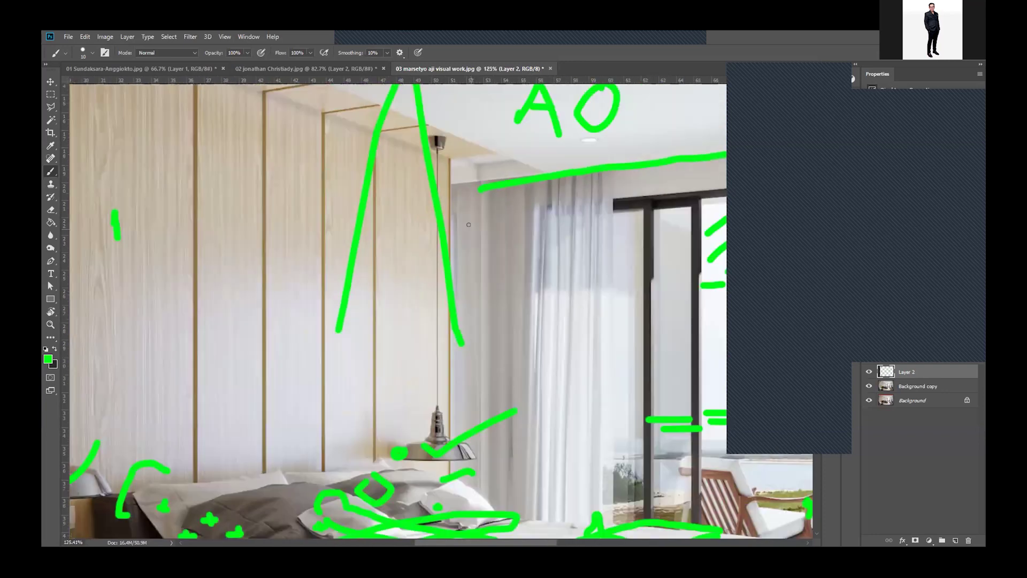
scroll(465, 203, "up", 2, "alt")
scroll(462, 139, "up", 1, "alt")
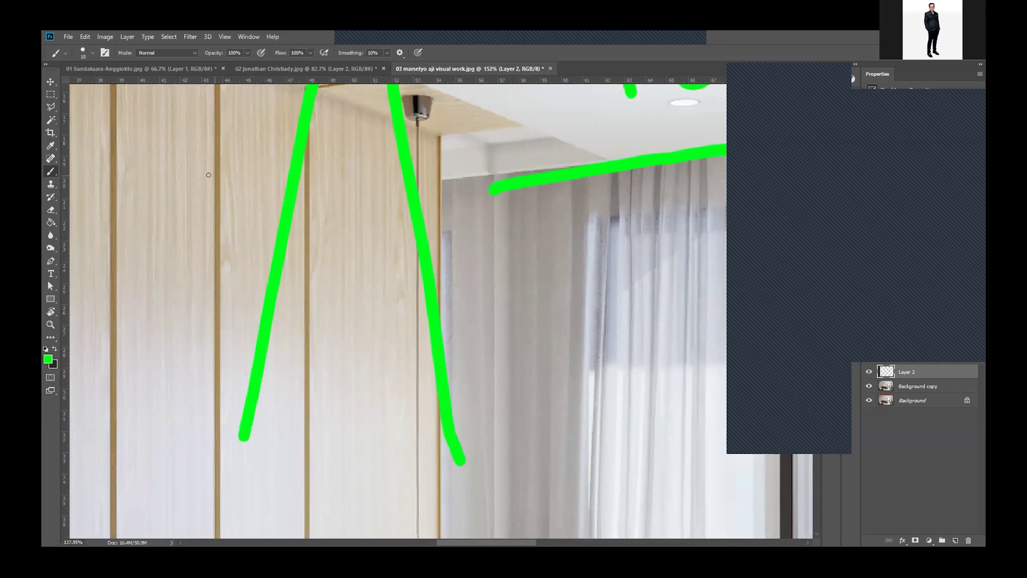
Step: Zoom in and out across the render to inspect the green critique marks
scroll(482, 175, "down", 2)
scroll(508, 149, "down", 2)
scroll(579, 97, "down", 2)
scroll(578, 96, "up", 1)
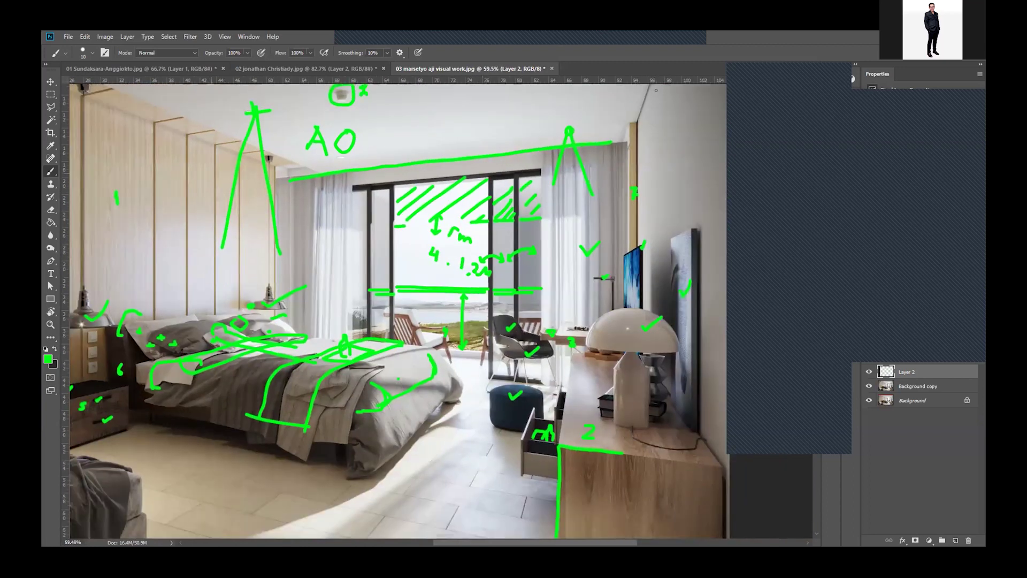
scroll(594, 133, "up", 1)
scroll(612, 168, "up", 1)
scroll(619, 138, "up", 1)
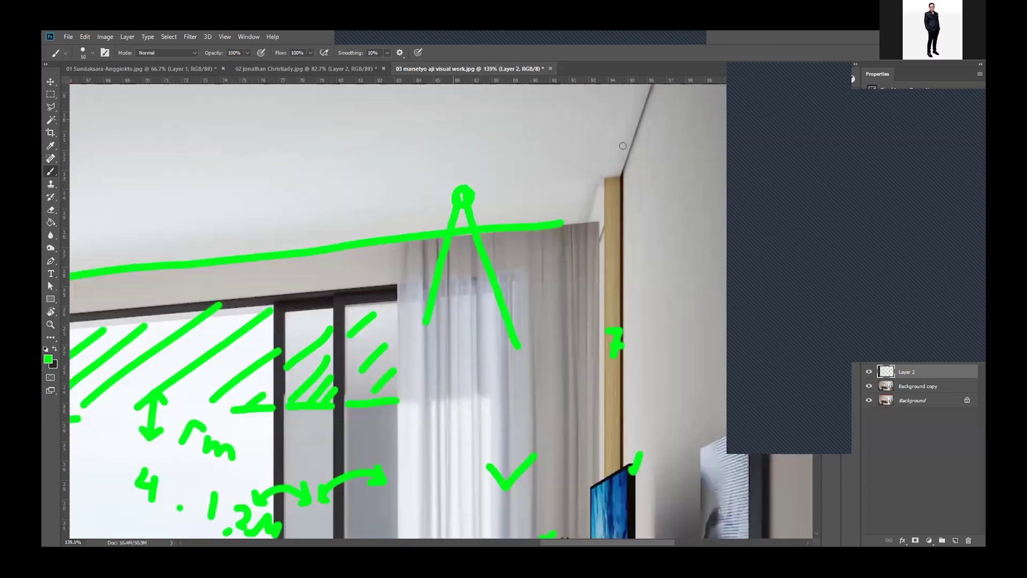
scroll(622, 140, "up", 2)
scroll(624, 142, "up", 2)
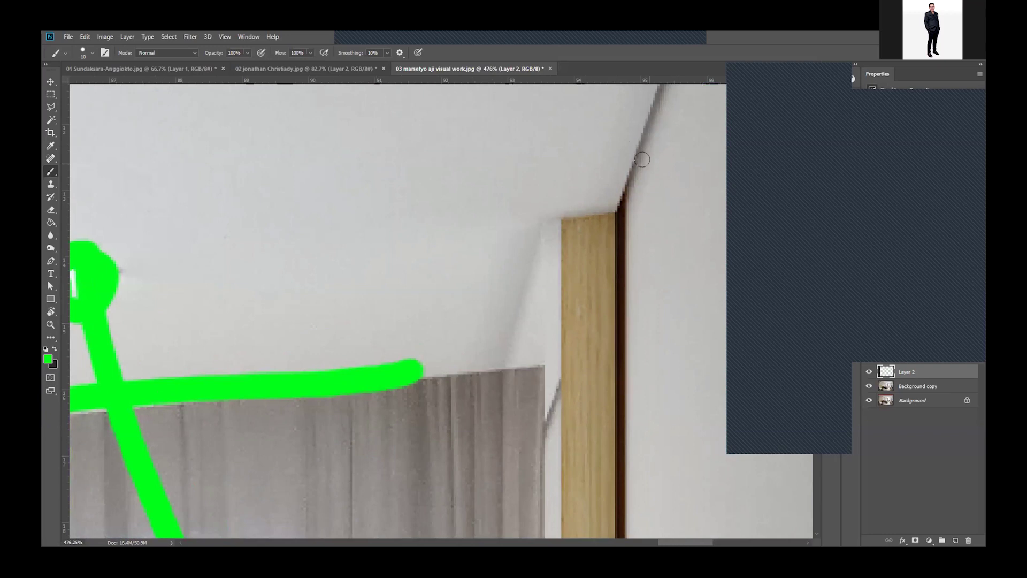
scroll(621, 182, "down", 1)
scroll(632, 196, "up", 2)
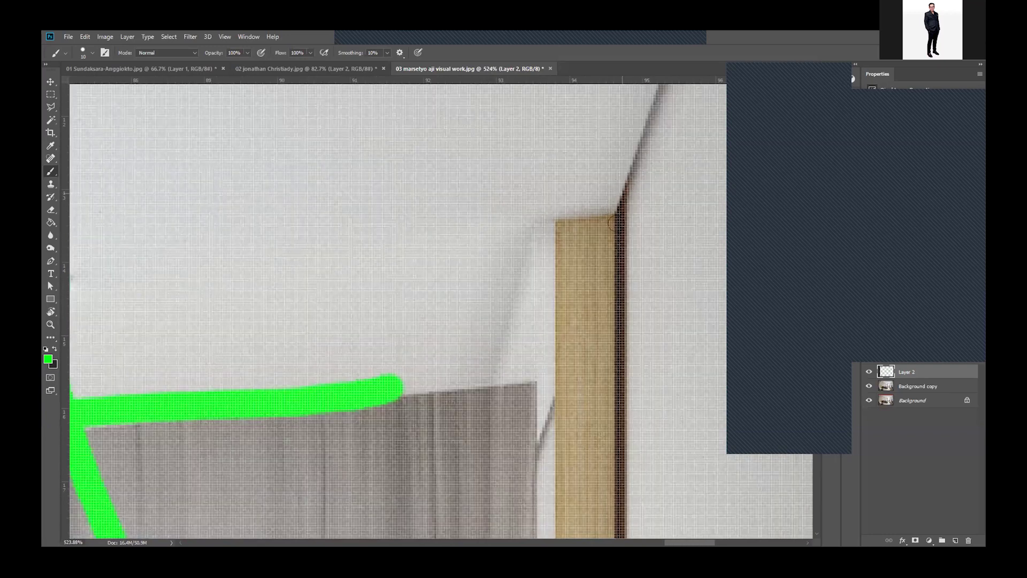
scroll(608, 171, "down", 2)
scroll(620, 181, "down", 1)
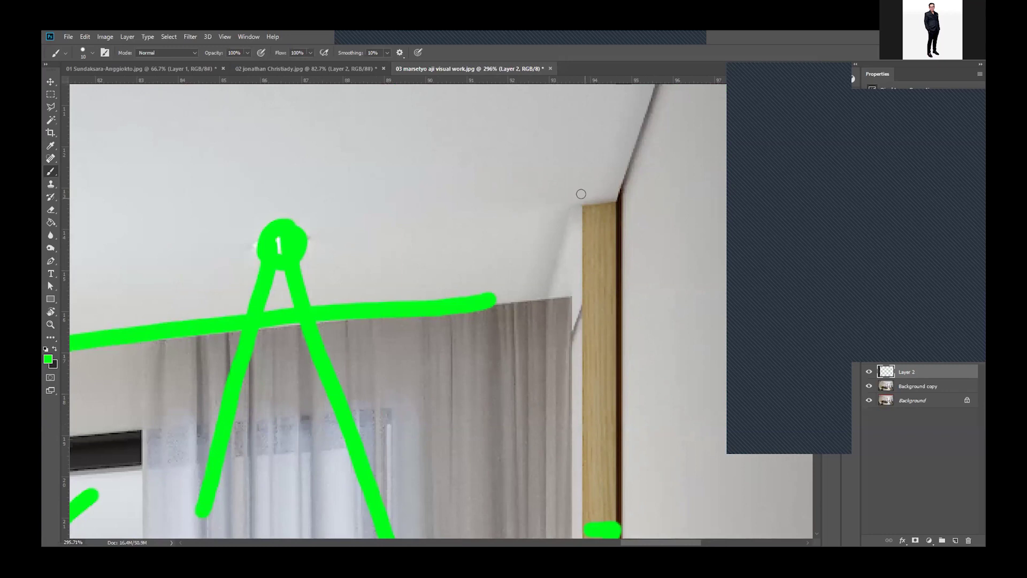
scroll(580, 195, "down", 2)
scroll(582, 193, "down", 2)
scroll(610, 129, "down", 2)
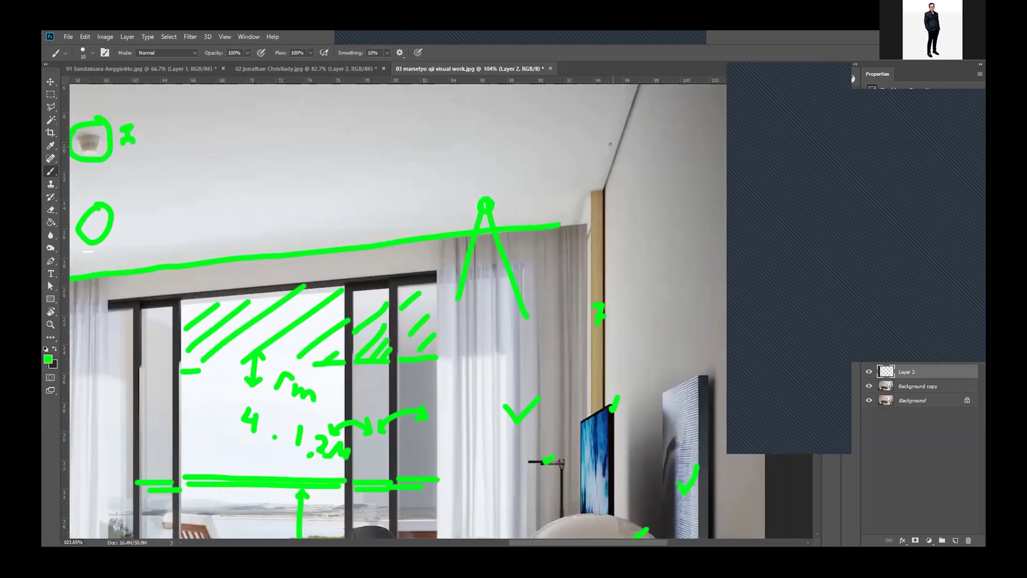
scroll(611, 160, "down", 1)
scroll(602, 170, "down", 1)
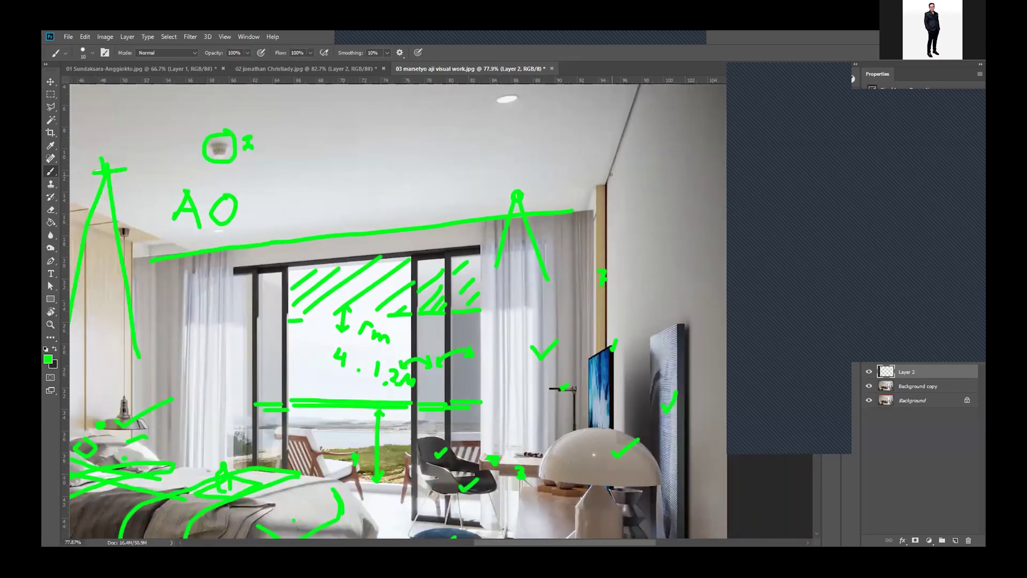
scroll(611, 175, "down", 1)
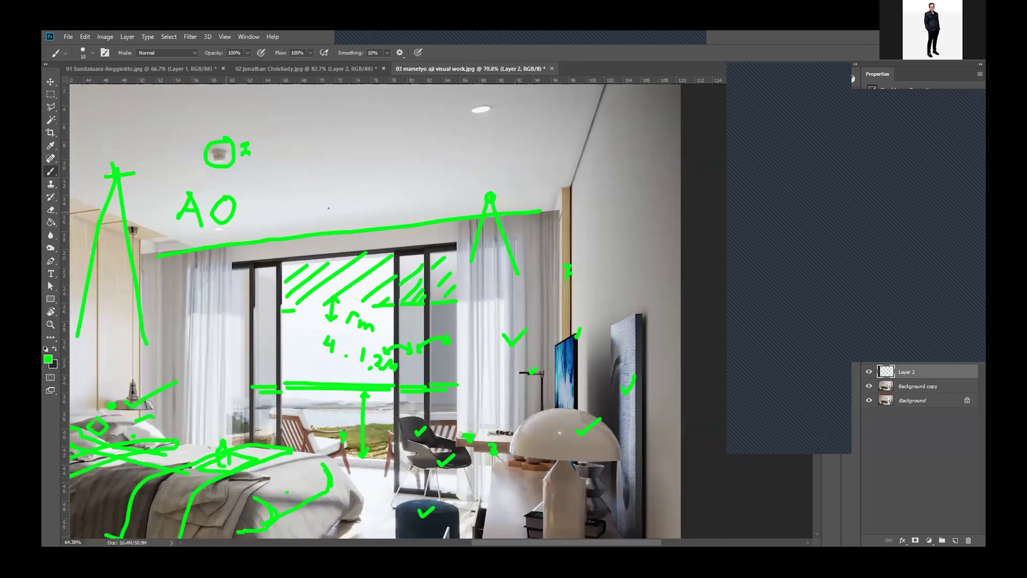
scroll(611, 175, "down", 1)
scroll(334, 206, "down", 1)
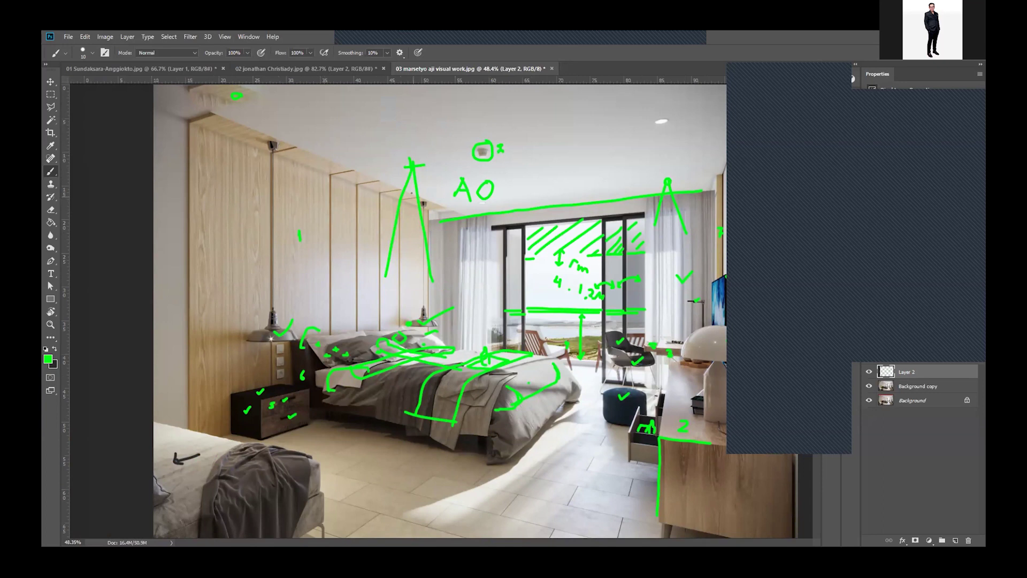
scroll(482, 203, "down", 1)
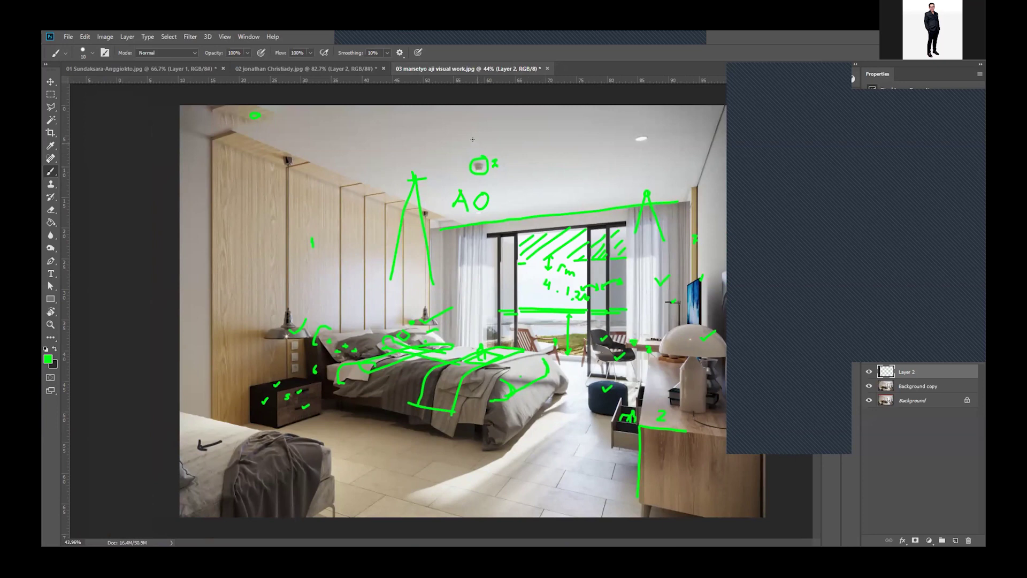
key("ctrl+minus")
scroll(548, 185, "up", 1)
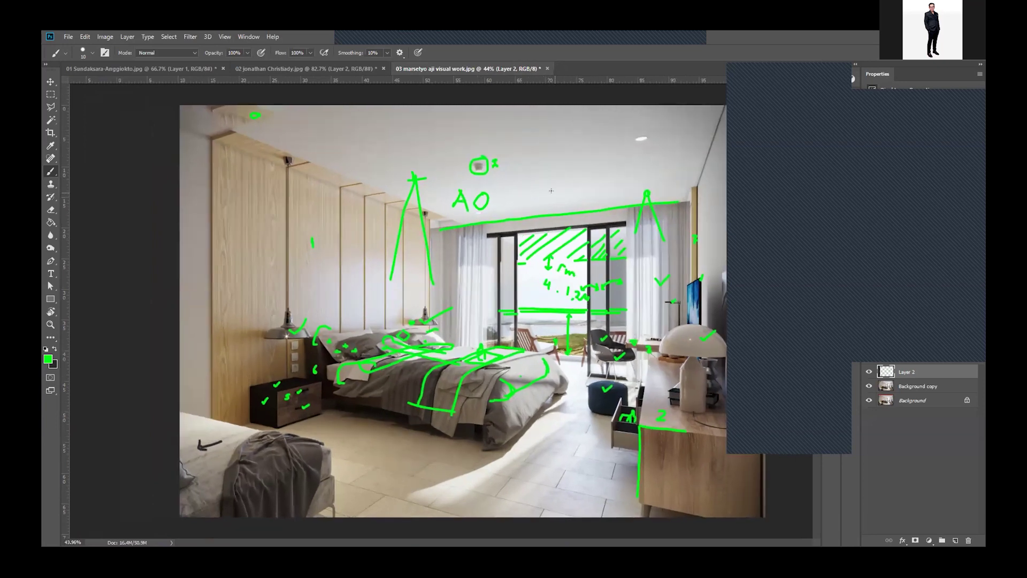